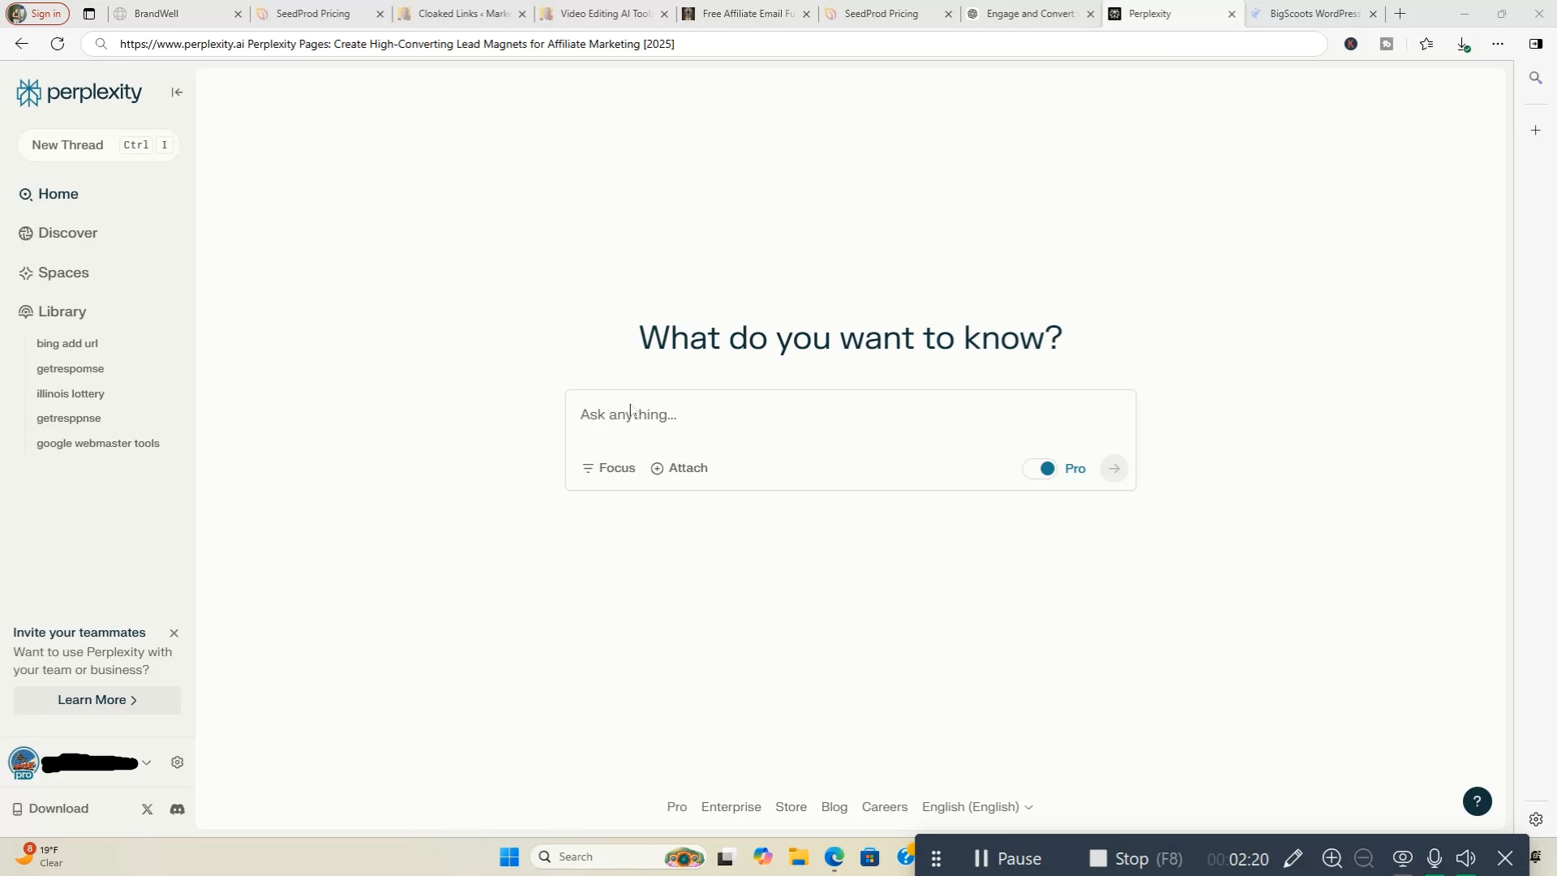
- Switch to the ChatGPT conversation and review the Free Email Funnel Generator prompt, title ideas, chosen title and first article draft
left_click(1073, 25)
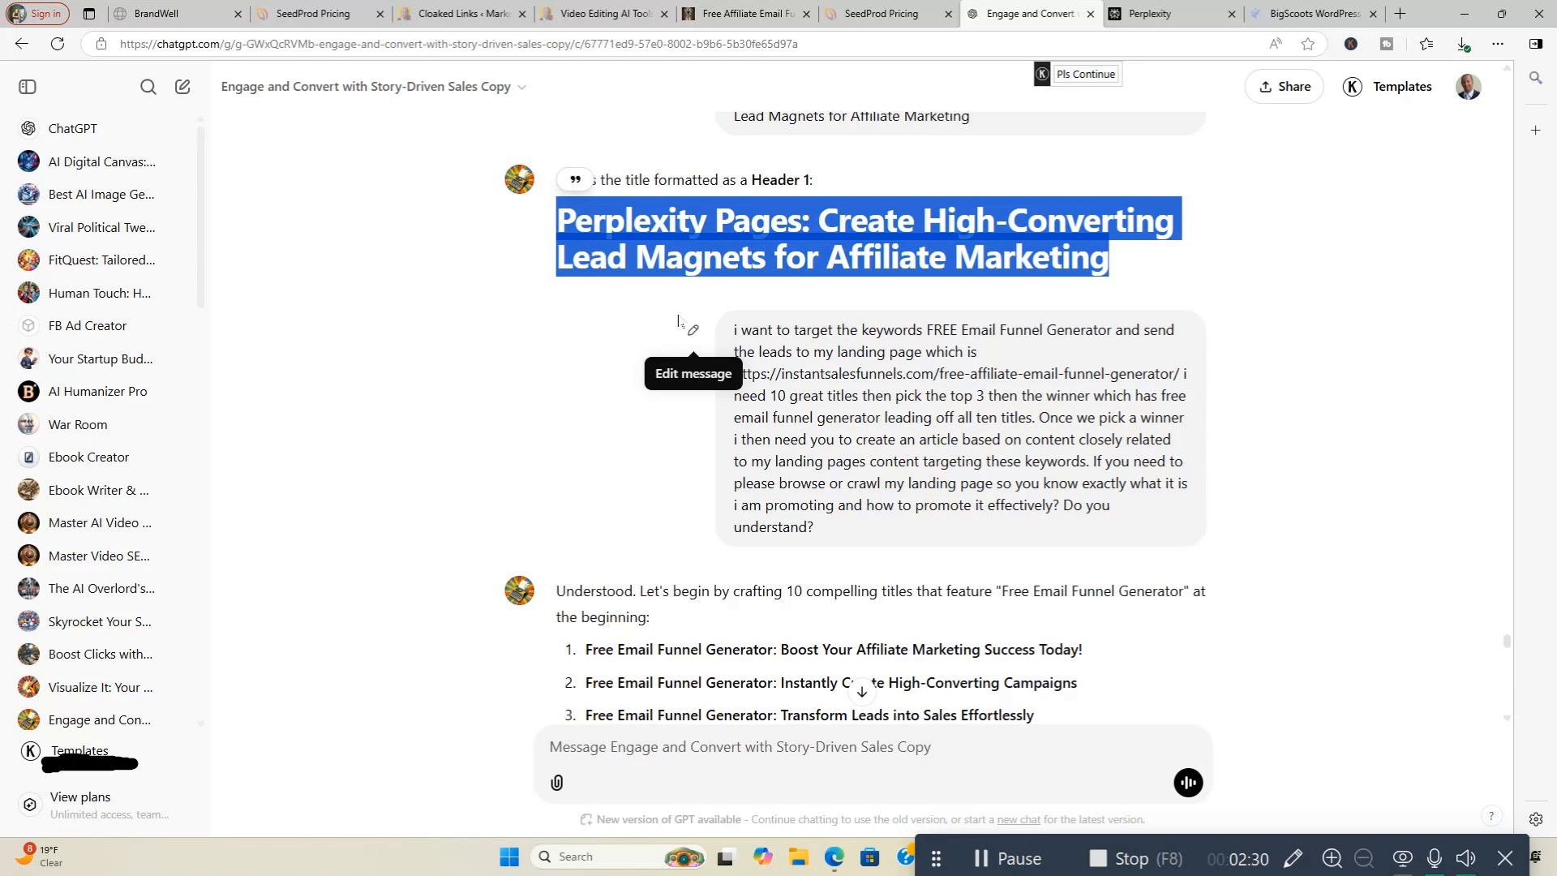
left_click(676, 316)
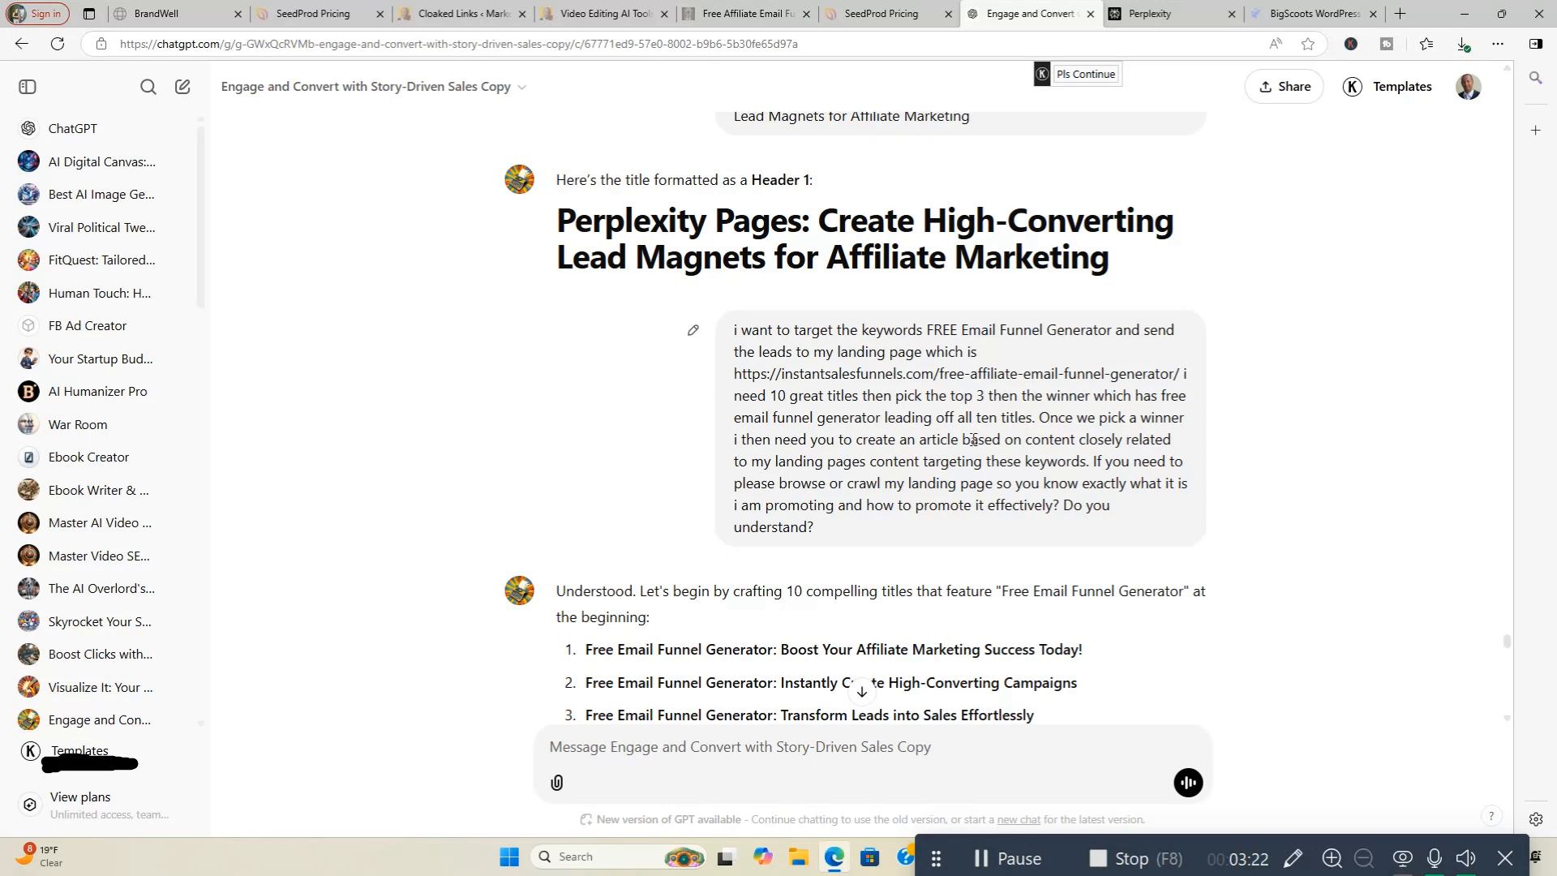
scroll(973, 439, "down", 2)
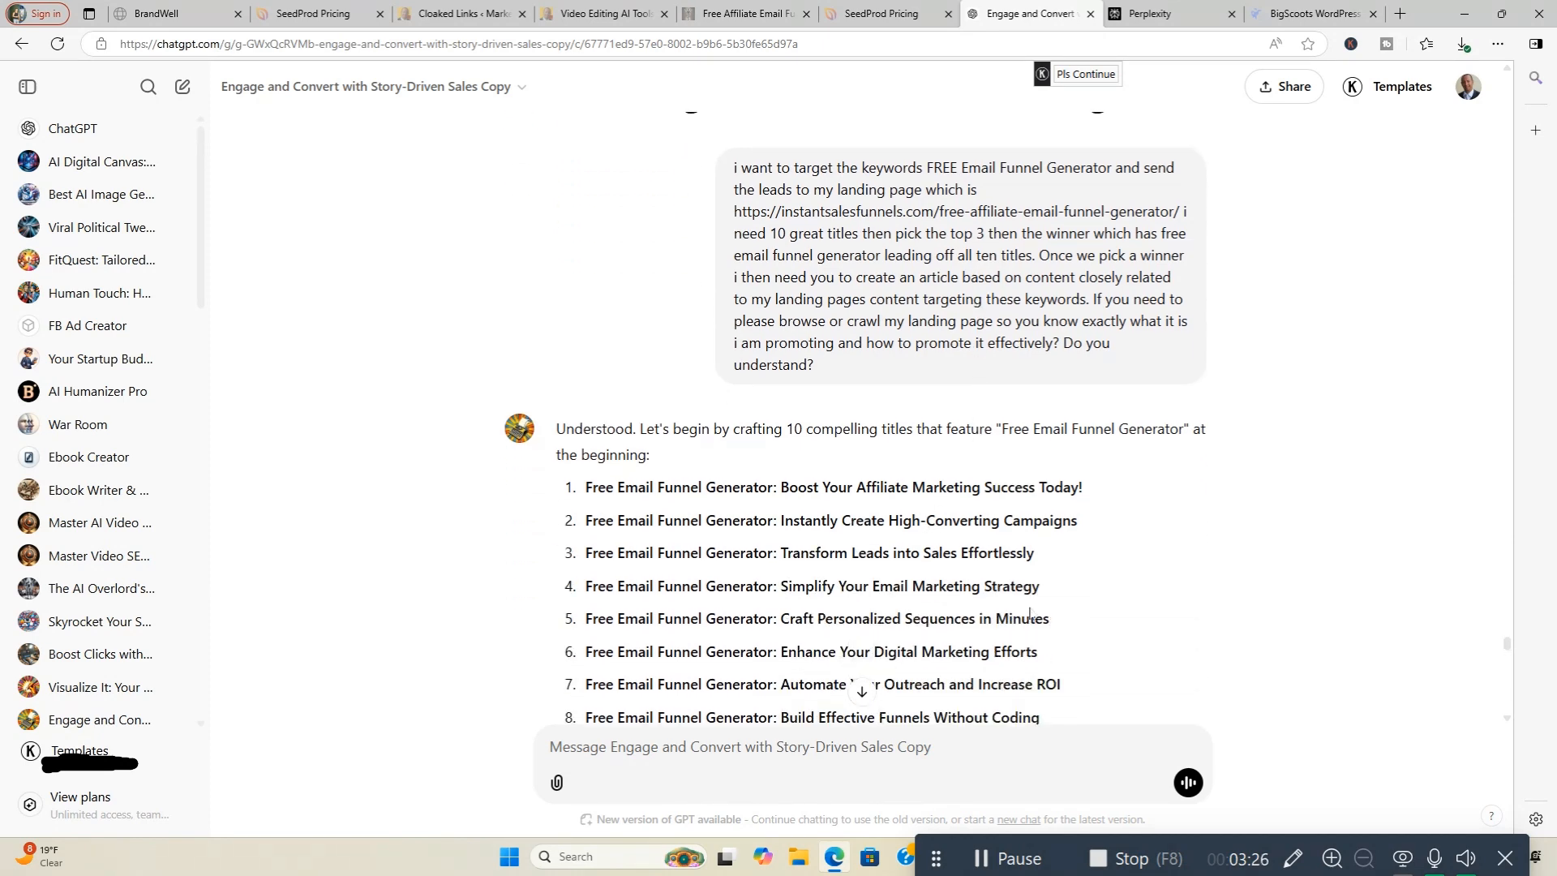
scroll(933, 540, "down", 3)
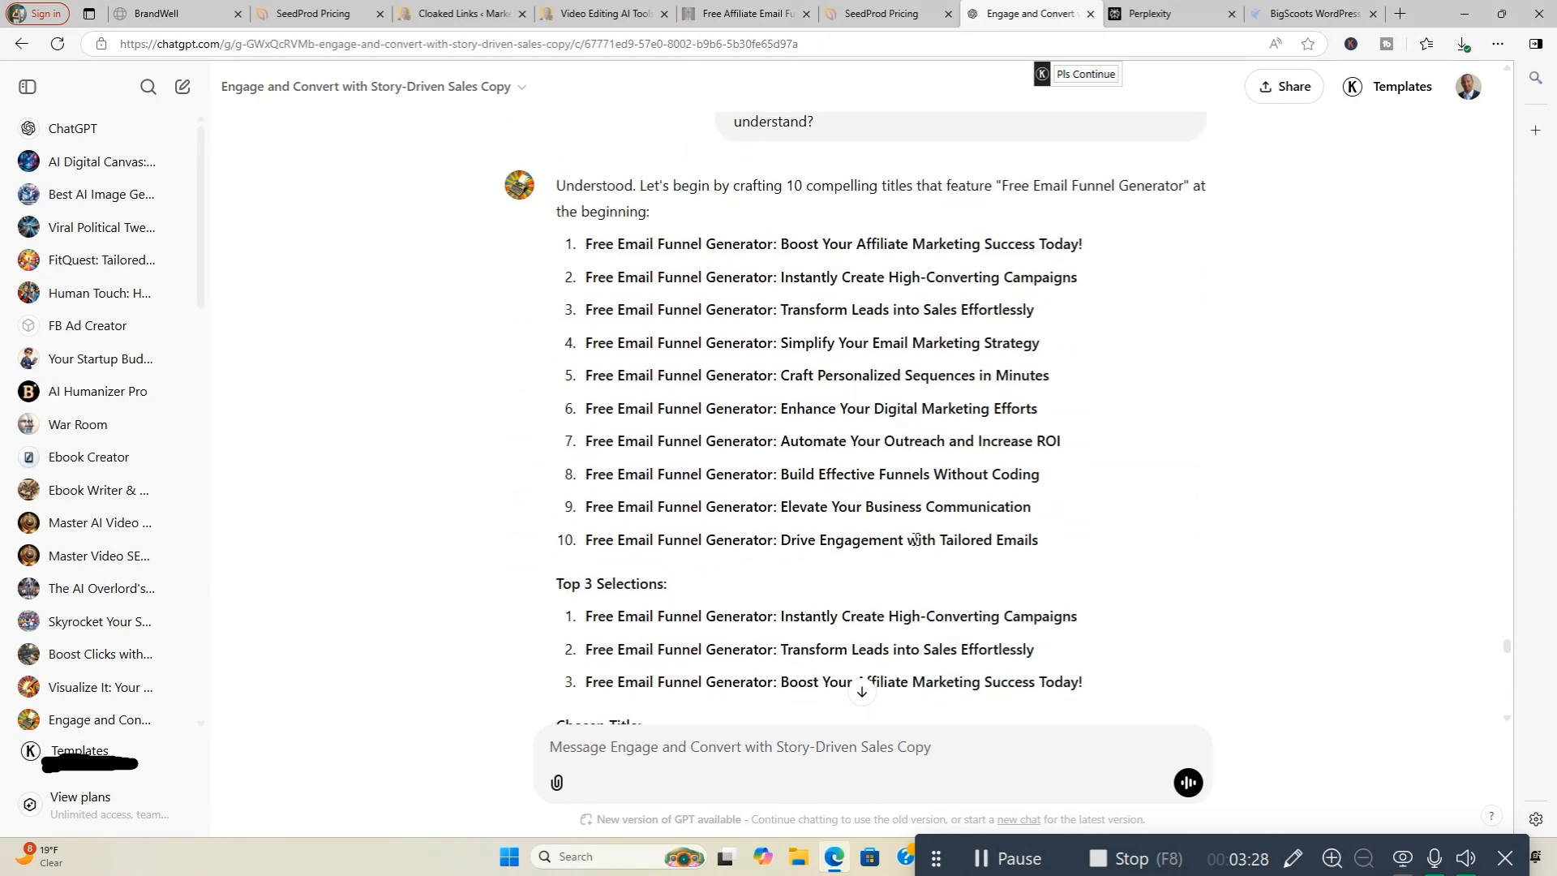
scroll(986, 573, "down", 2)
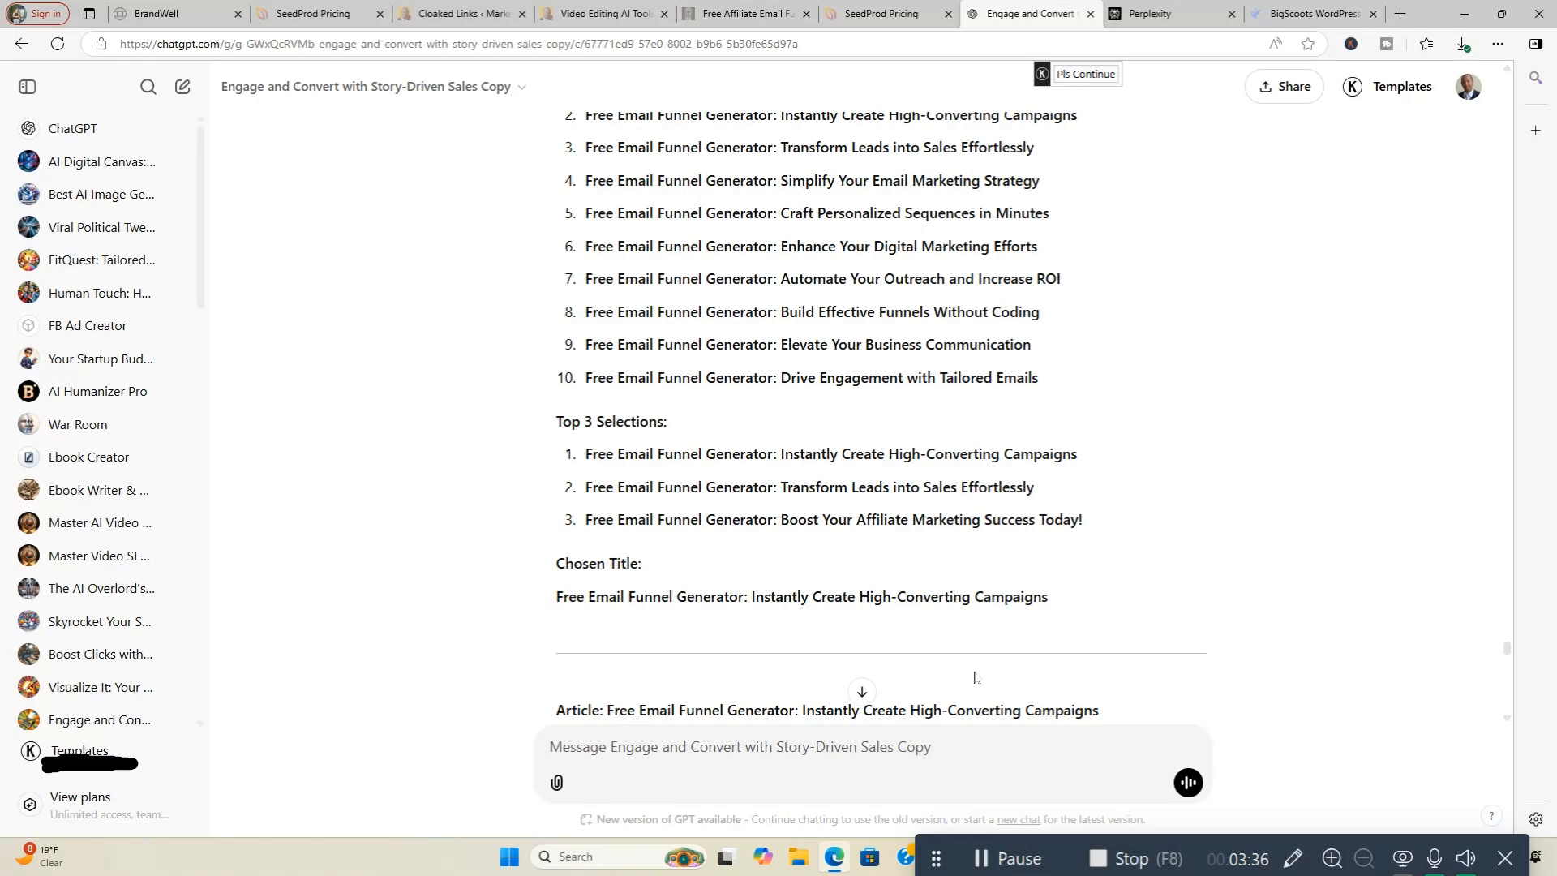
scroll(994, 610, "up", 2)
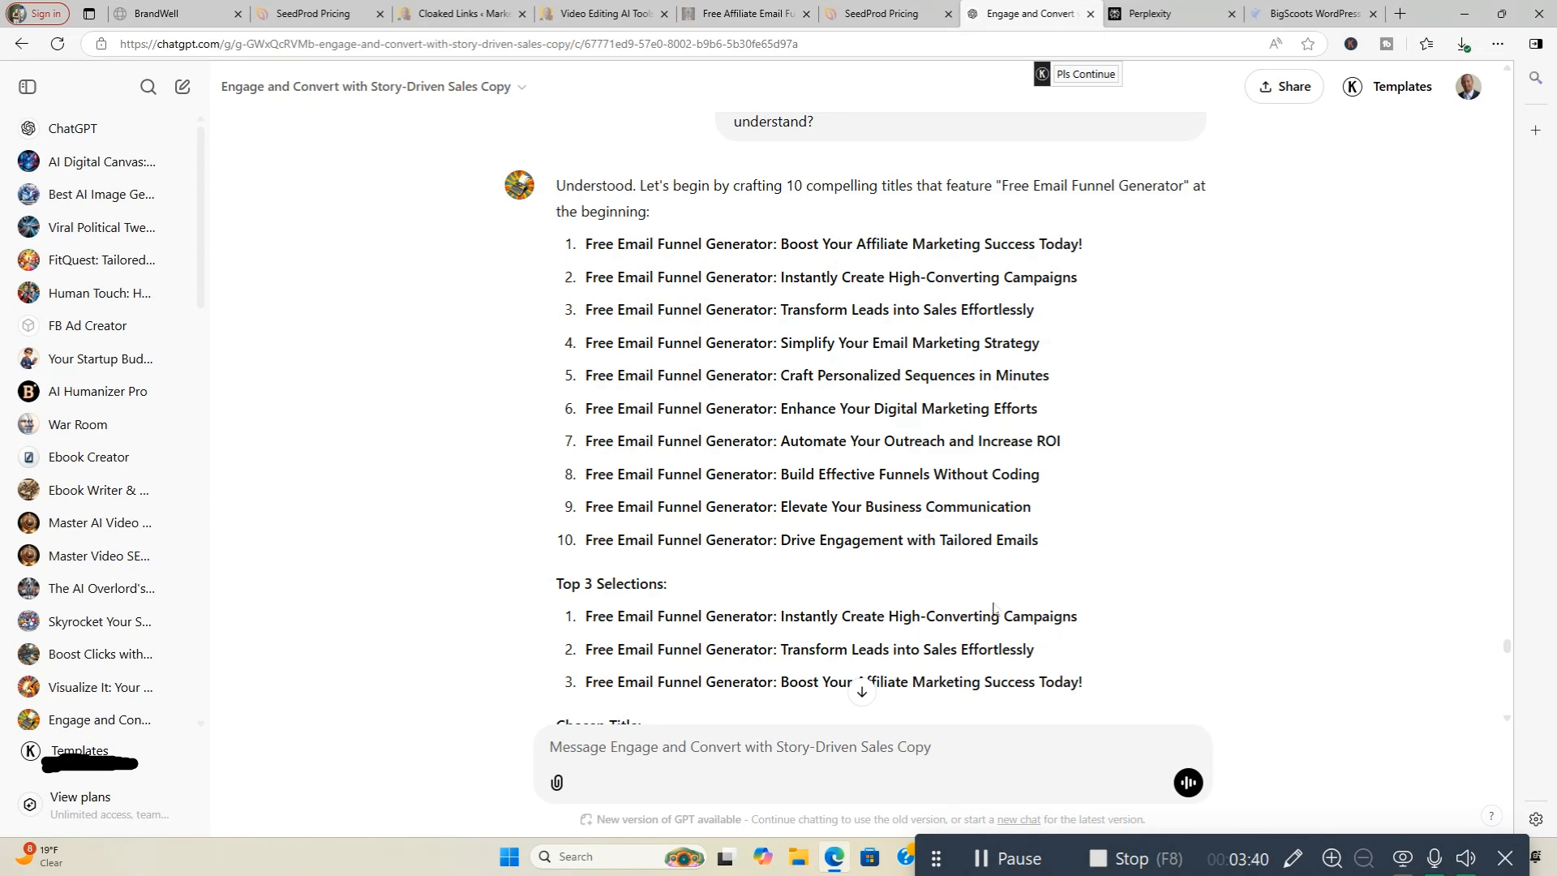
scroll(994, 610, "down", 4)
scroll(995, 604, "down", 1)
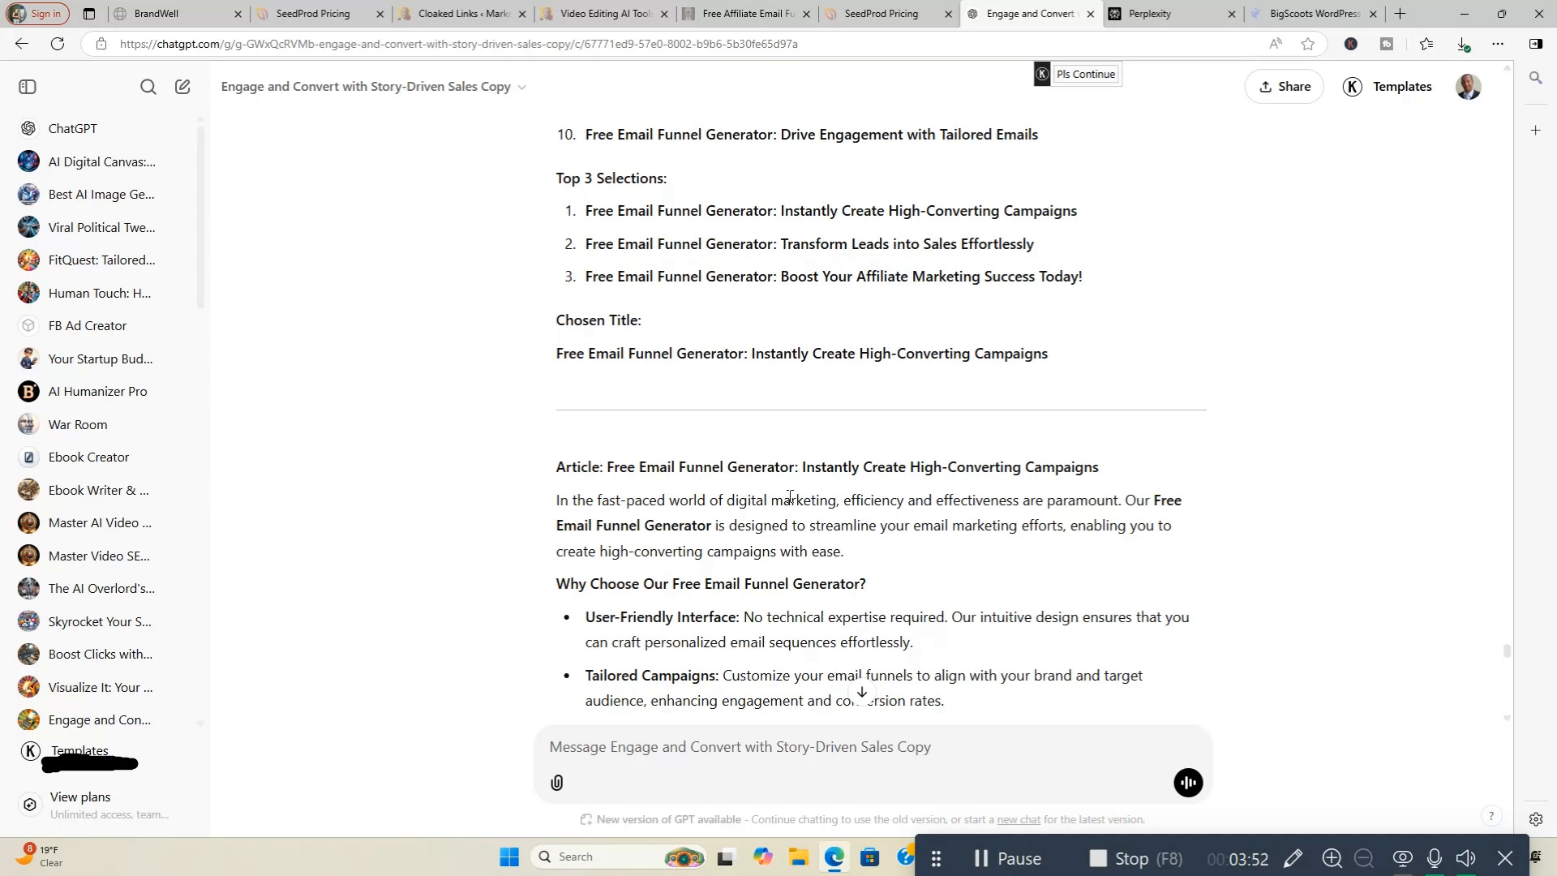
scroll(789, 496, "down", 2)
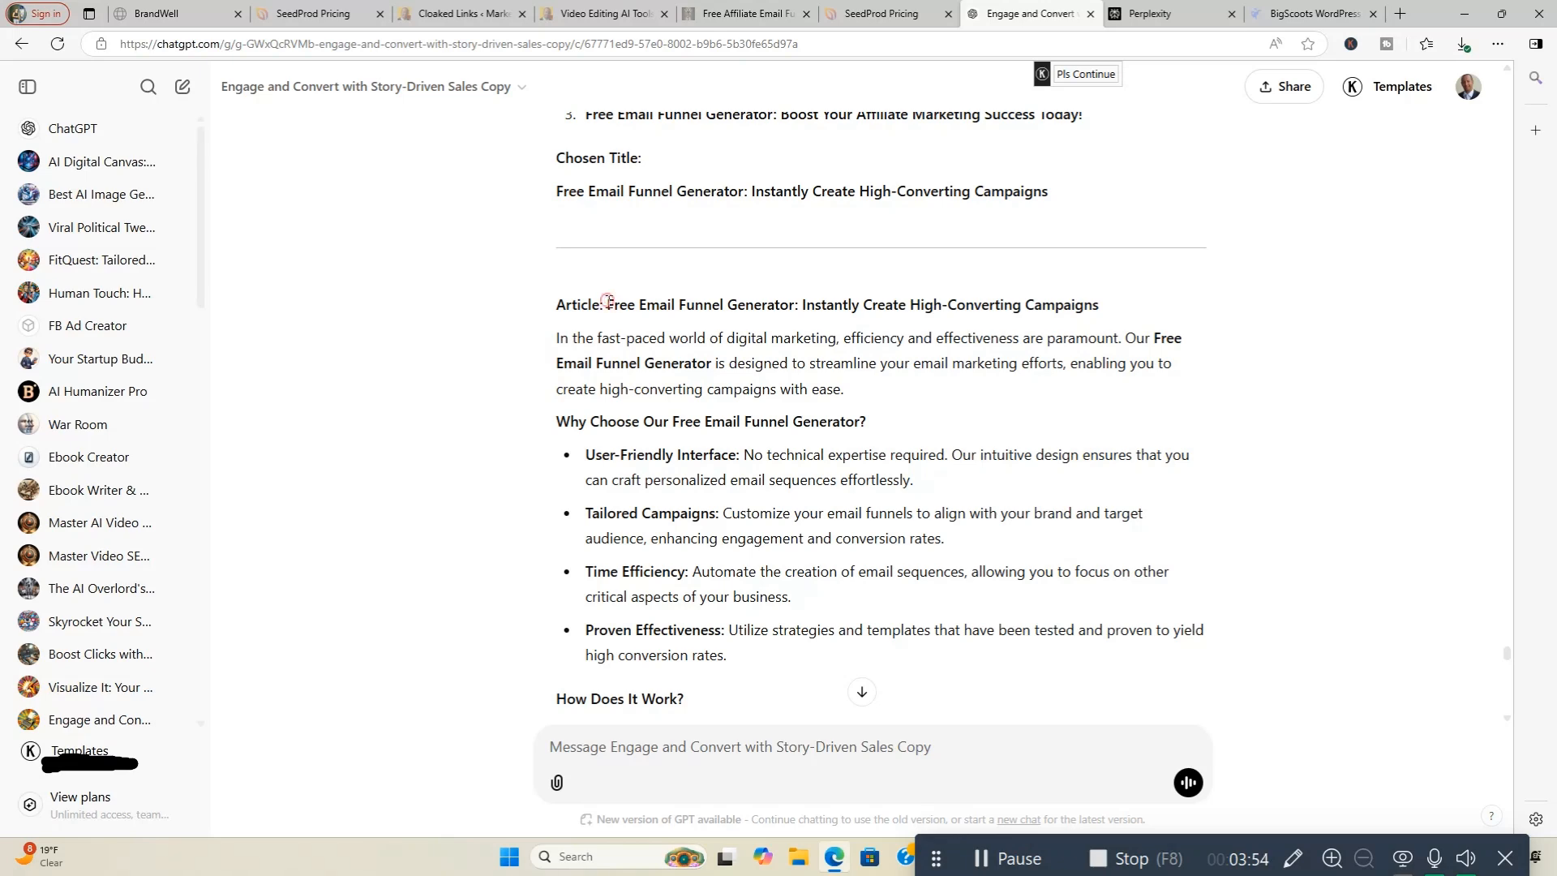
left_click_drag(609, 301, 784, 511)
scroll(784, 508, "down", 3)
scroll(785, 509, "down", 2)
left_click(840, 573)
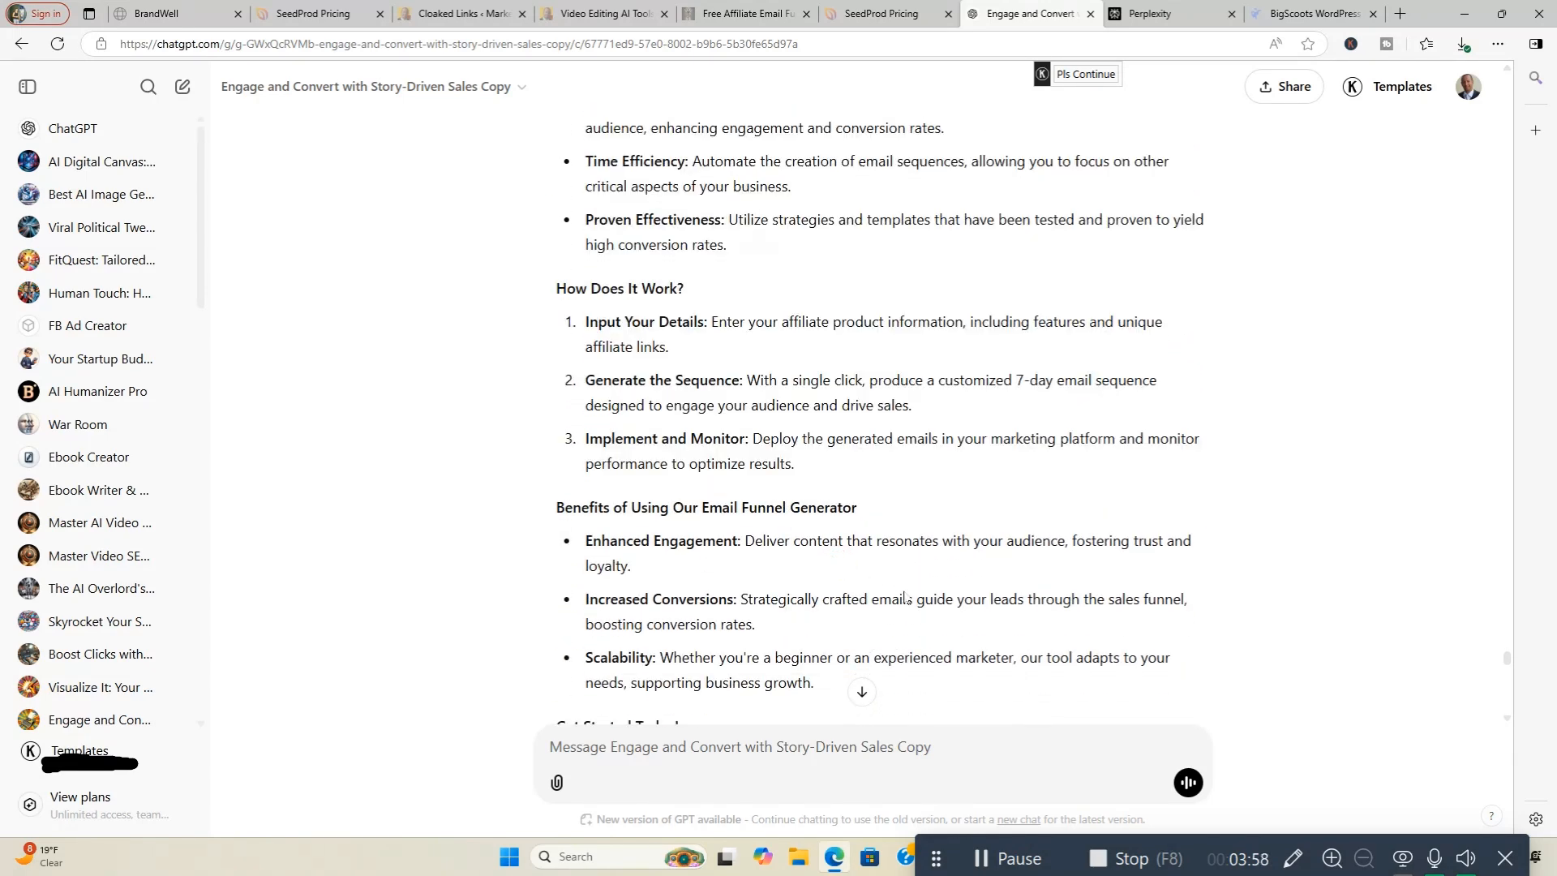
- Copy the expanded Free Email Funnel Generator article, from its title through the "Get Started Today—It's Free!" section
scroll(872, 584, "down", 6)
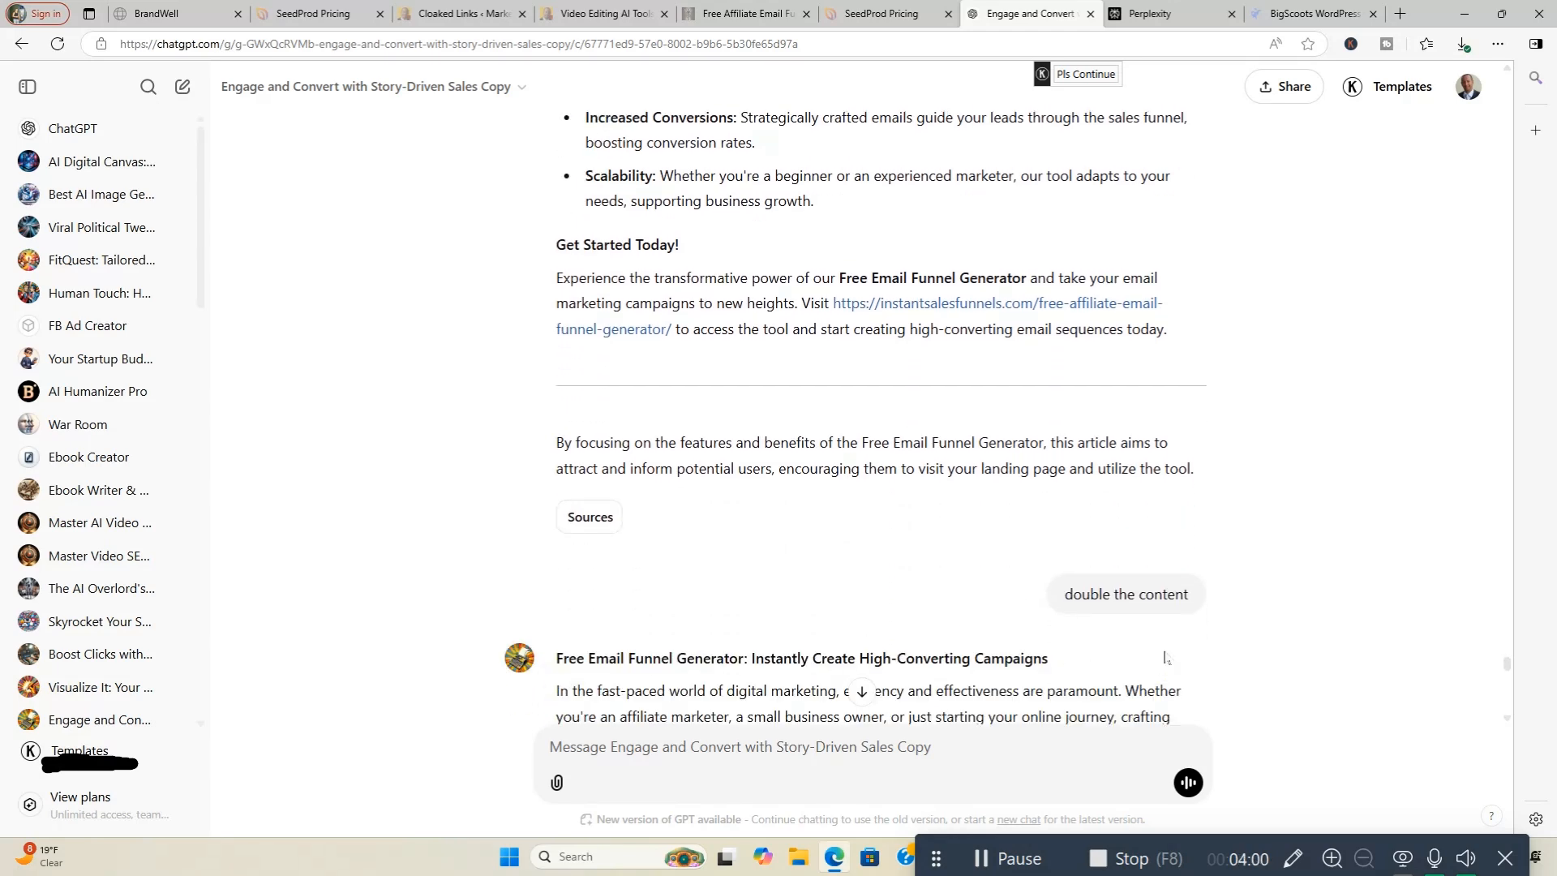
scroll(1184, 623, "down", 4)
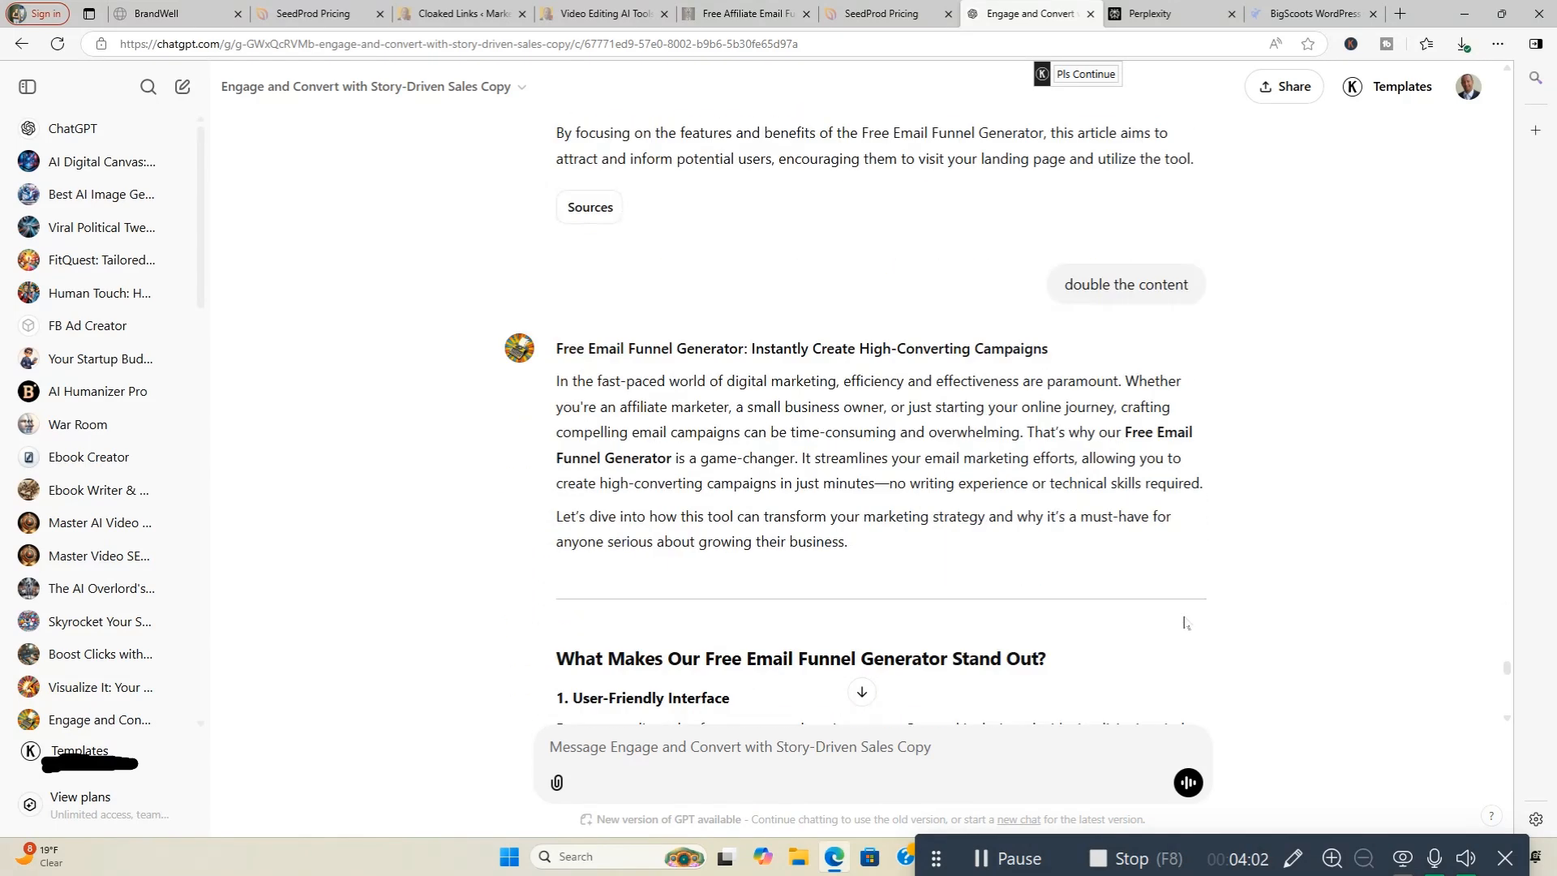
left_click_drag(556, 335, 791, 619)
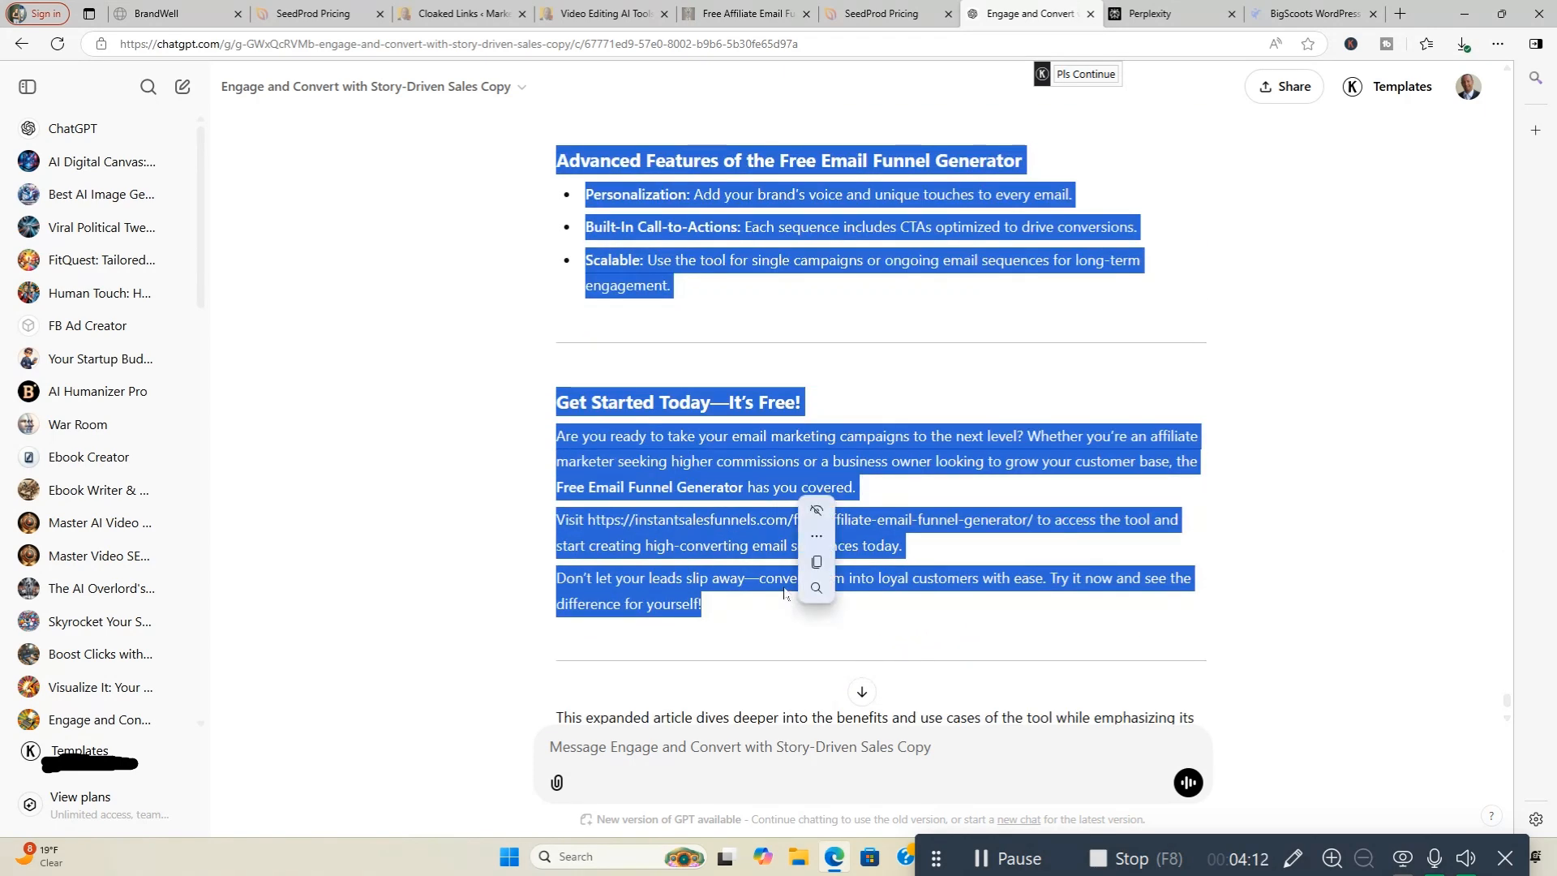
right_click(785, 587)
left_click(860, 298)
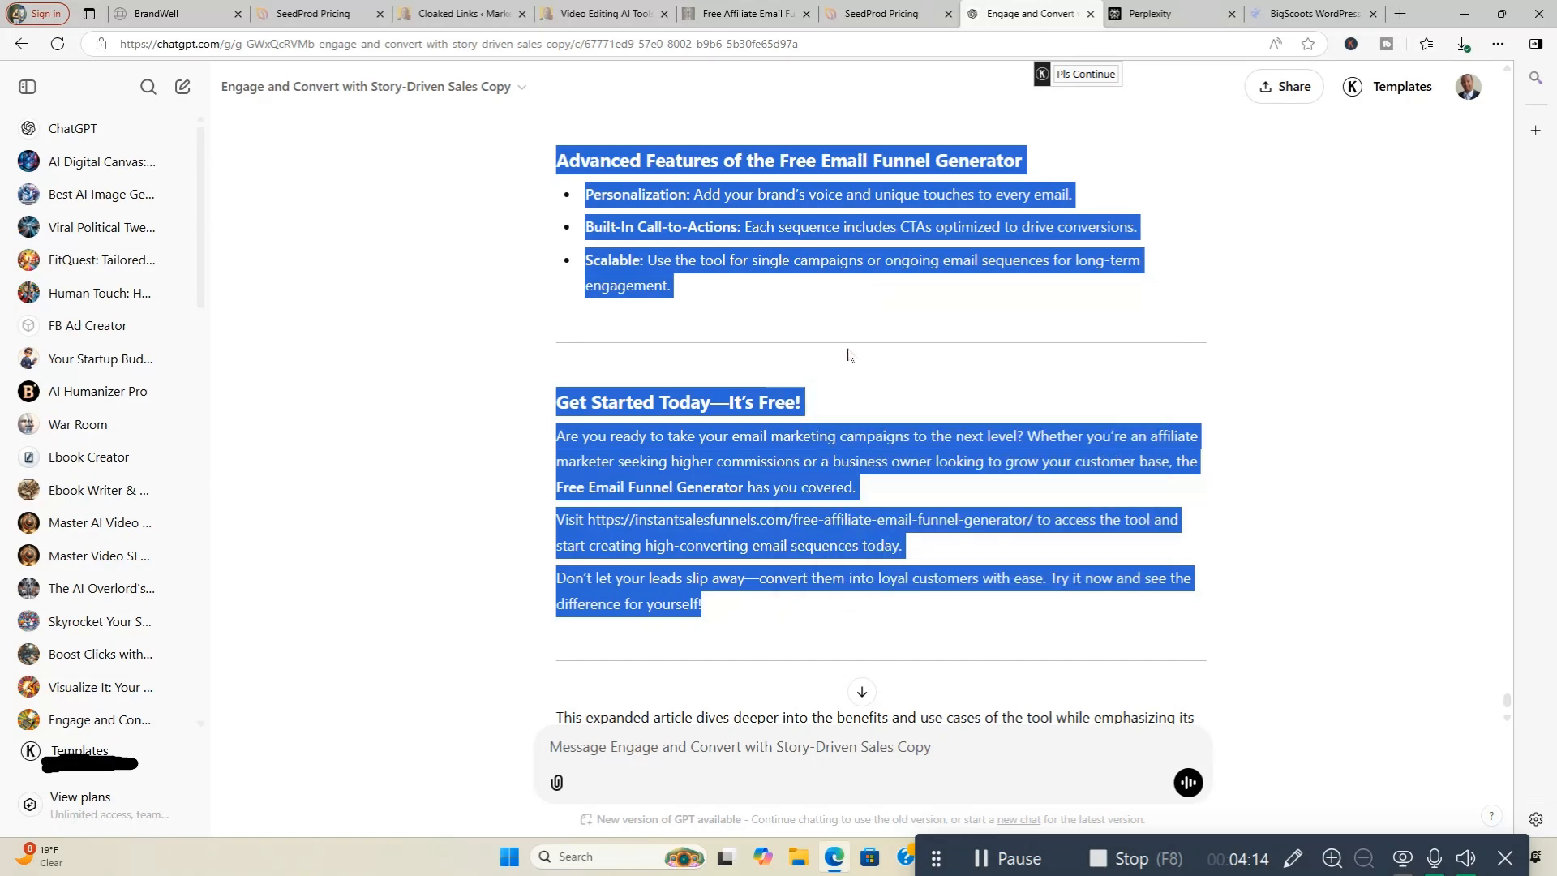
- Switch to Perplexity and begin a new question with "creTE an article from this content:"
left_click(1150, 14)
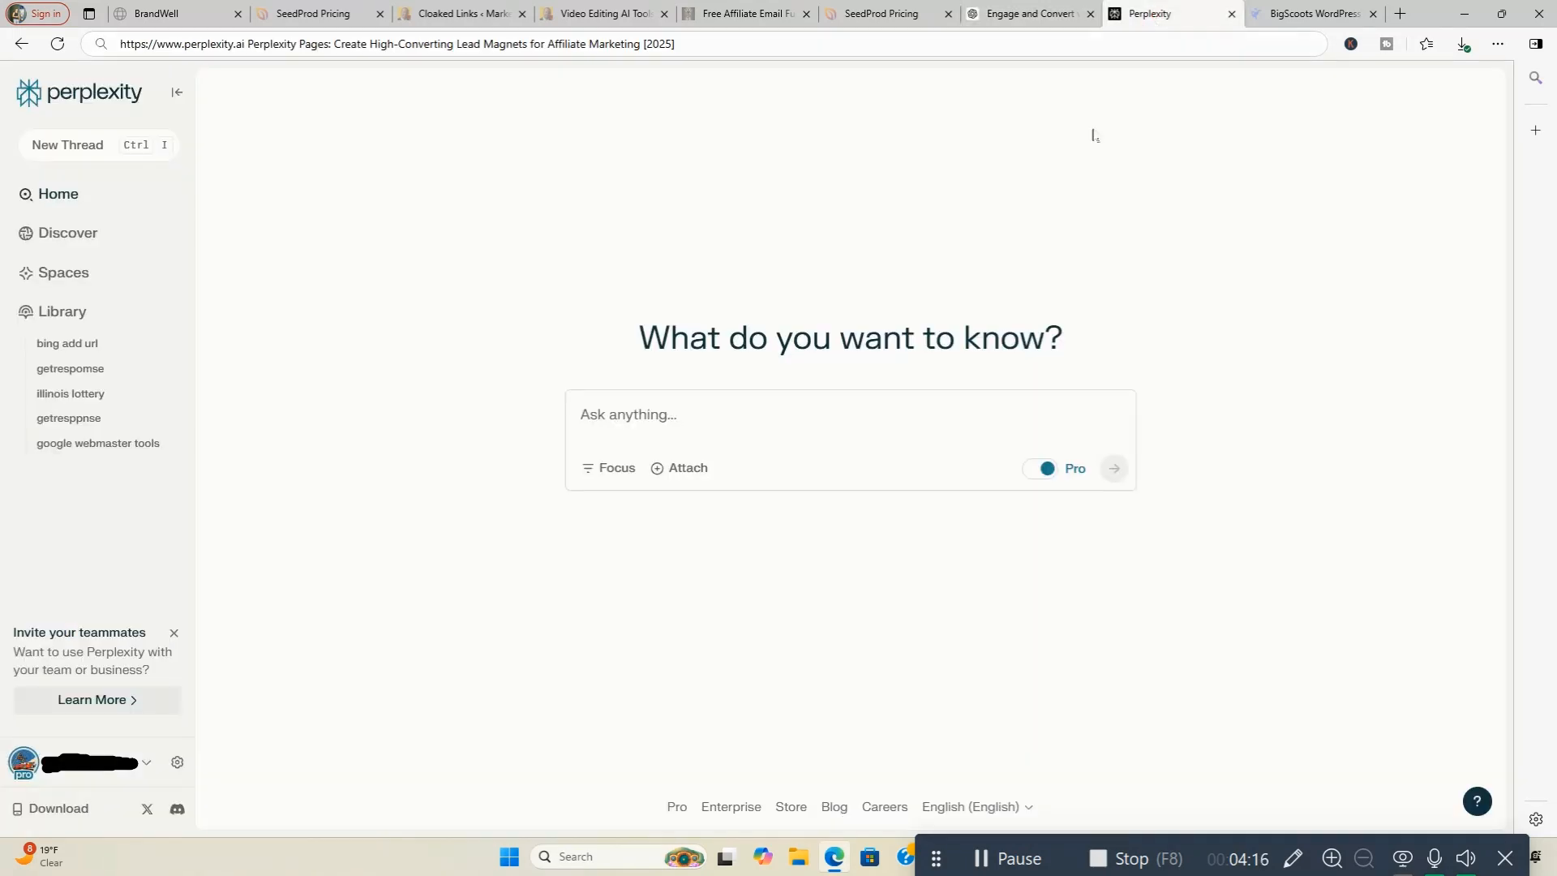
left_click(645, 420)
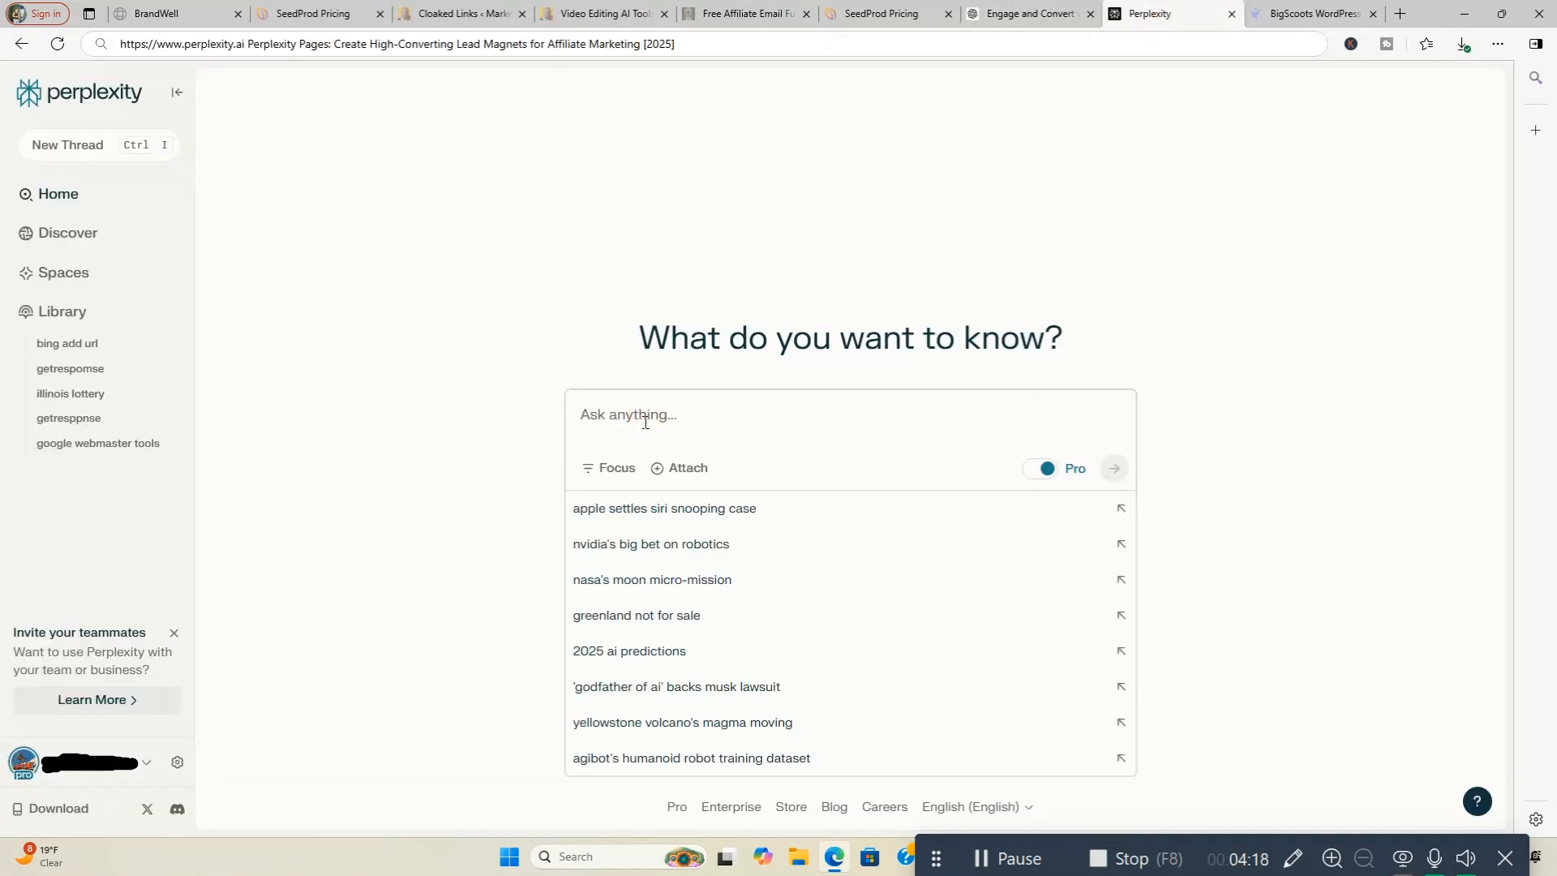
right_click(644, 422)
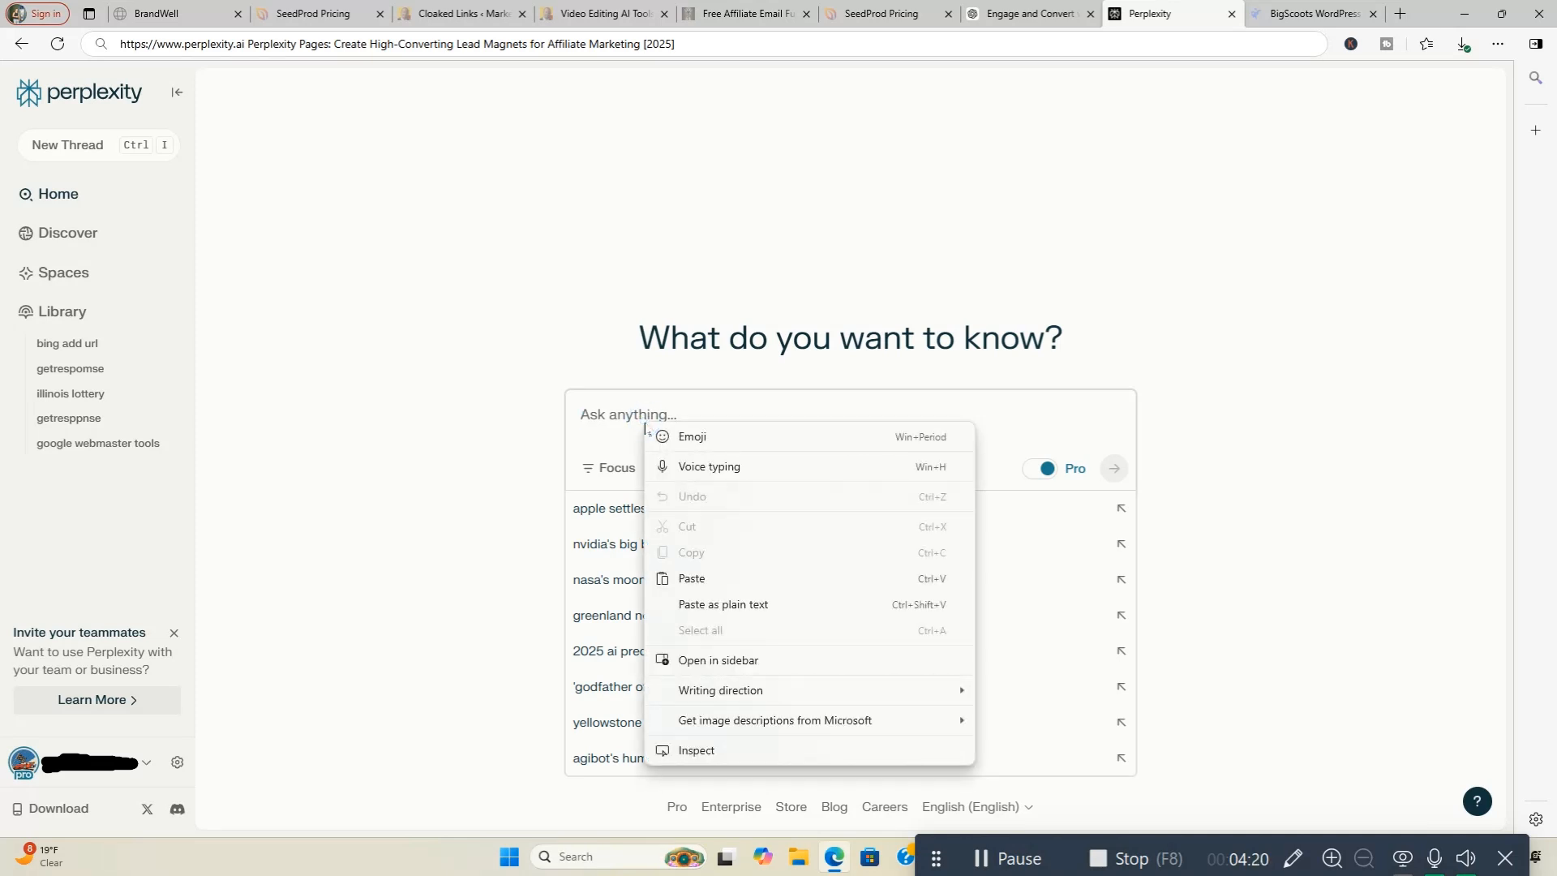
left_click(621, 413)
type("creTE")
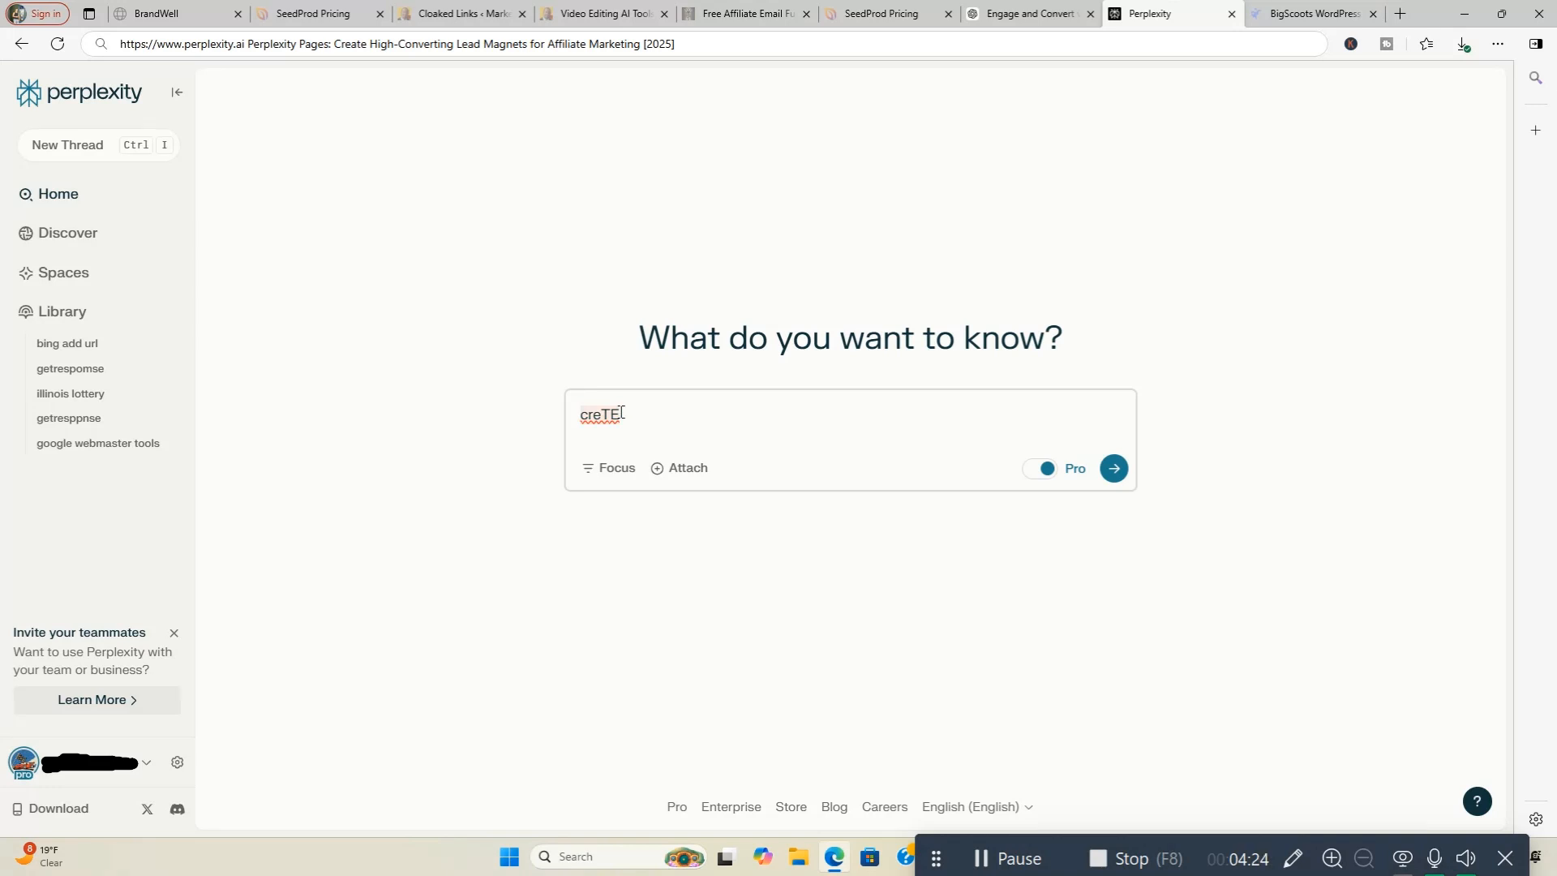
type(" an article from this content:")
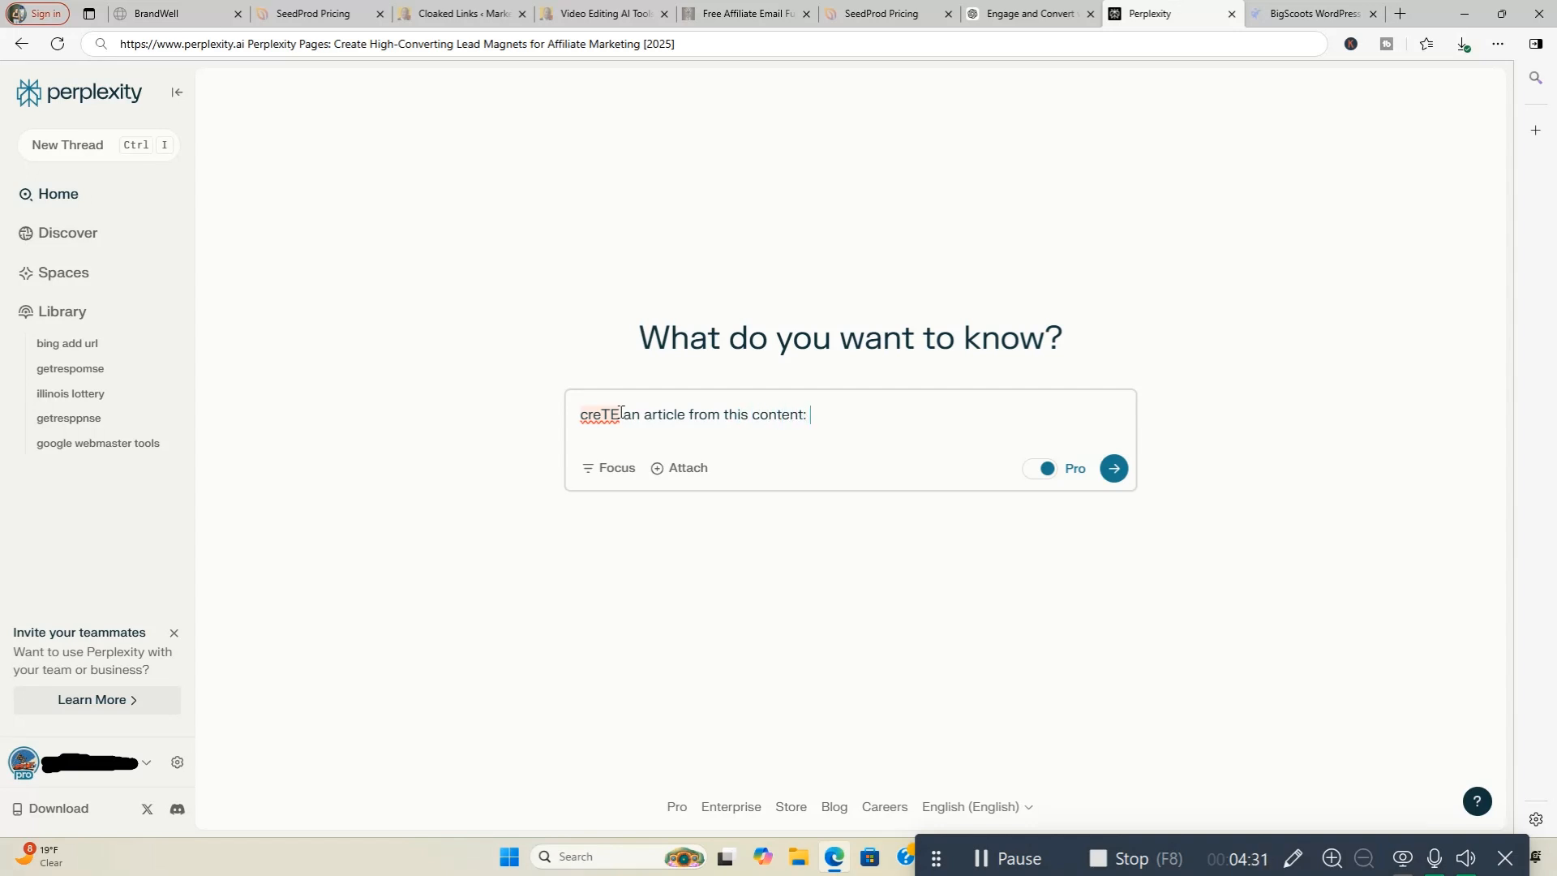
- Paste the copied article after the instruction and submit the question
left_click(621, 413)
right_click(831, 411)
left_click(876, 563)
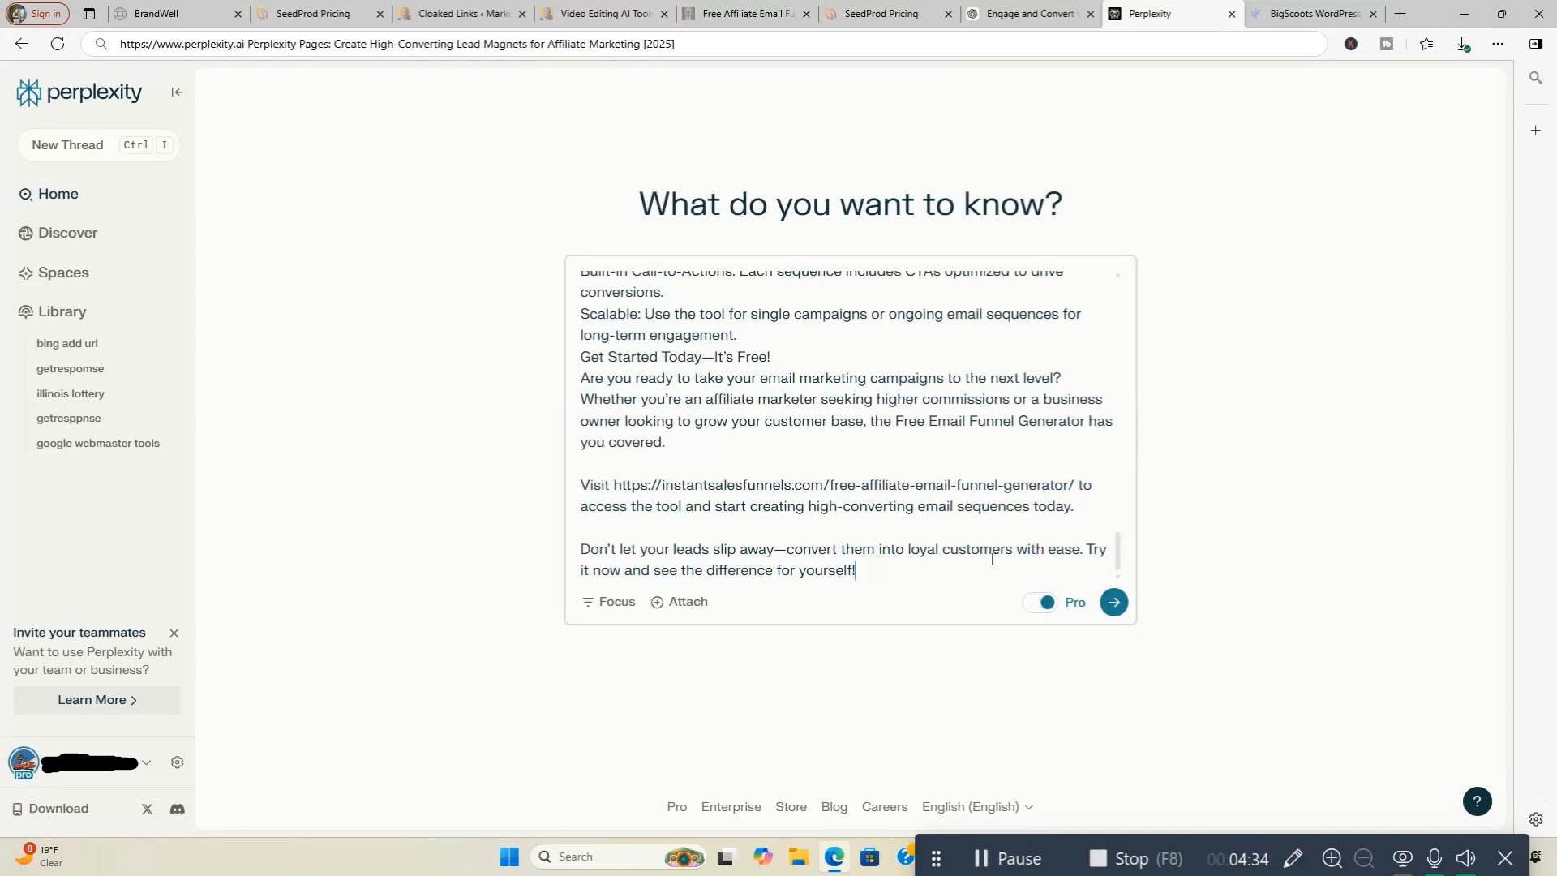
left_click(1110, 605)
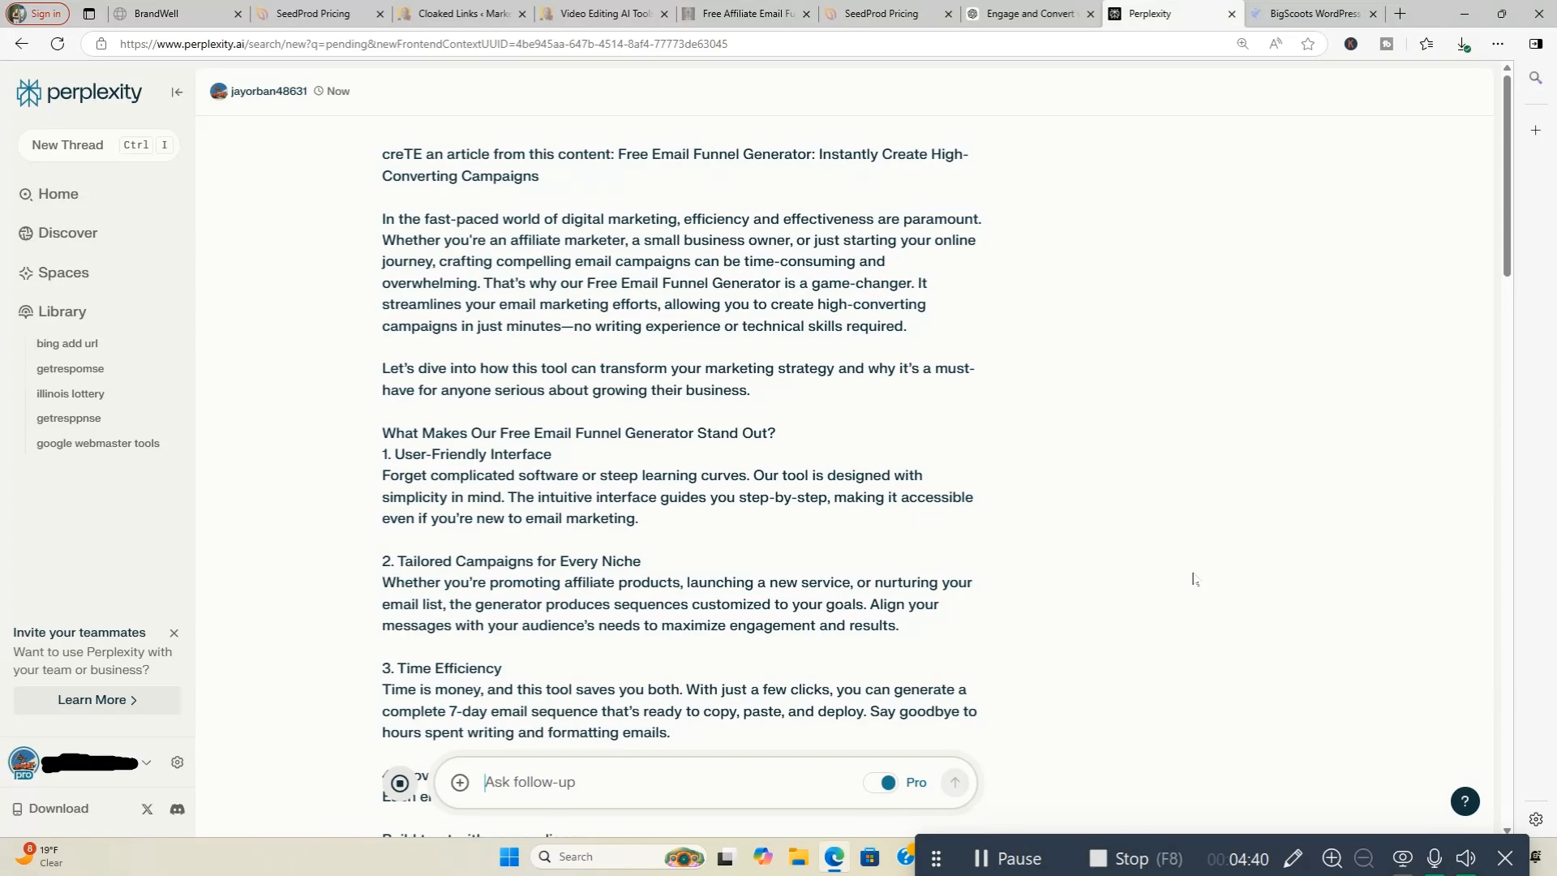
- Examine the generated article from its opening through the feature, benefit and related-question sections
scroll(1196, 572, "down", 19)
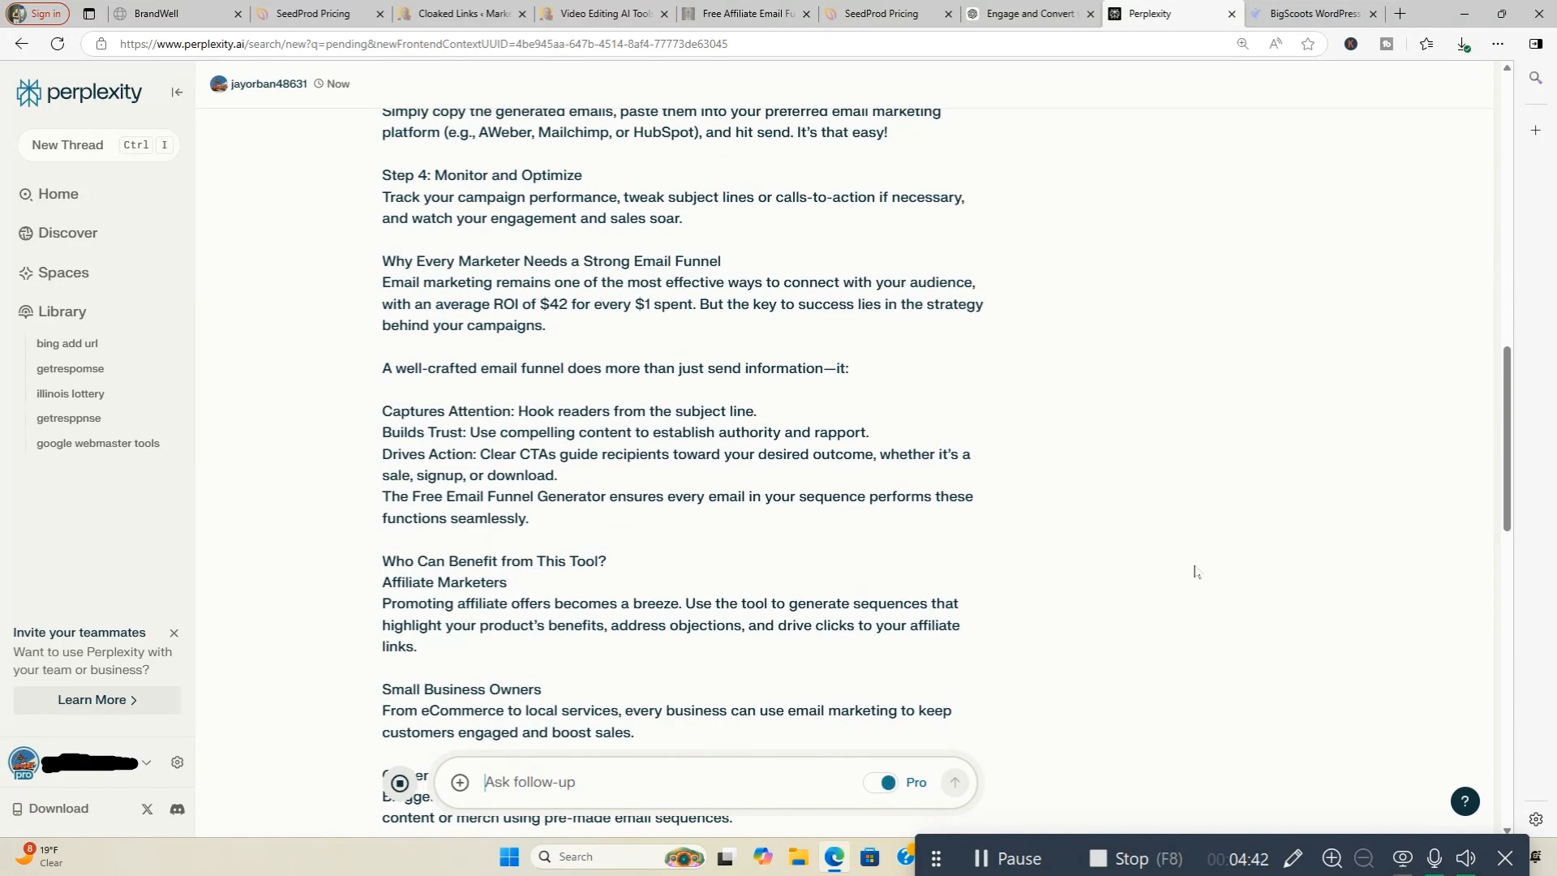
scroll(1197, 572, "down", 10)
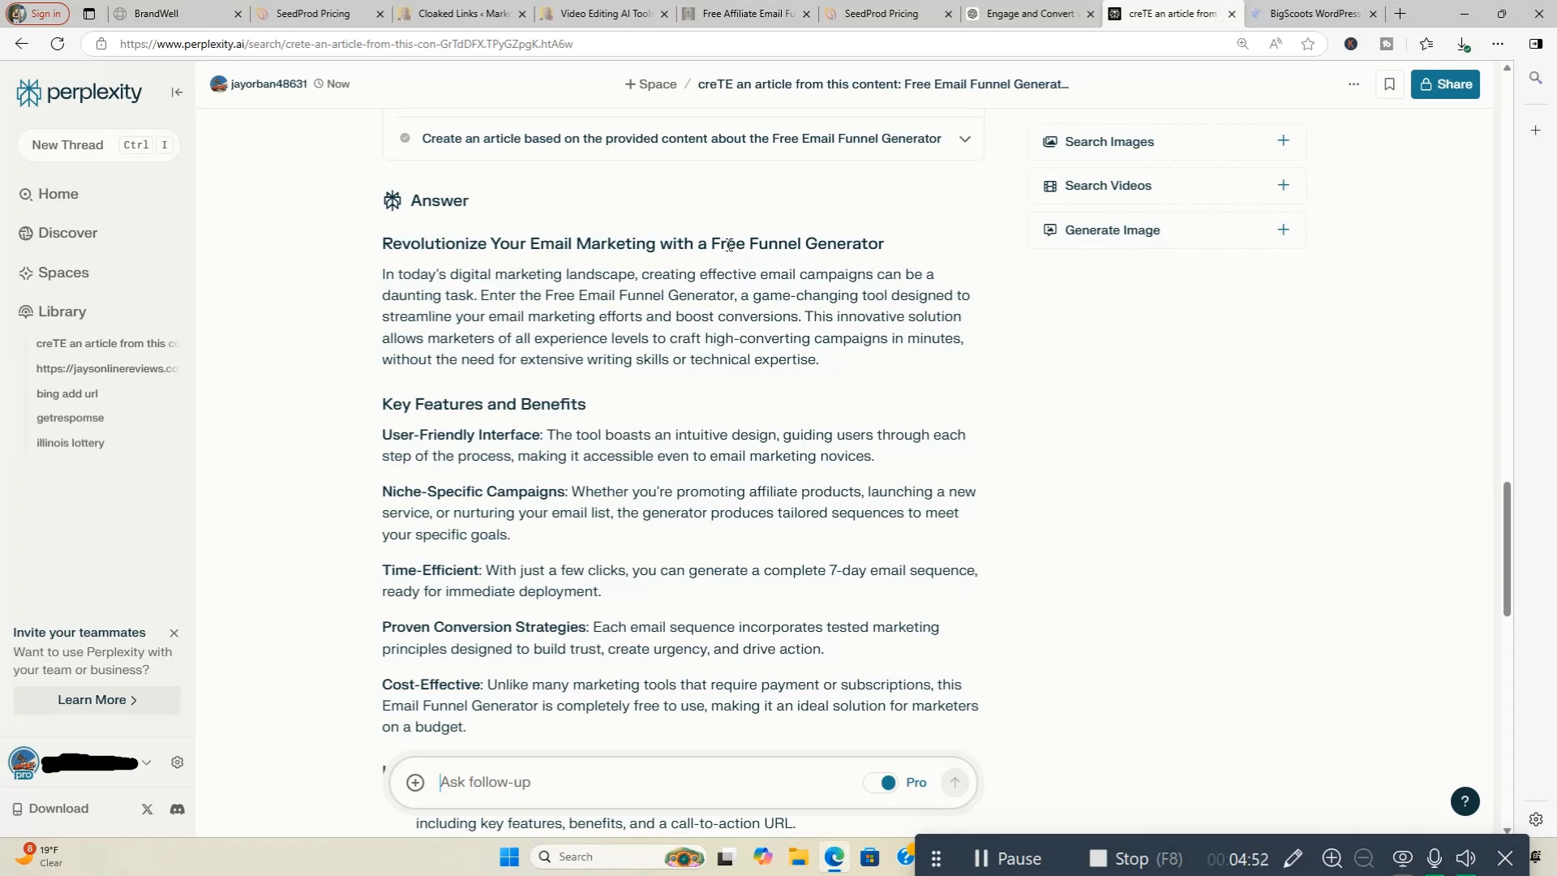
scroll(957, 491, "down", 9)
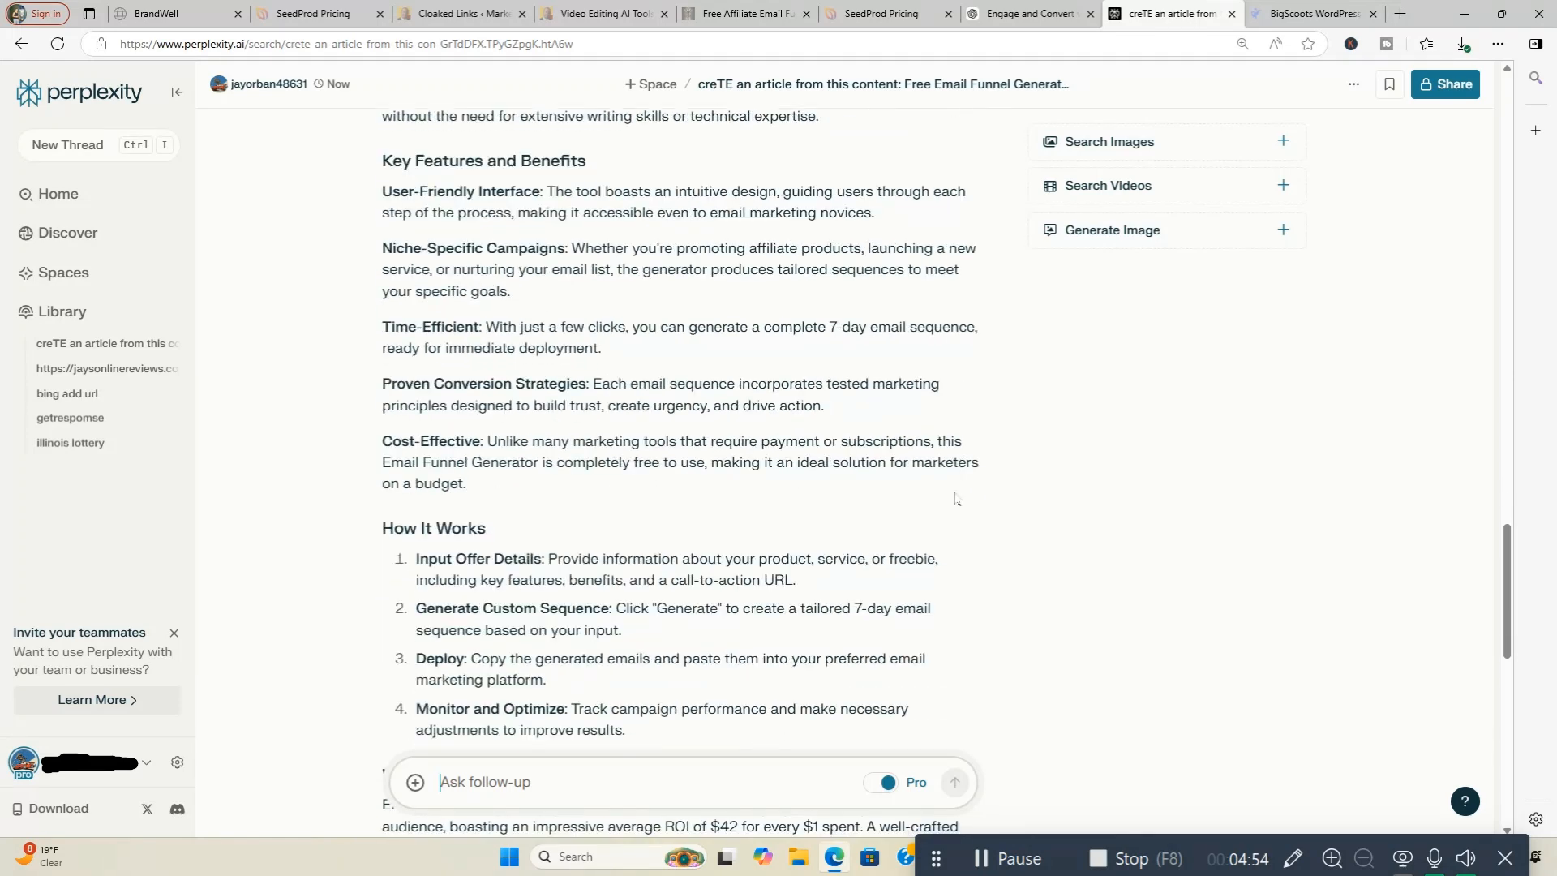
scroll(954, 497, "down", 6)
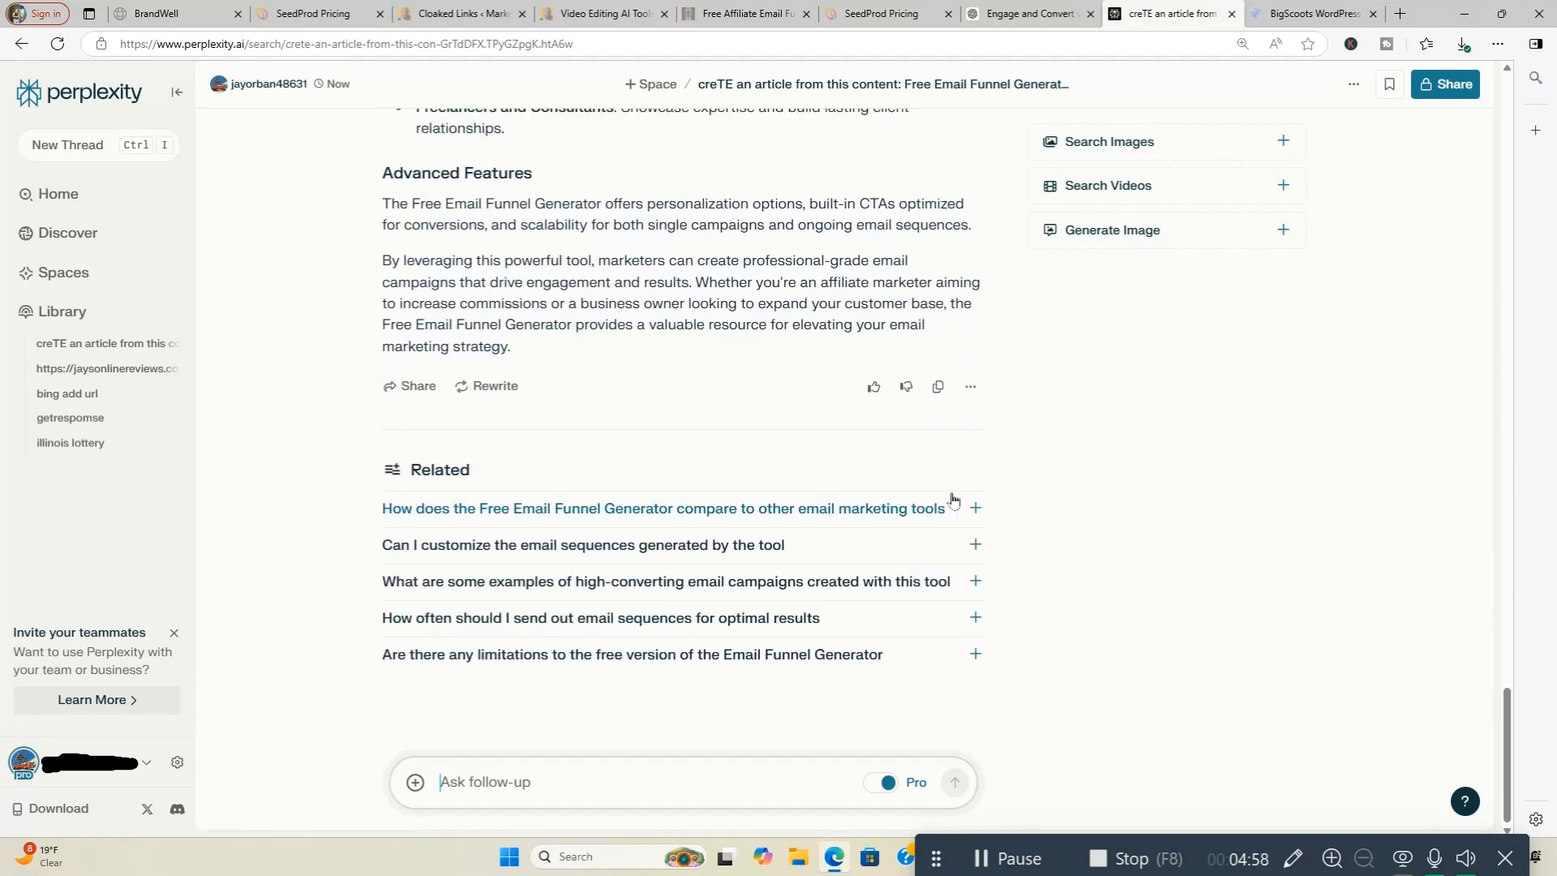
scroll(925, 523, "up", 4)
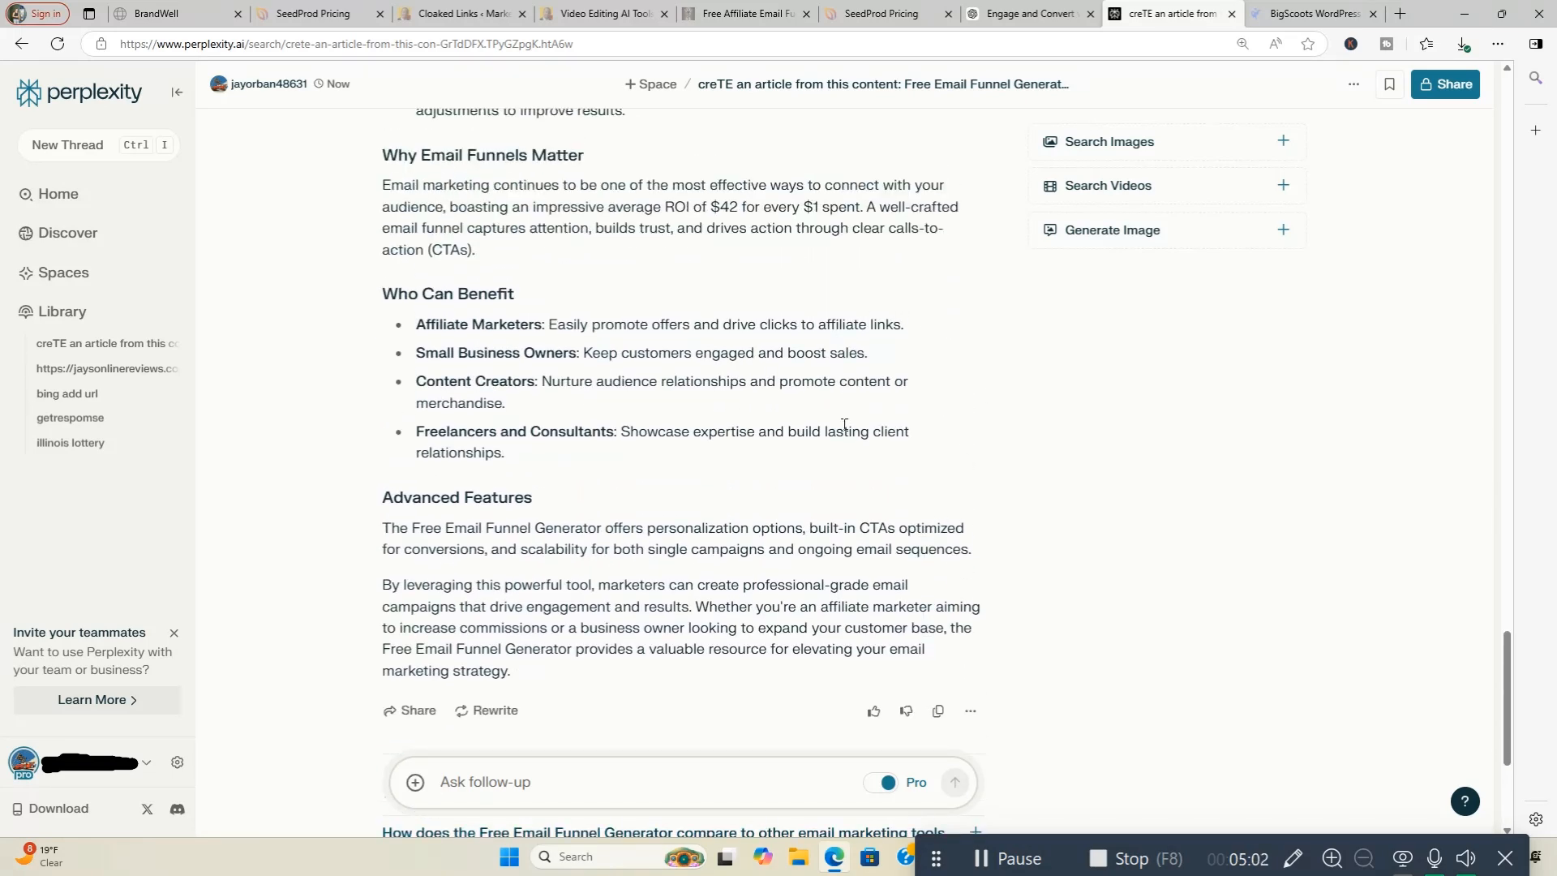
scroll(852, 427, "down", 4)
scroll(855, 430, "up", 5)
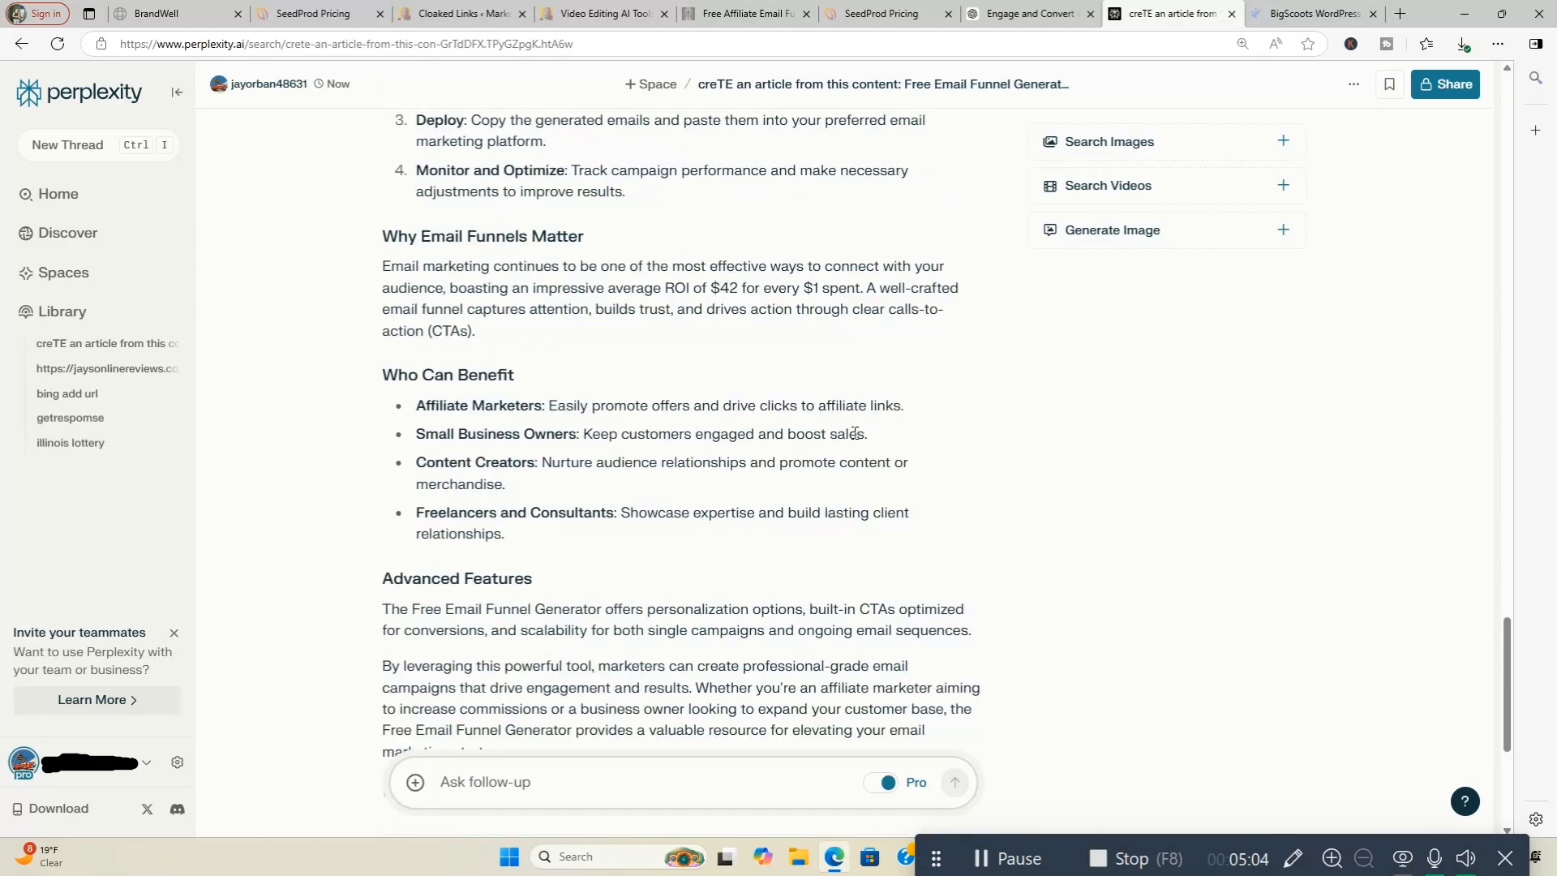
scroll(855, 434, "up", 13)
scroll(855, 435, "down", 12)
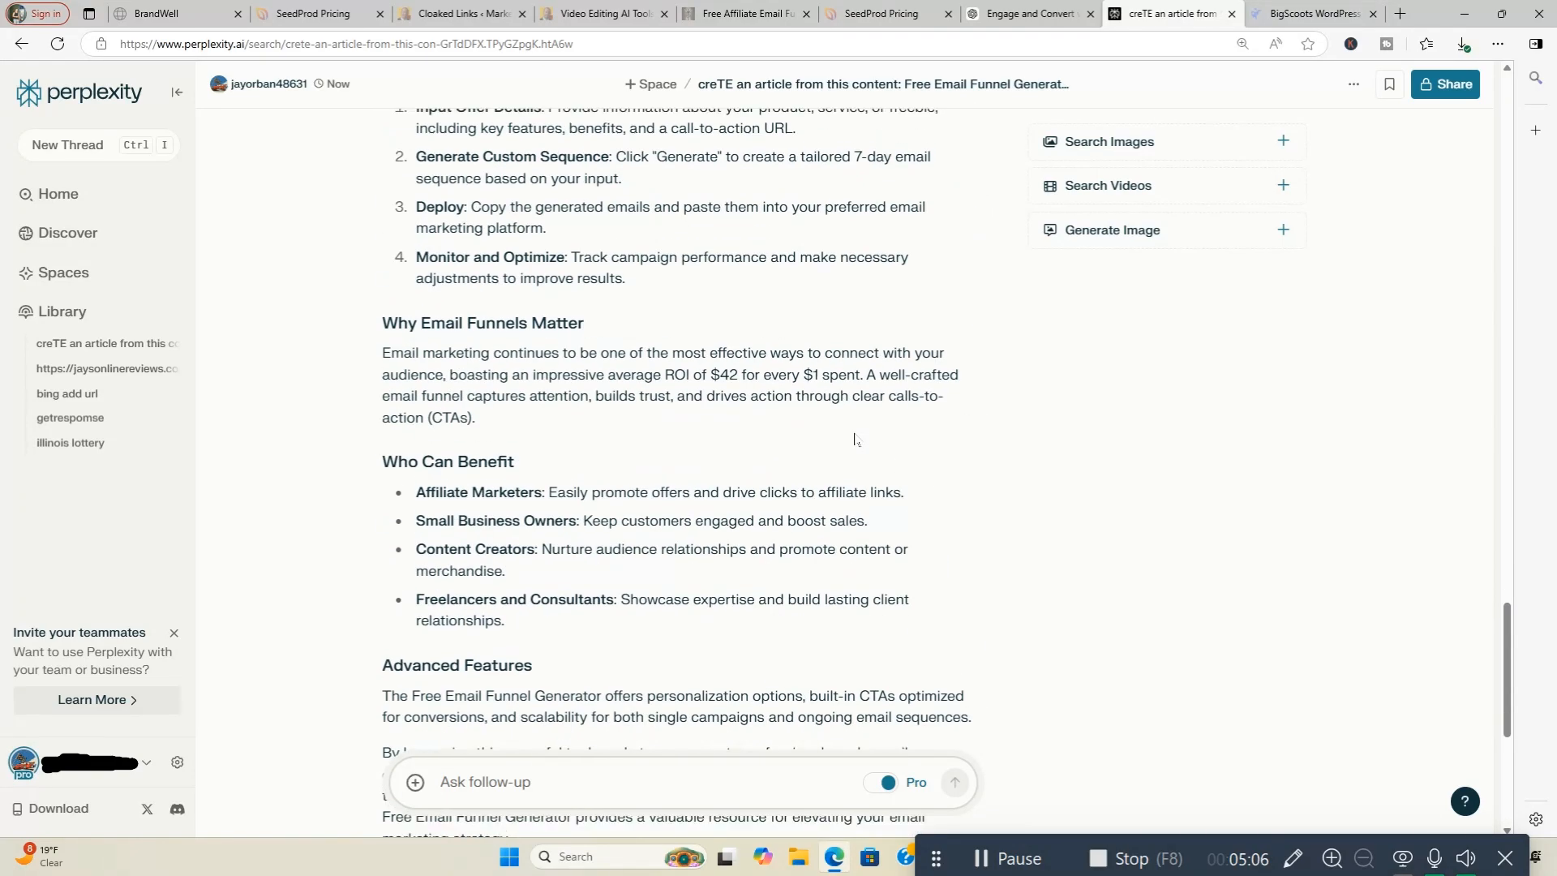
scroll(854, 438, "down", 6)
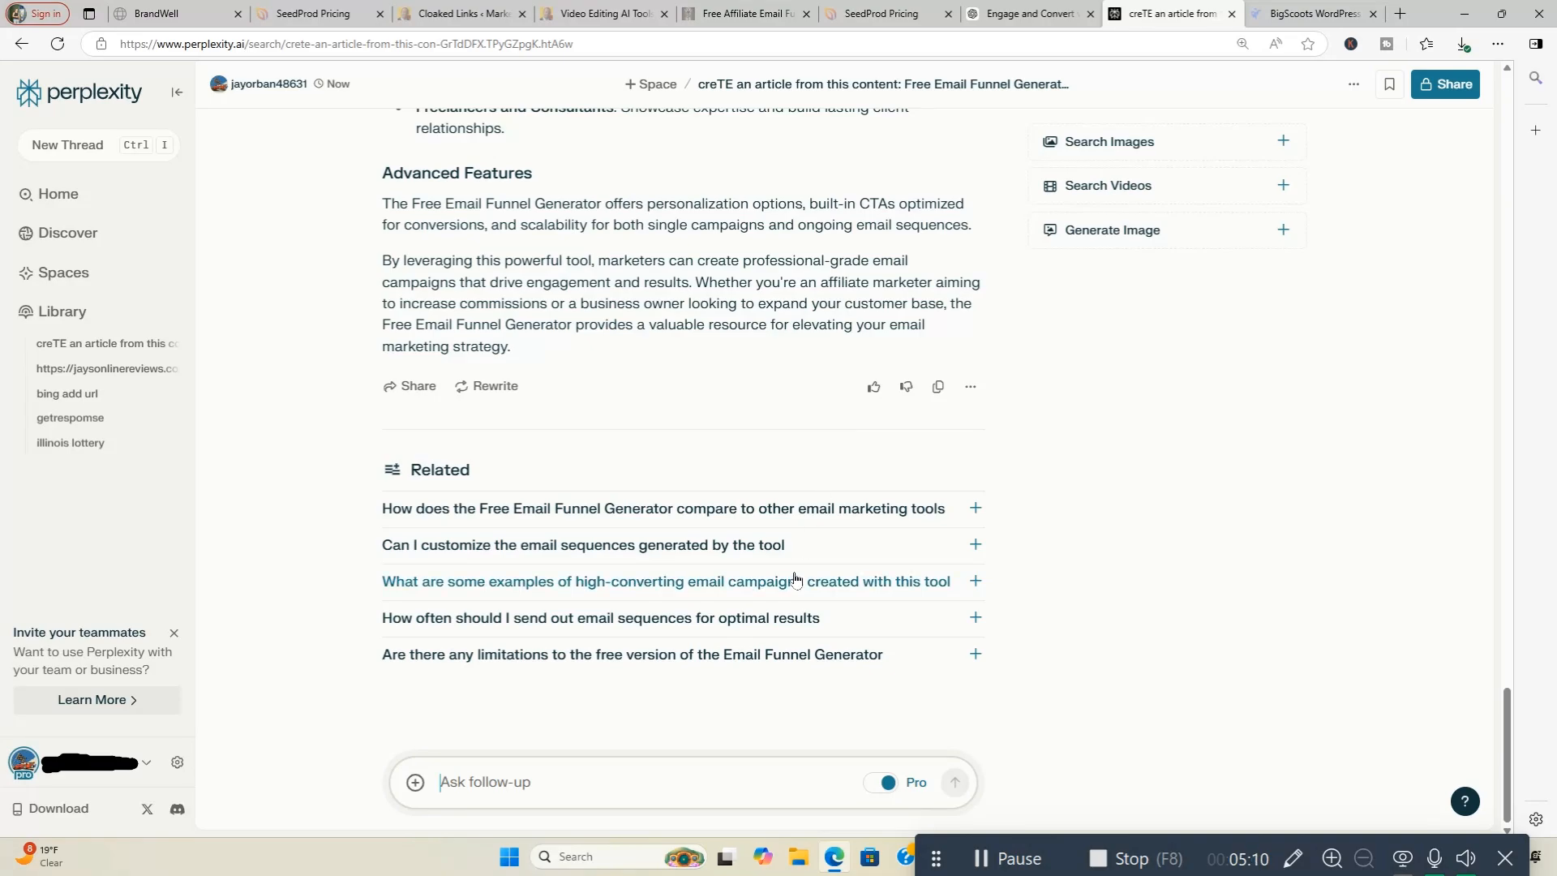
- Convert the article thread to a Perplexity page
scroll(797, 581, "up", 20)
scroll(797, 575, "up", 15)
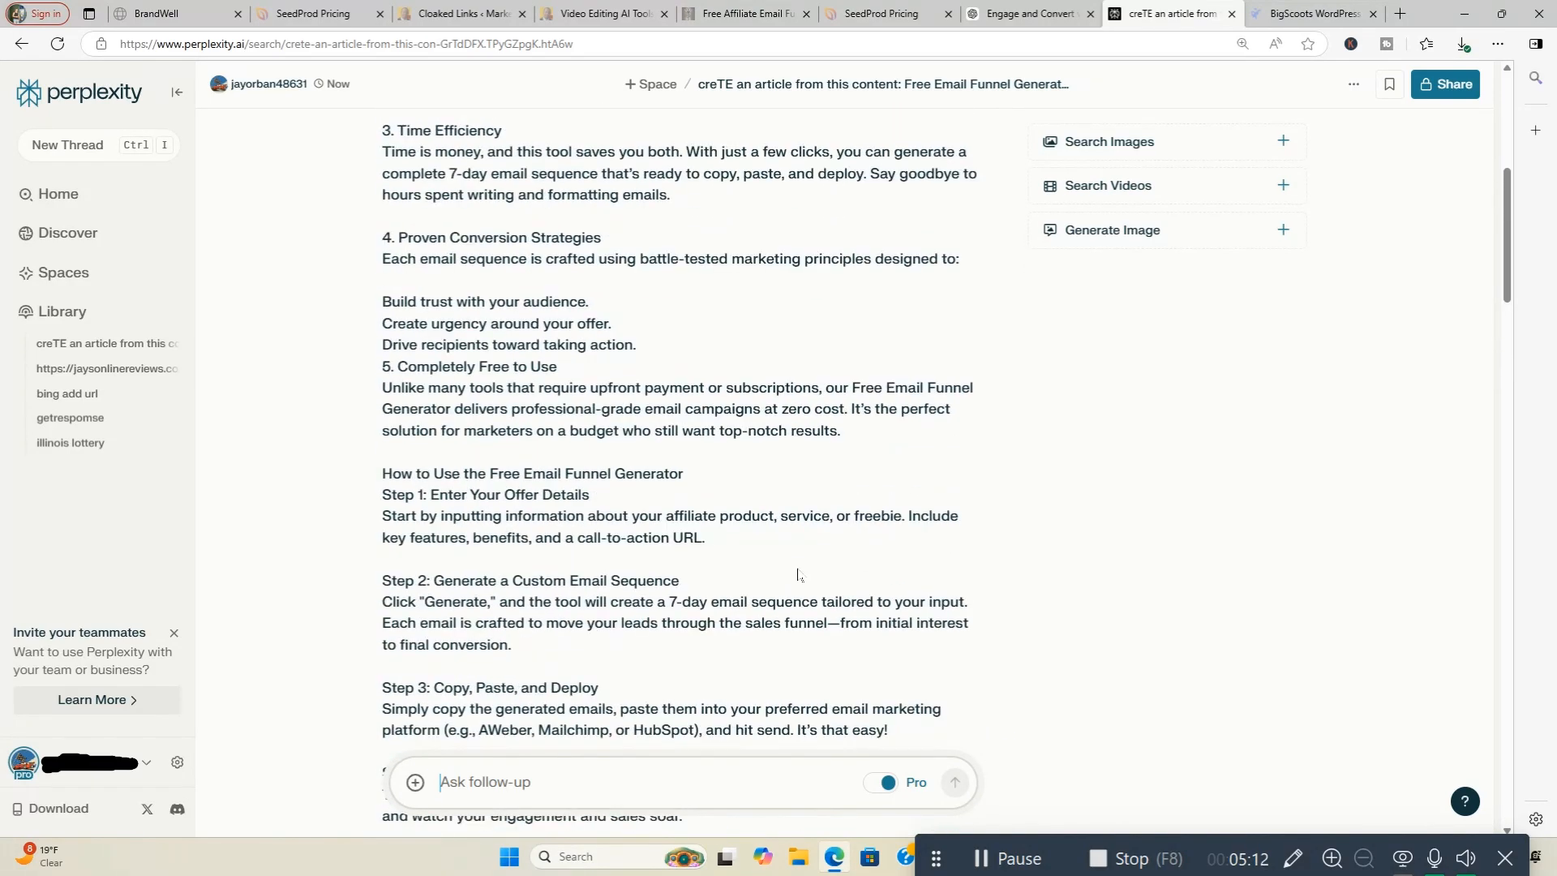
left_click(1353, 92)
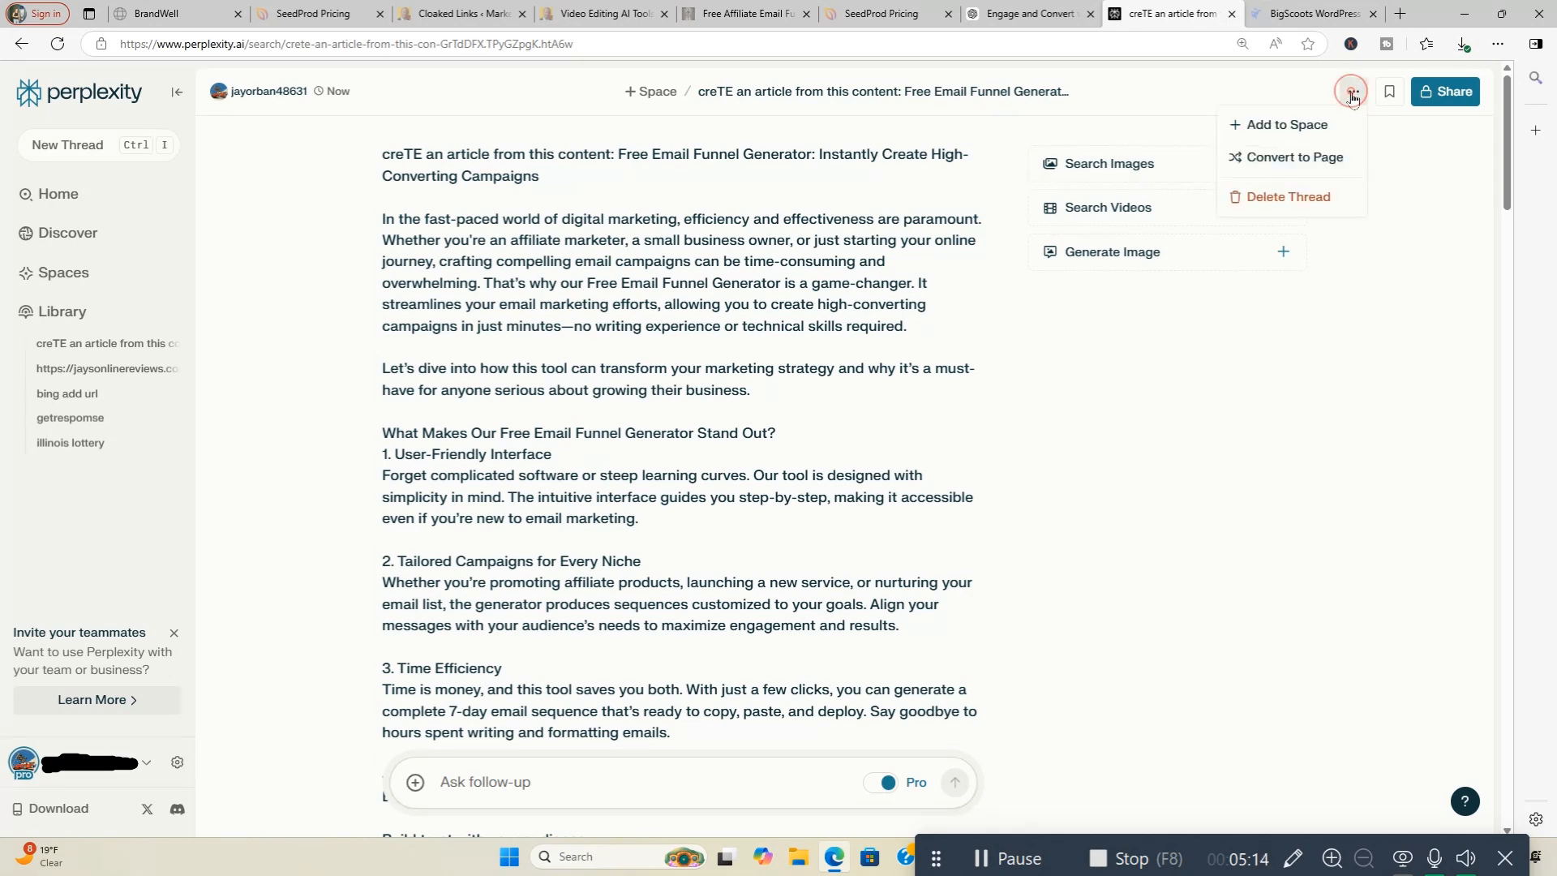
left_click(1326, 159)
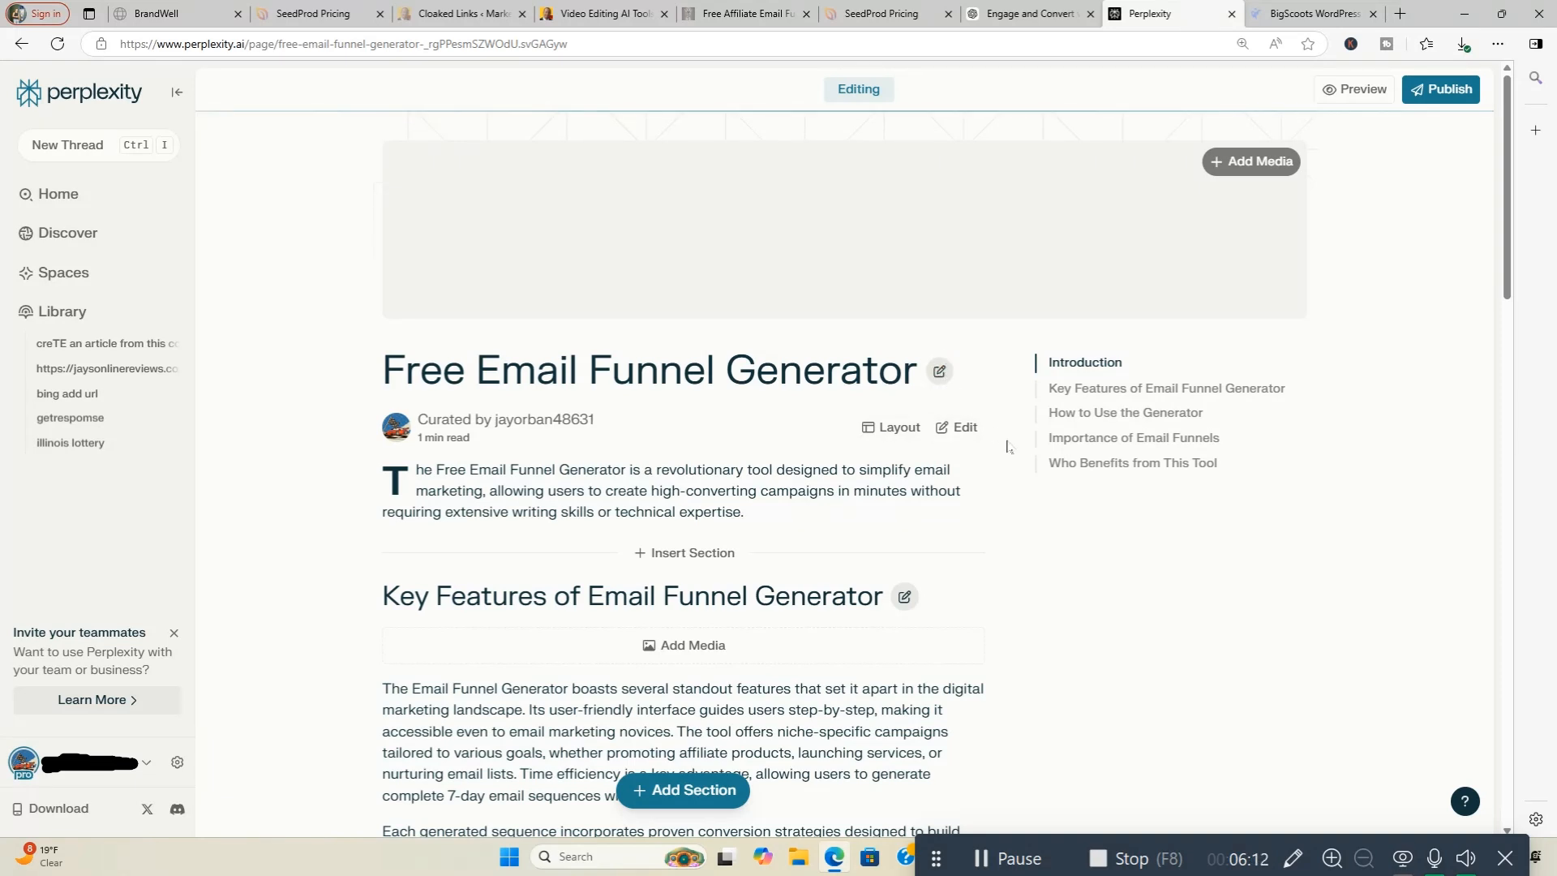
- Change the page title to "Free Email Funnel Generator 10x your Affiliate Sales [2025]" and save it
left_click(937, 373)
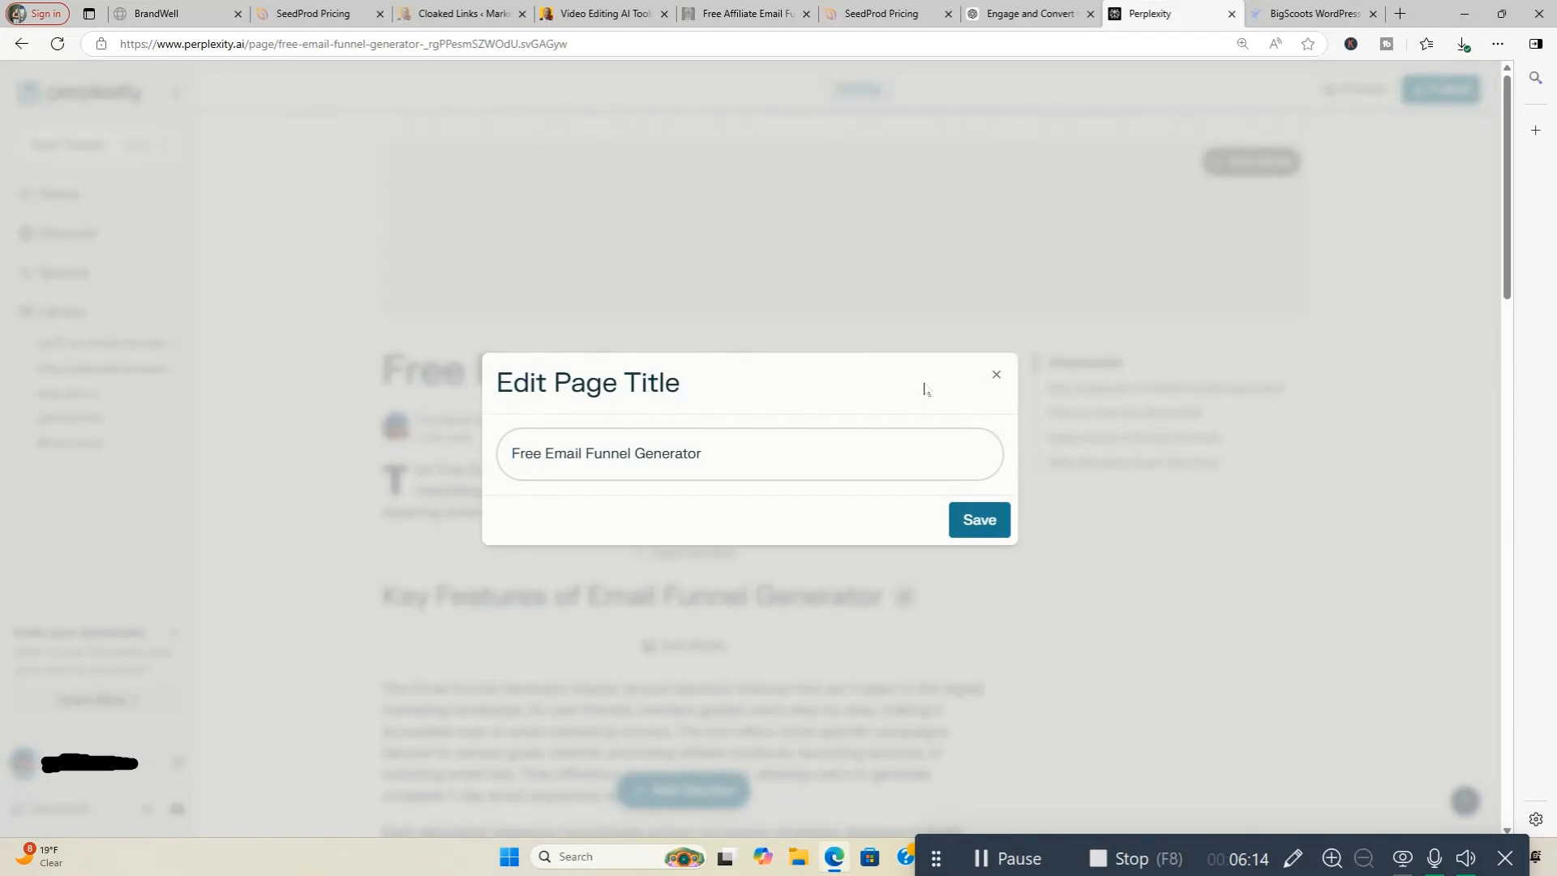
left_click(763, 455)
type("10x your Affiliate Sales ")
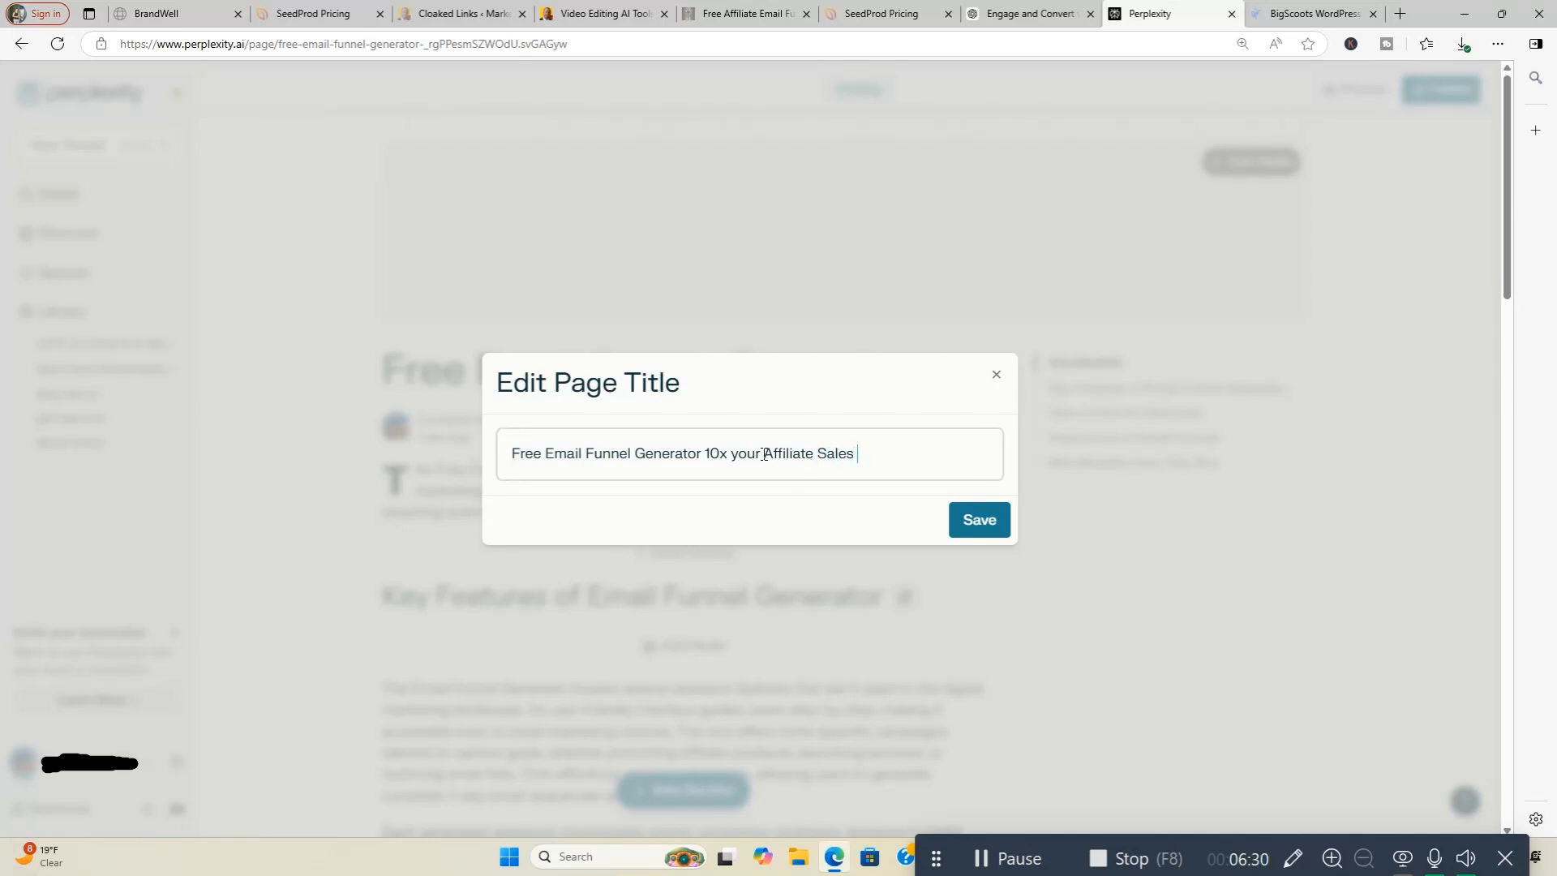
type("[2025")
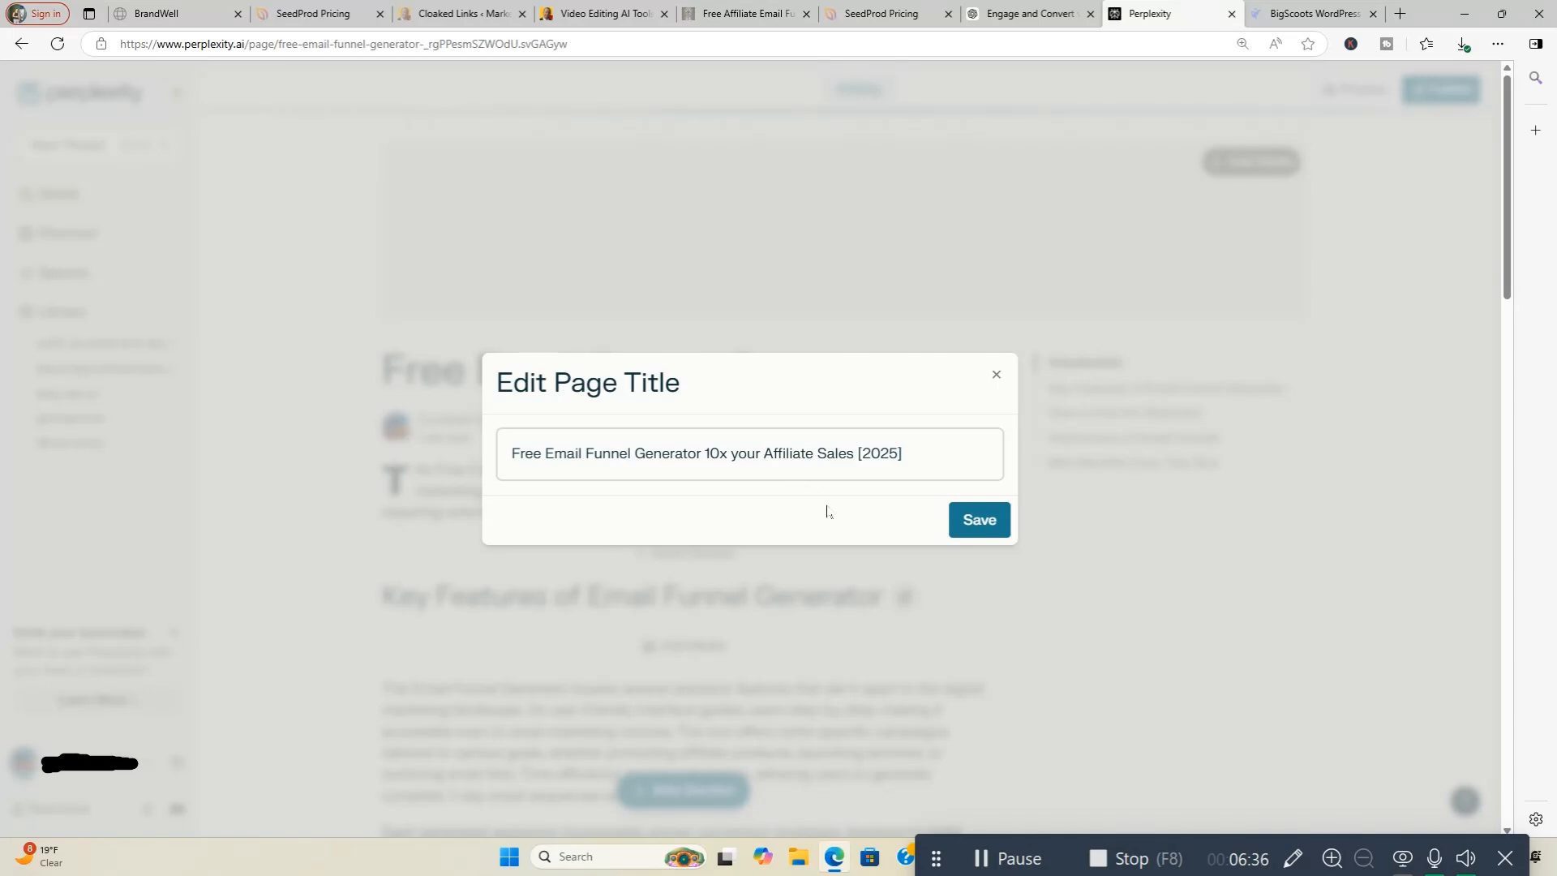
left_click(962, 531)
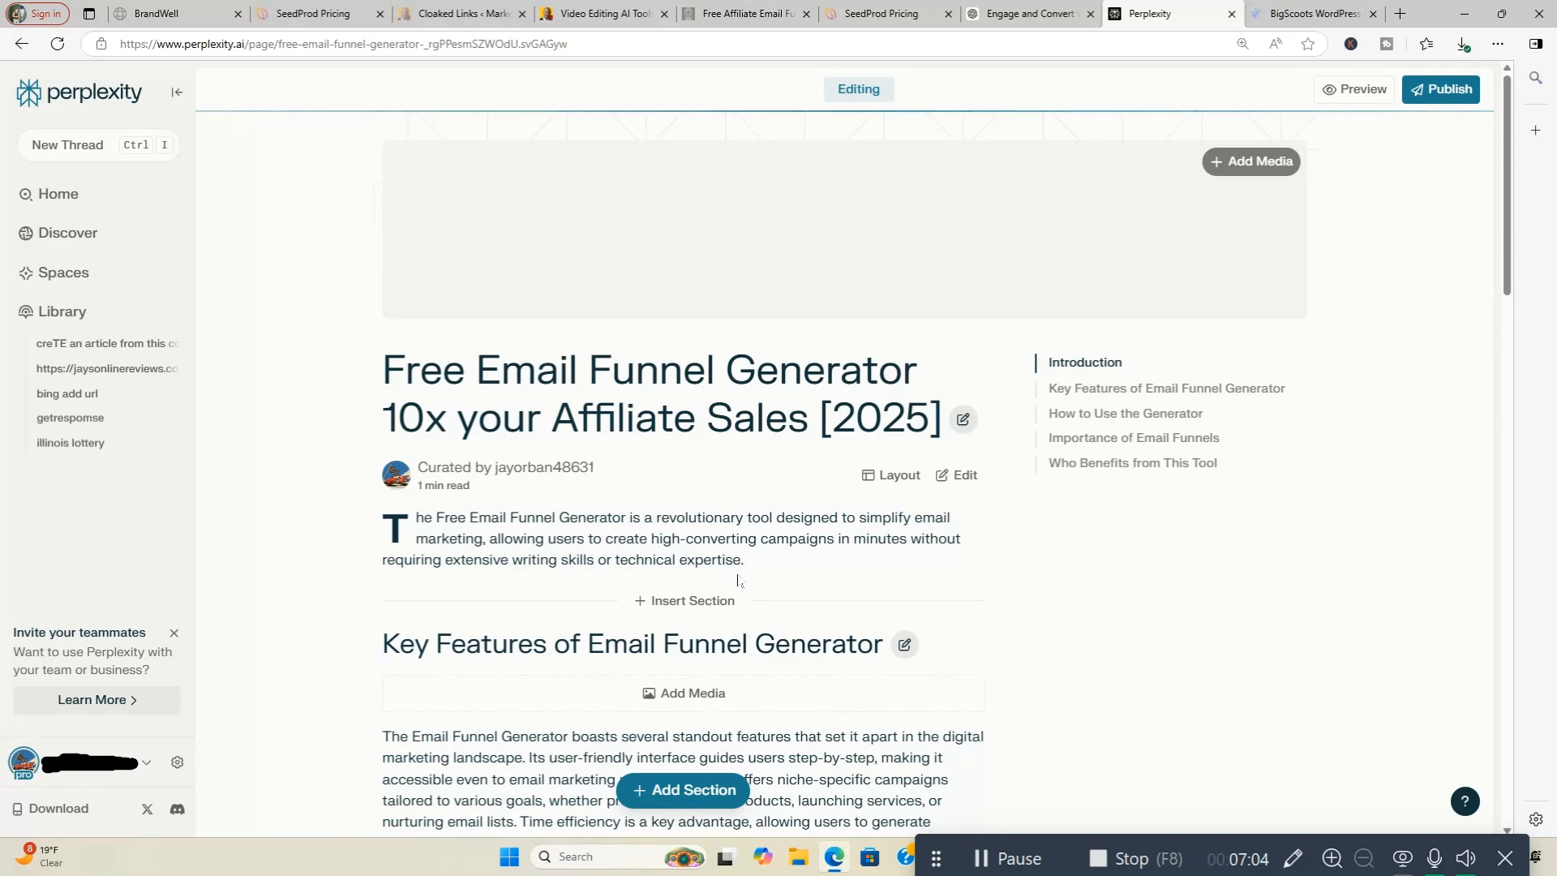
- Copy the full web address of the already open Free Email Funnel Generator landing page
scroll(1003, 710, "down", 7)
scroll(1003, 711, "down", 5)
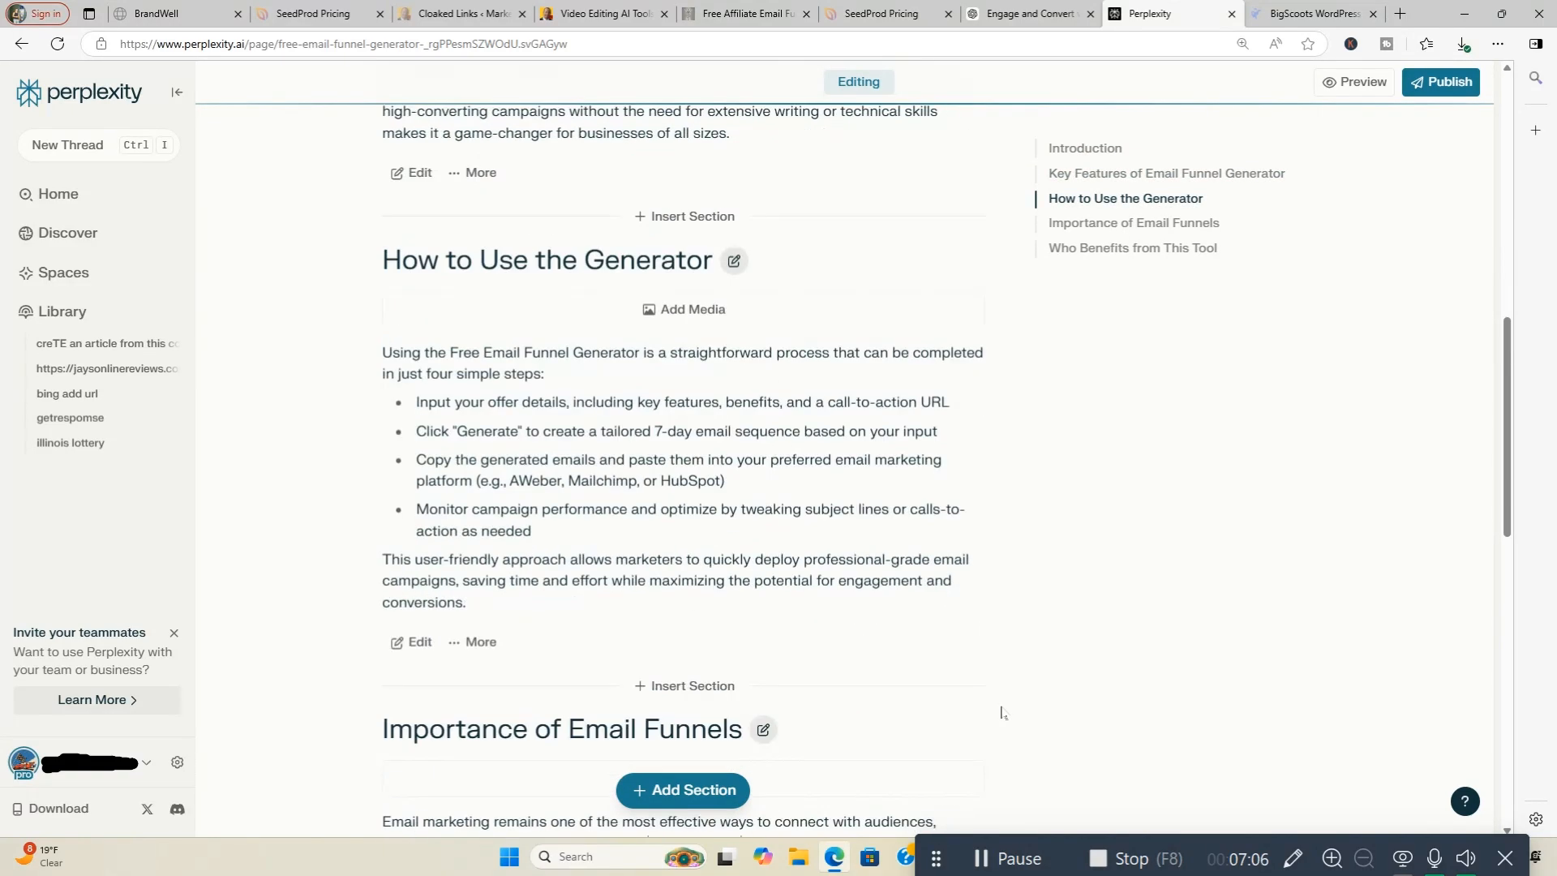
scroll(1004, 711, "up", 12)
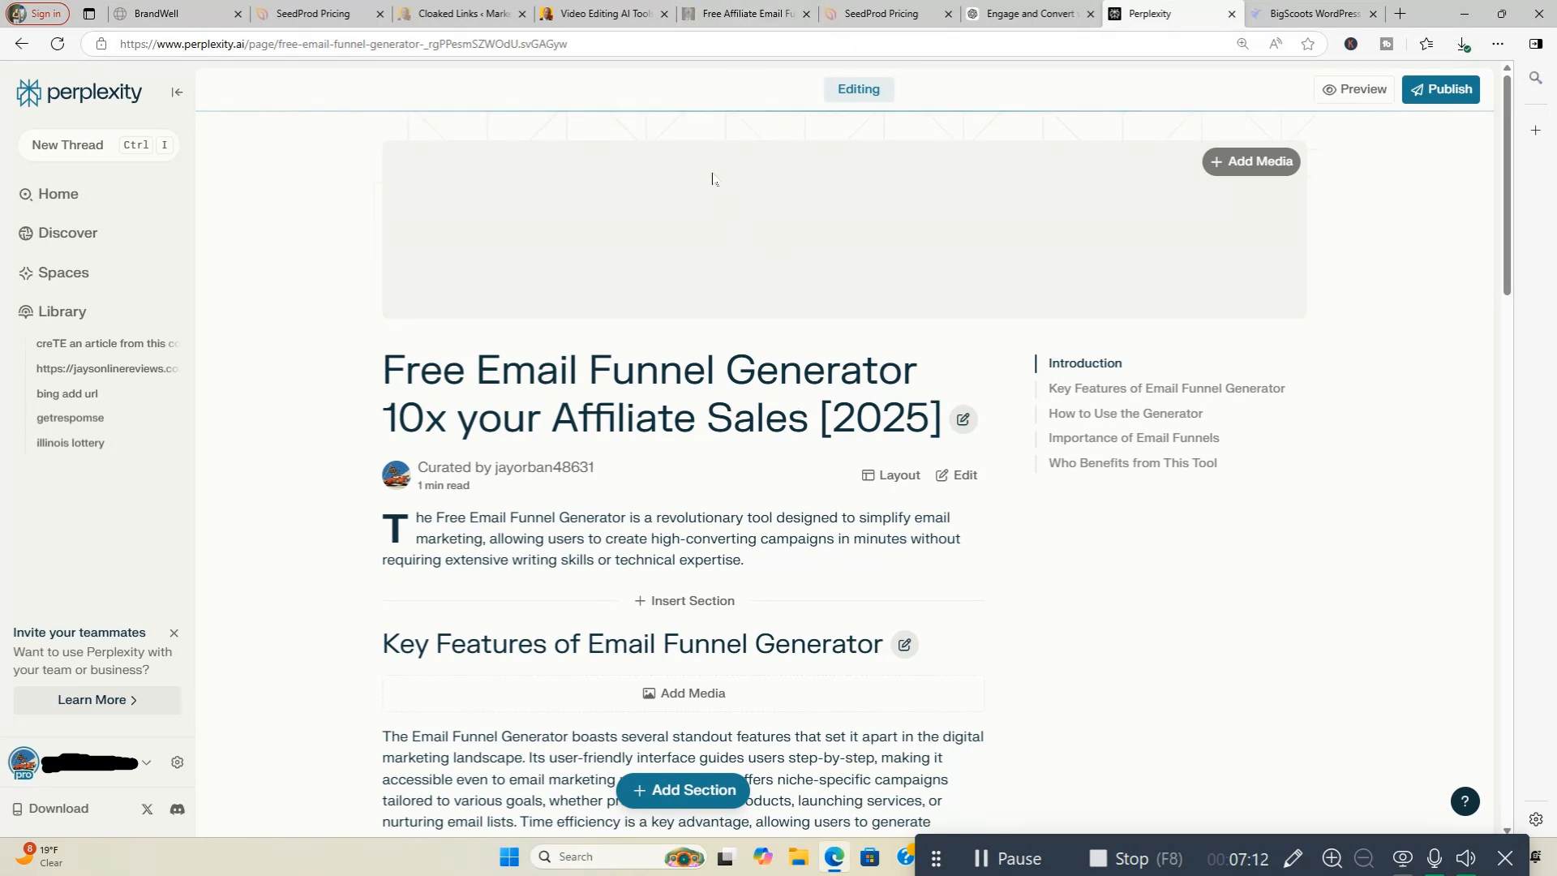
left_click(742, 13)
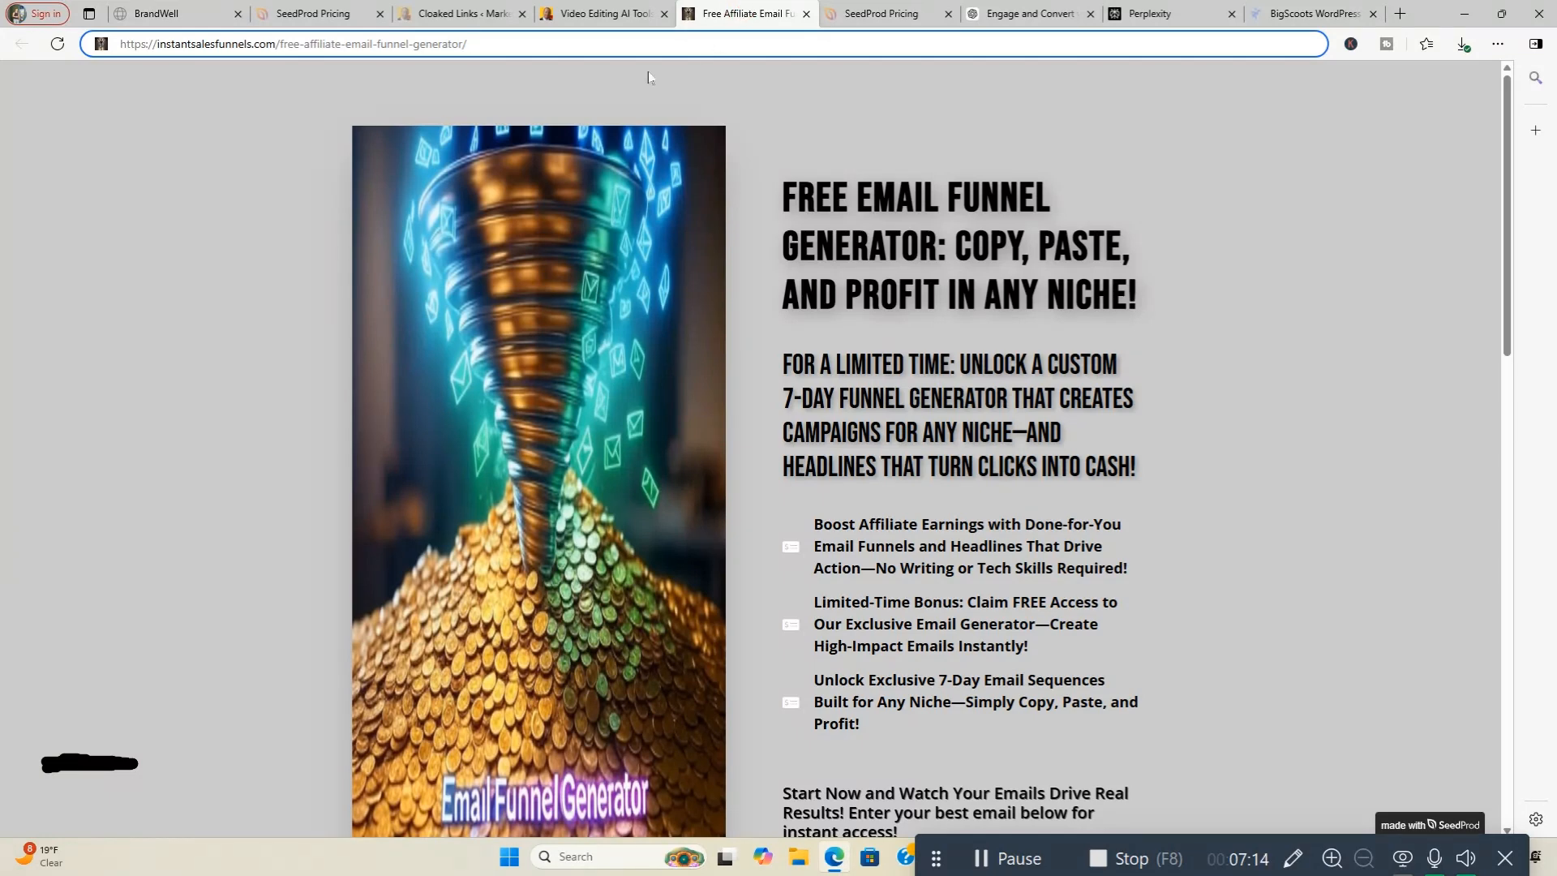
left_click_drag(476, 45, 115, 49)
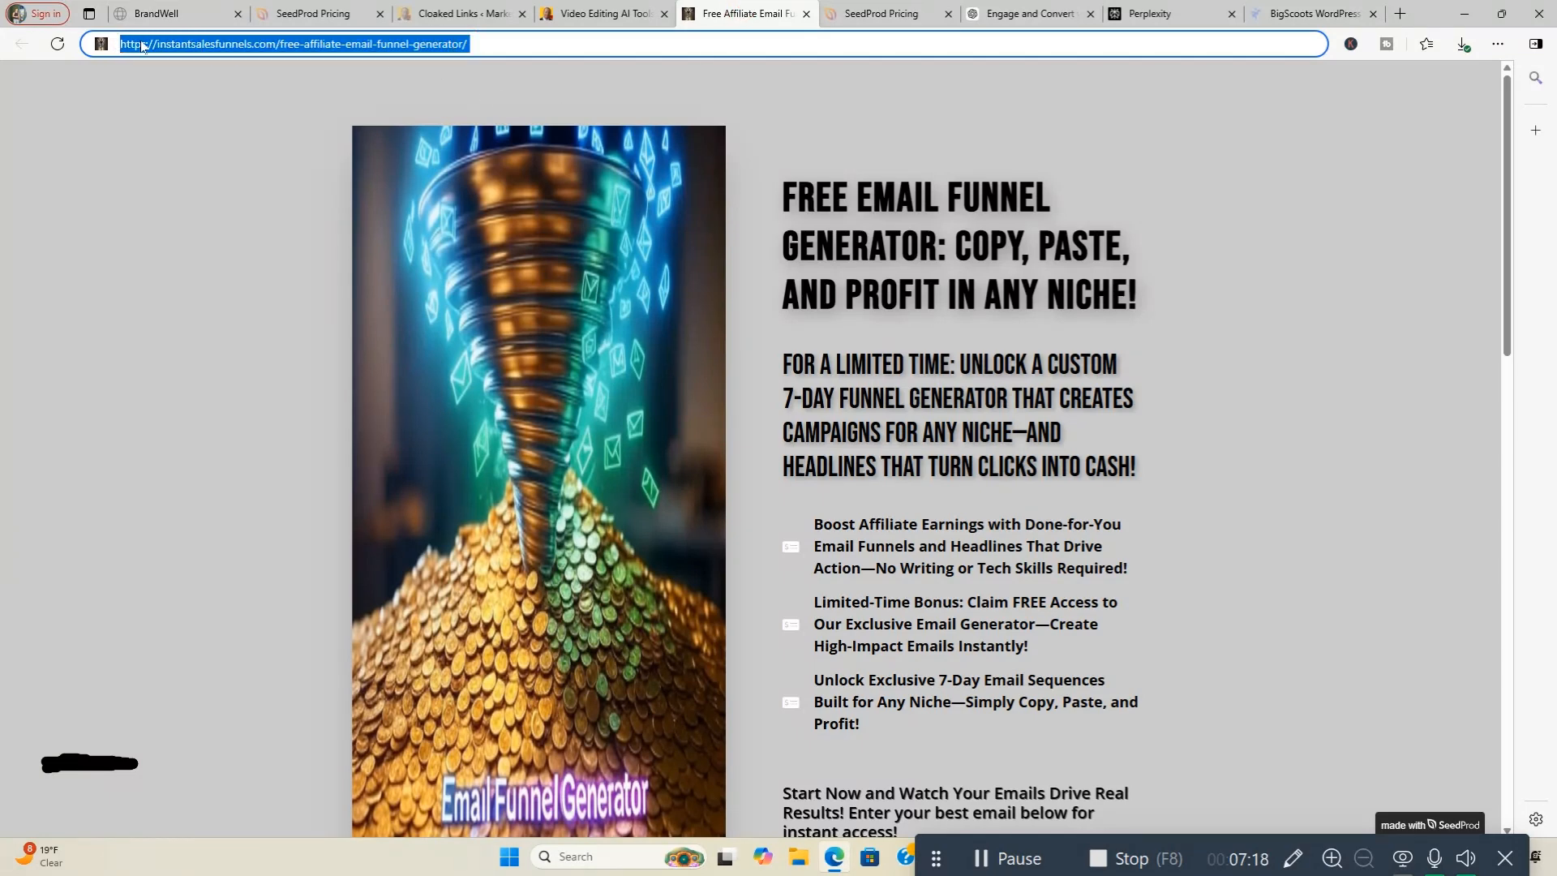
right_click(142, 46)
left_click(198, 191)
scroll(1188, 599, "down", 3)
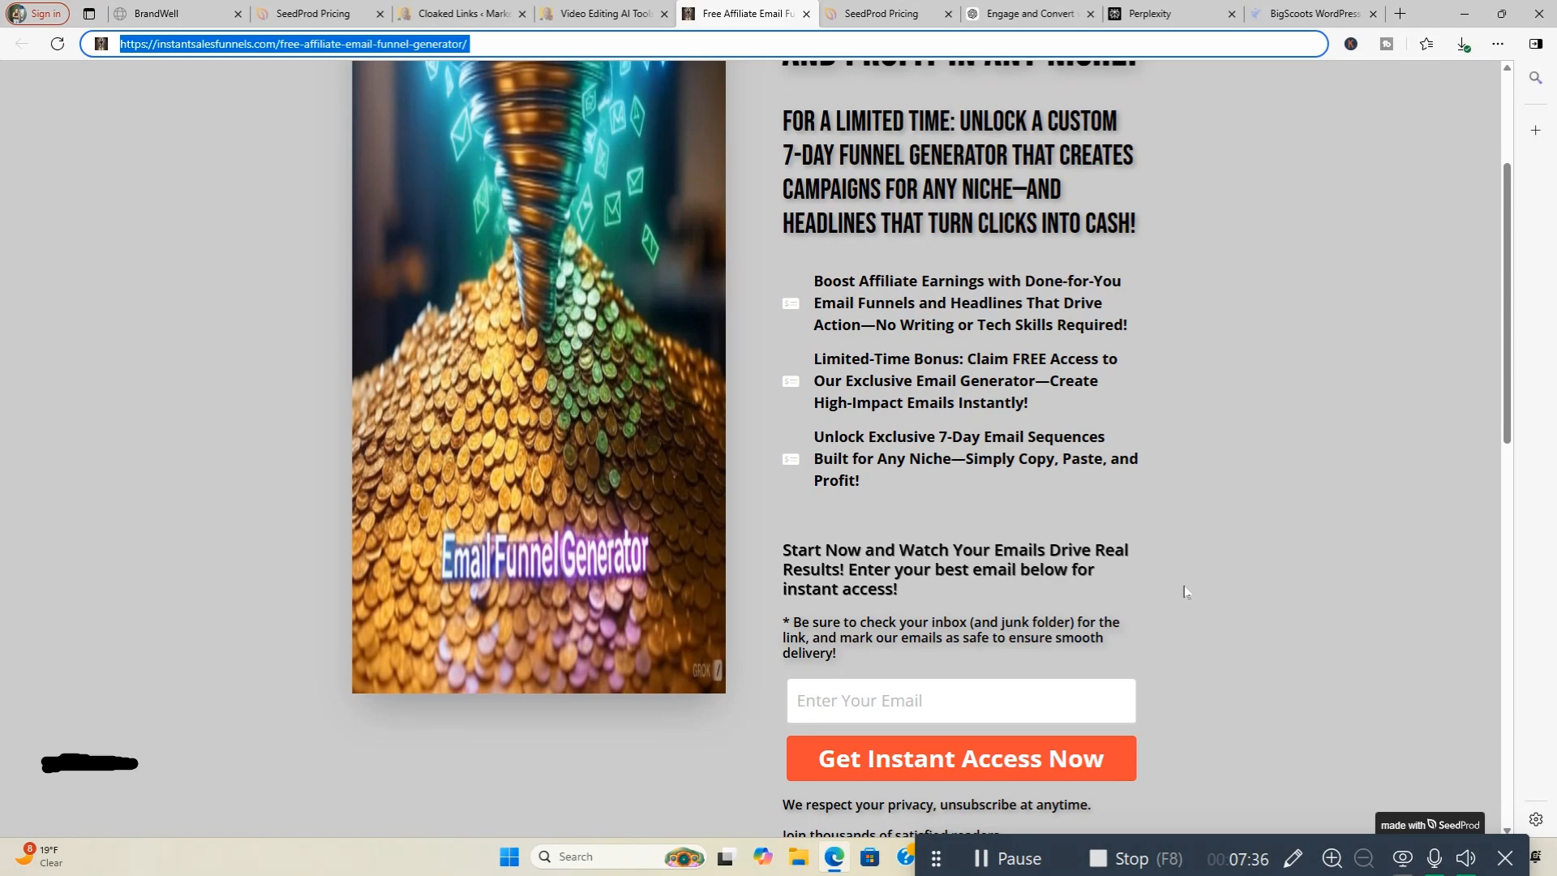
scroll(1185, 591, "up", 3)
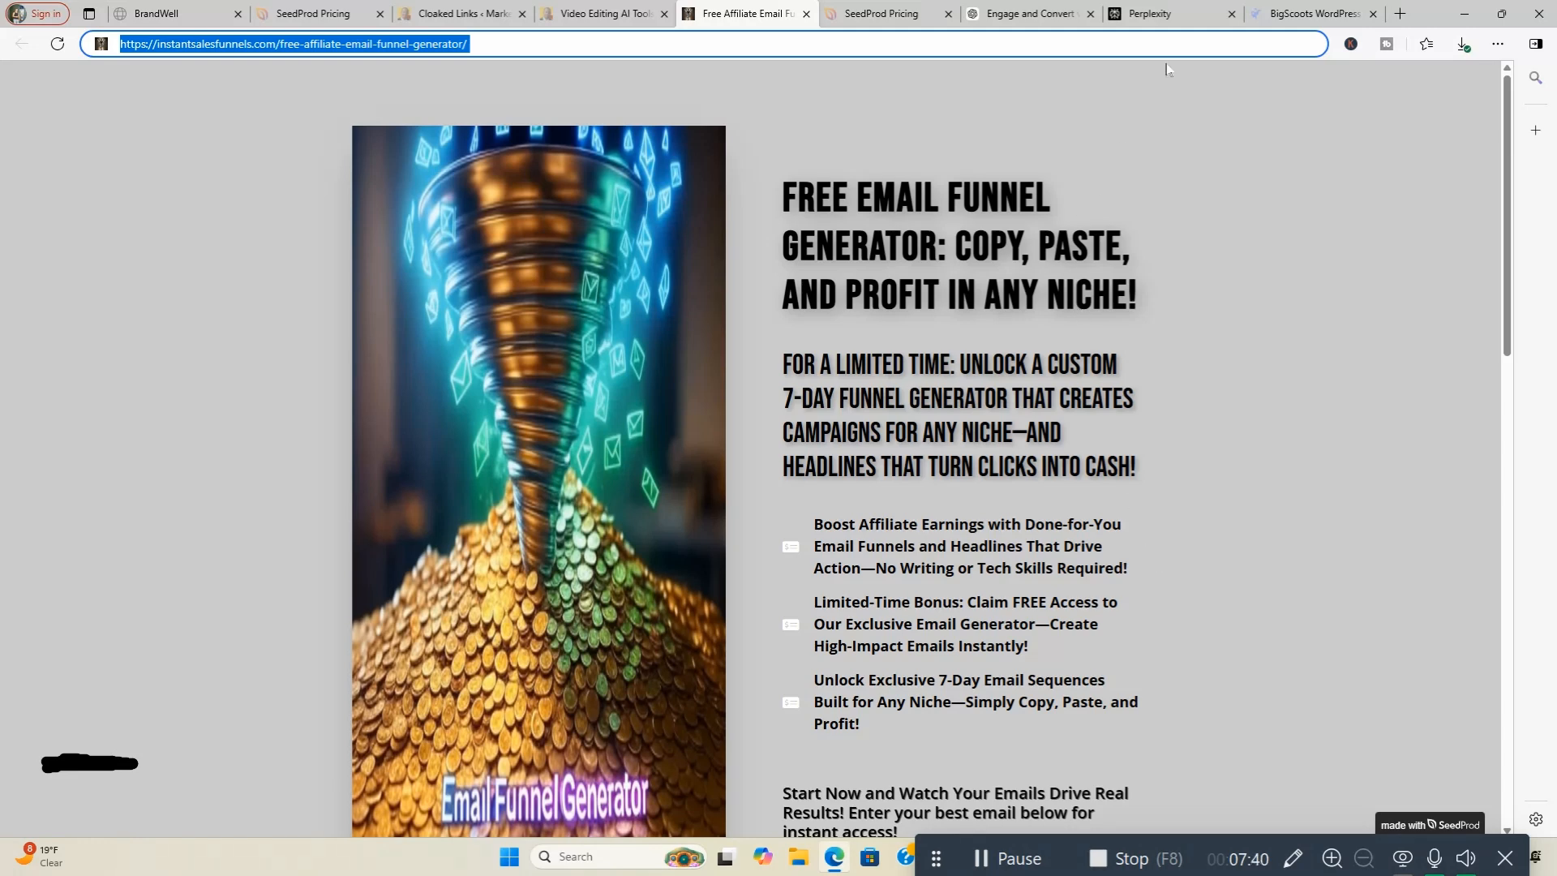
- On the Perplexity page, insert a section after the introduction, prompting "Insert a call to action in Gary Halbert style prmoting" followed by the copied landing page URL
mouse_move(1174, 25)
left_click(1177, 24)
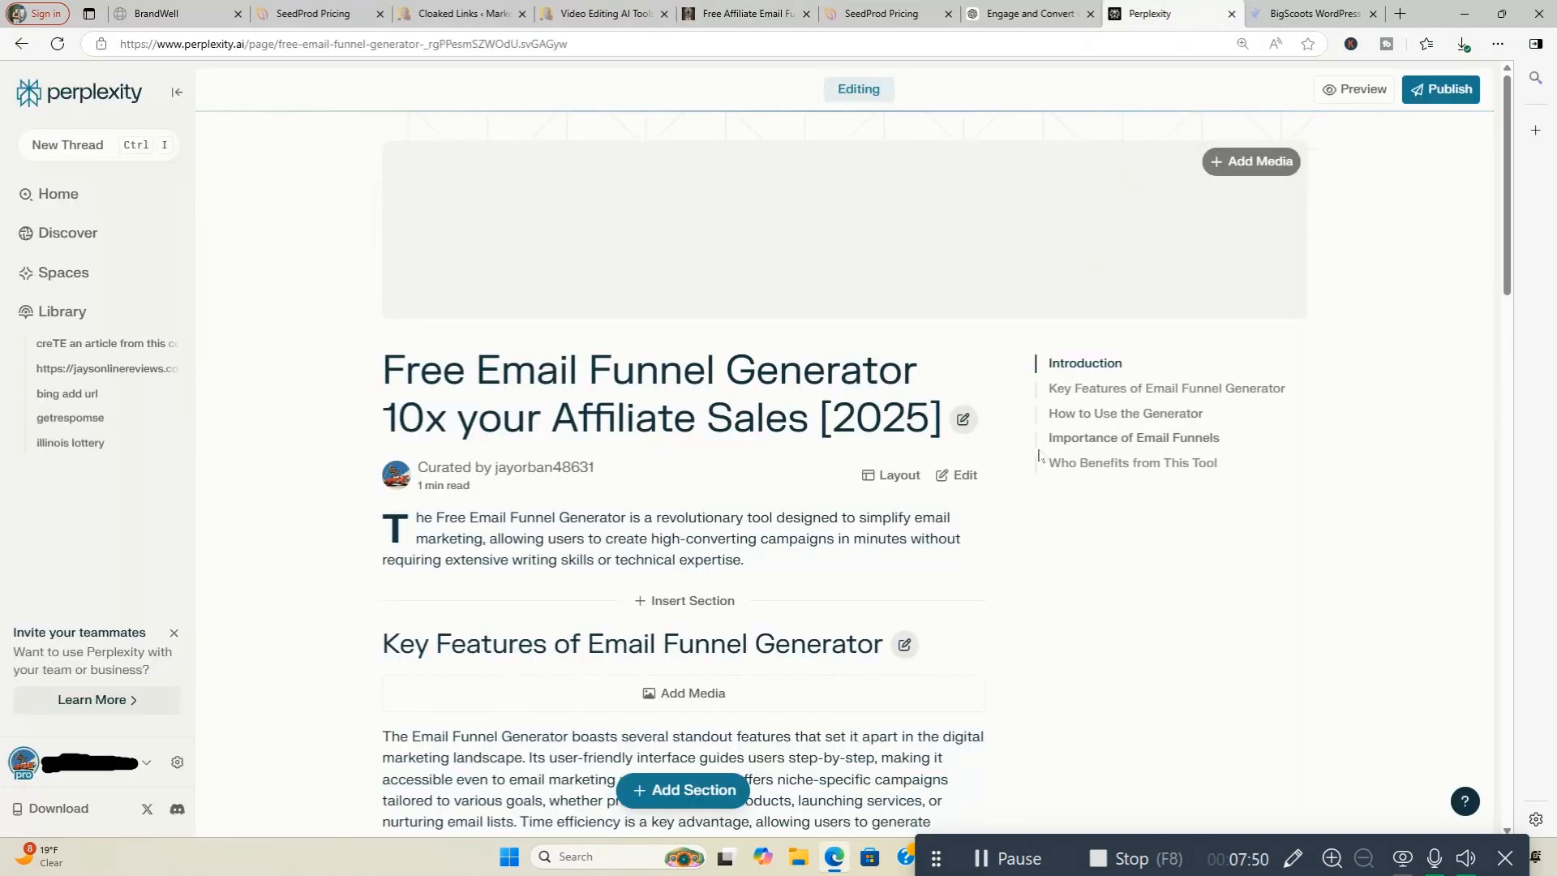
scroll(1091, 539, "down", 3)
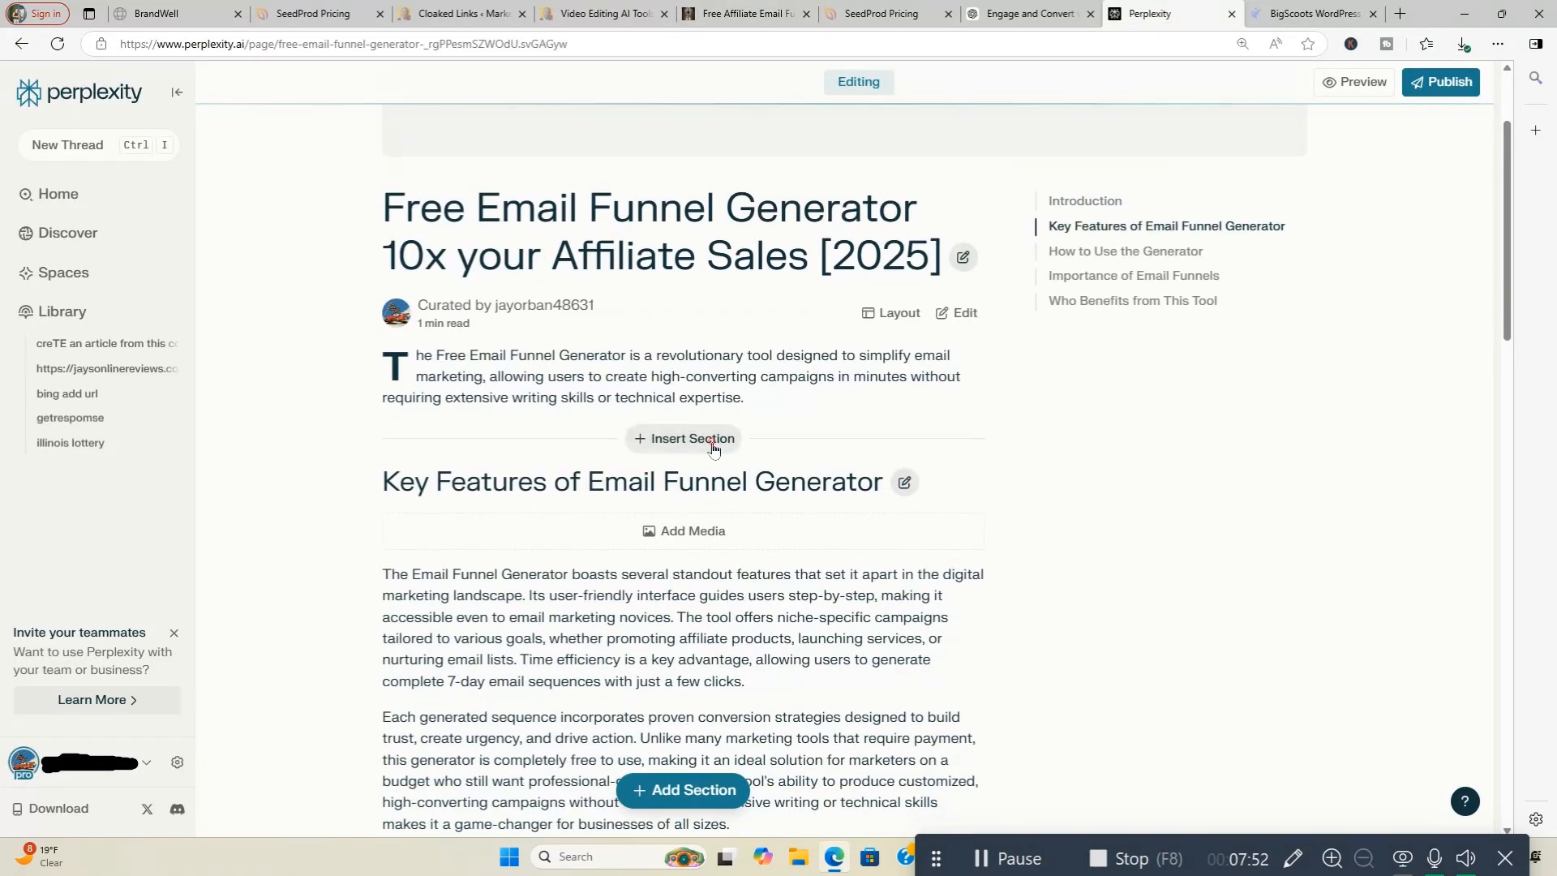
left_click(696, 438)
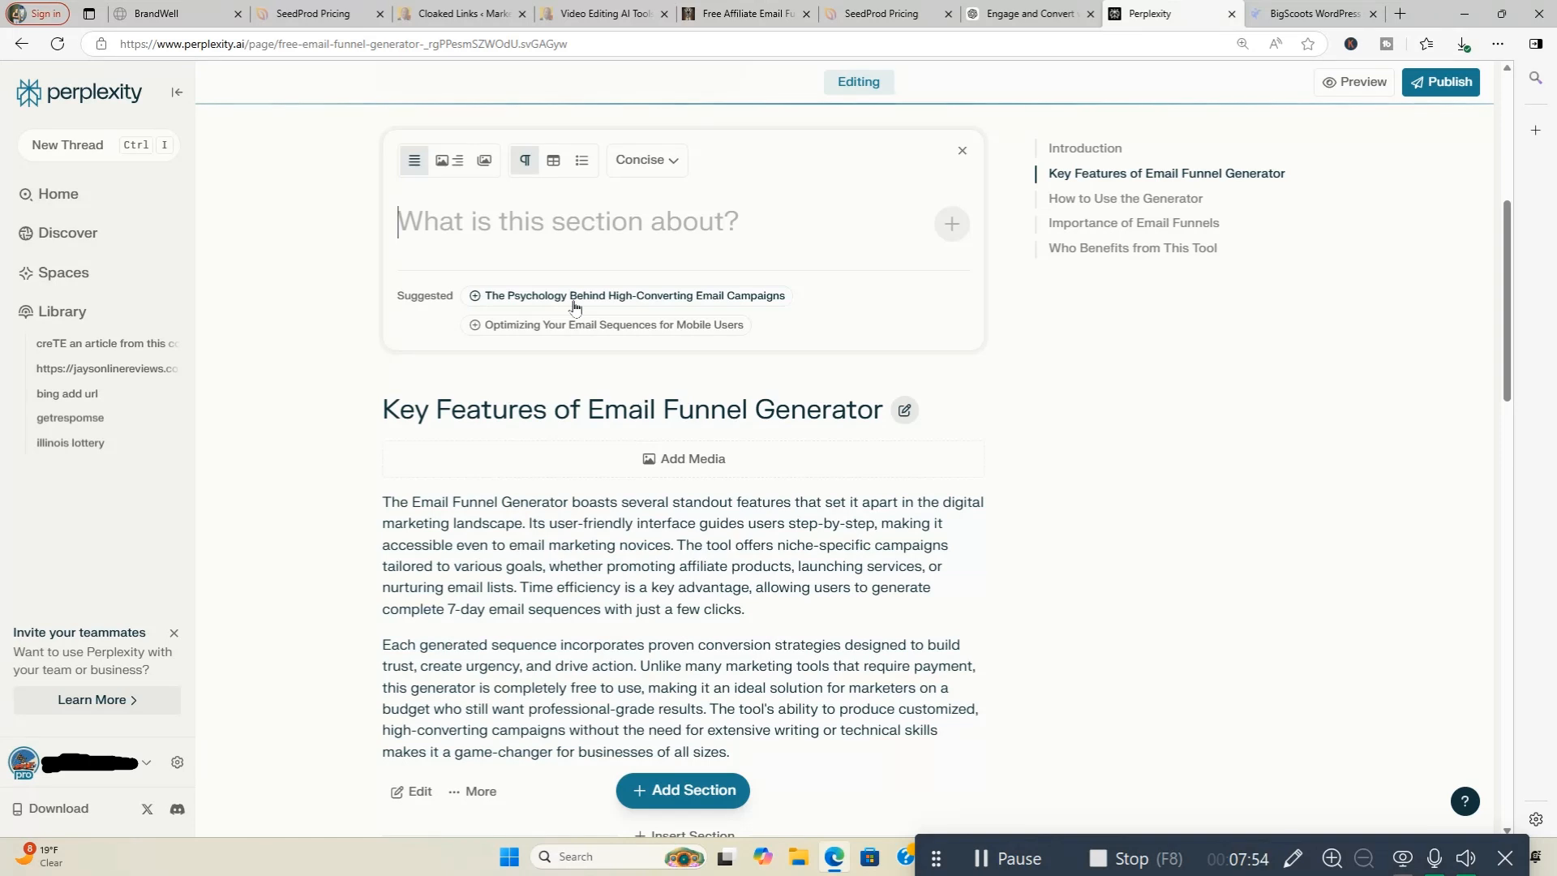
type("Inse")
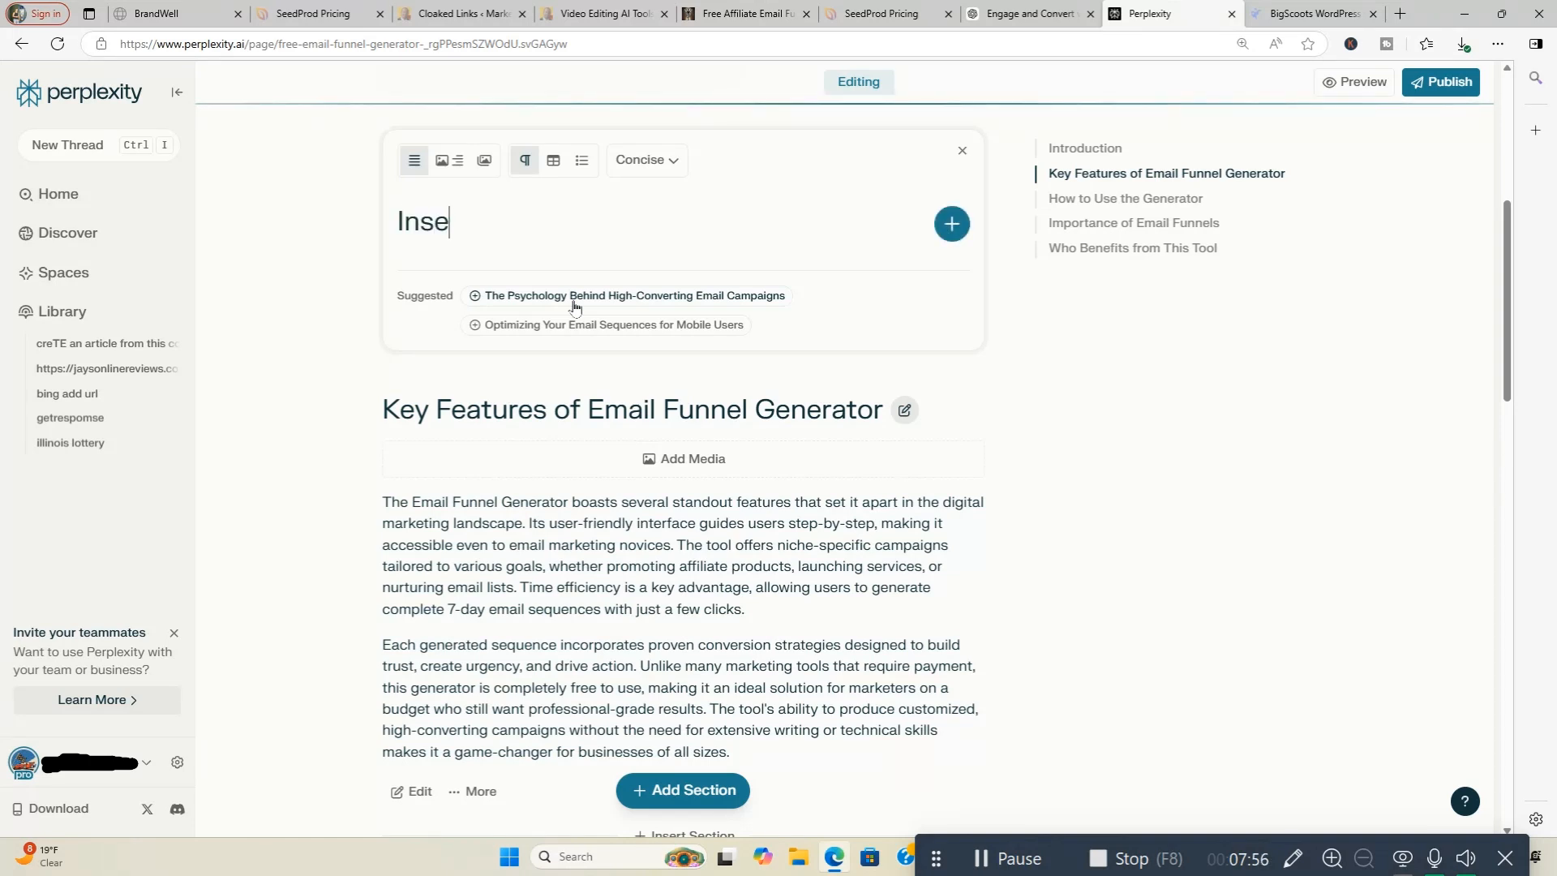
type("rt a call t")
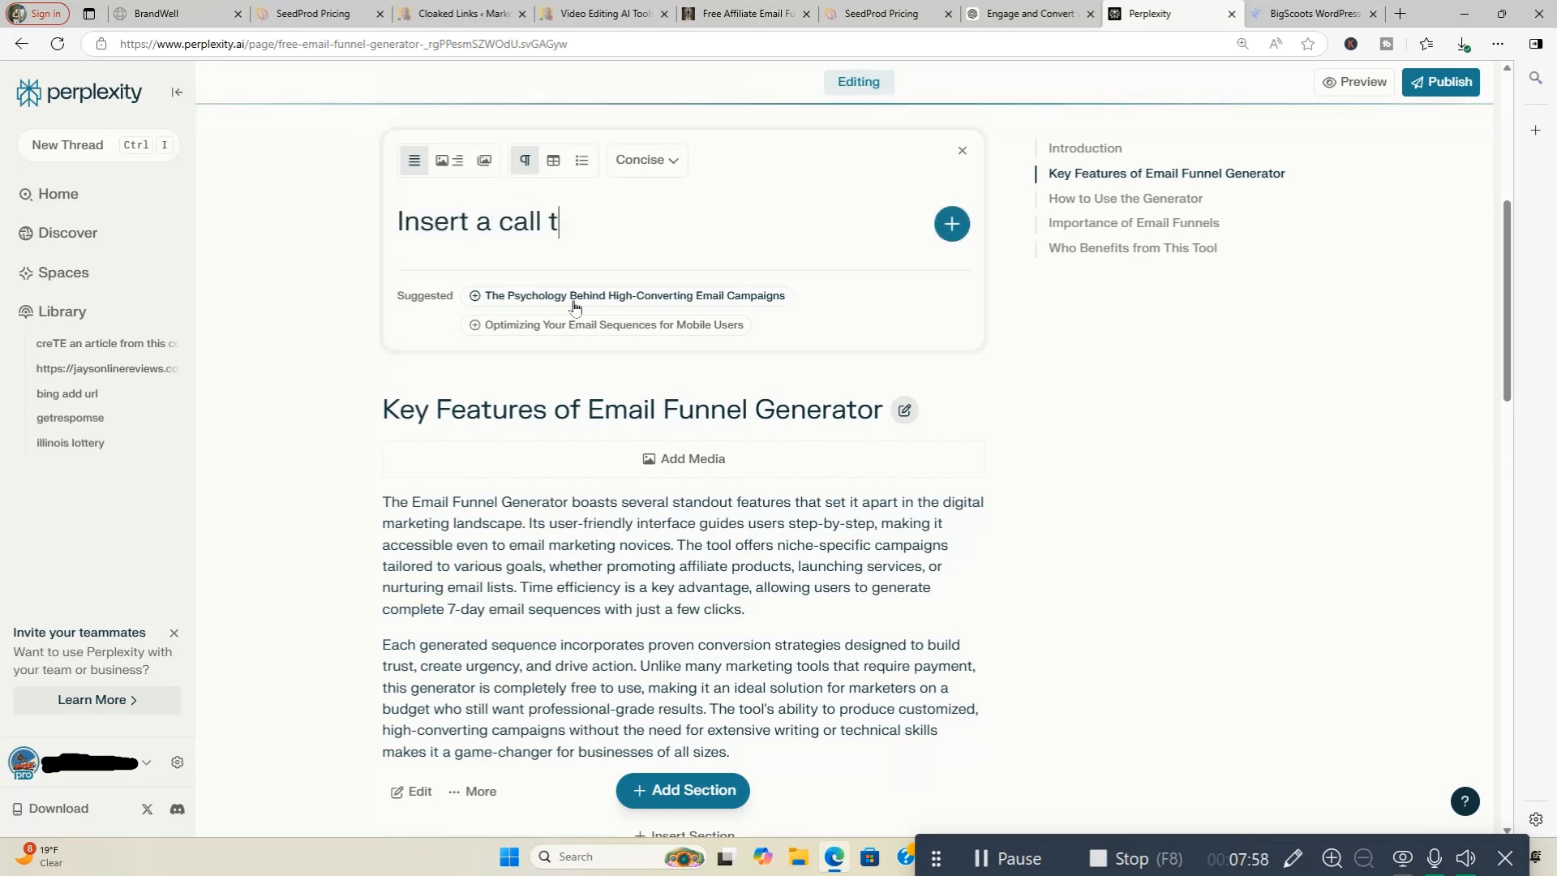
type("o action ")
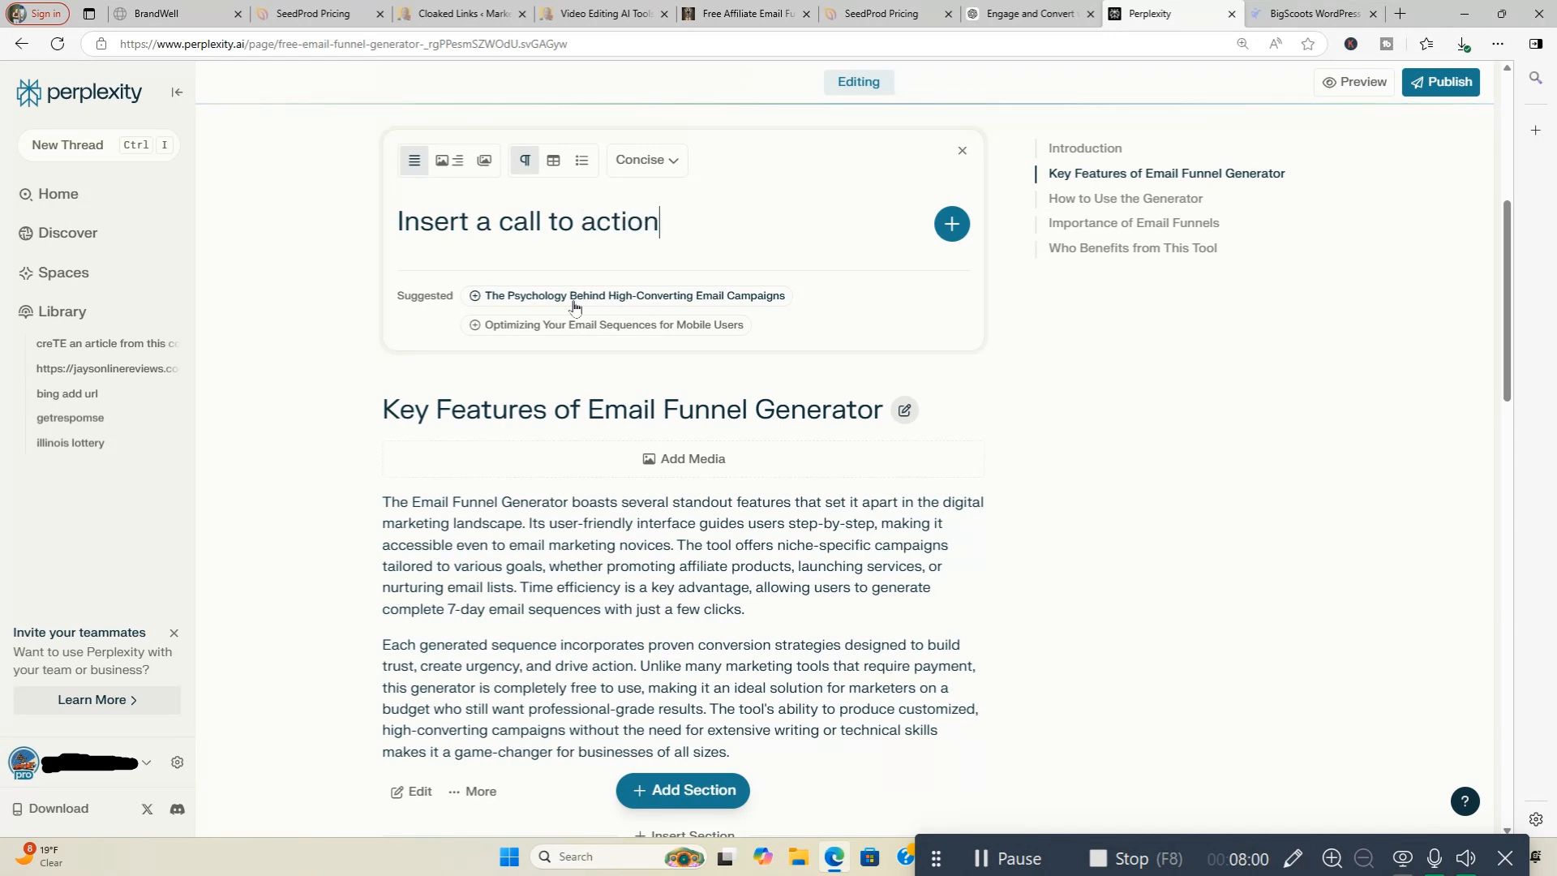
type("in Gary H")
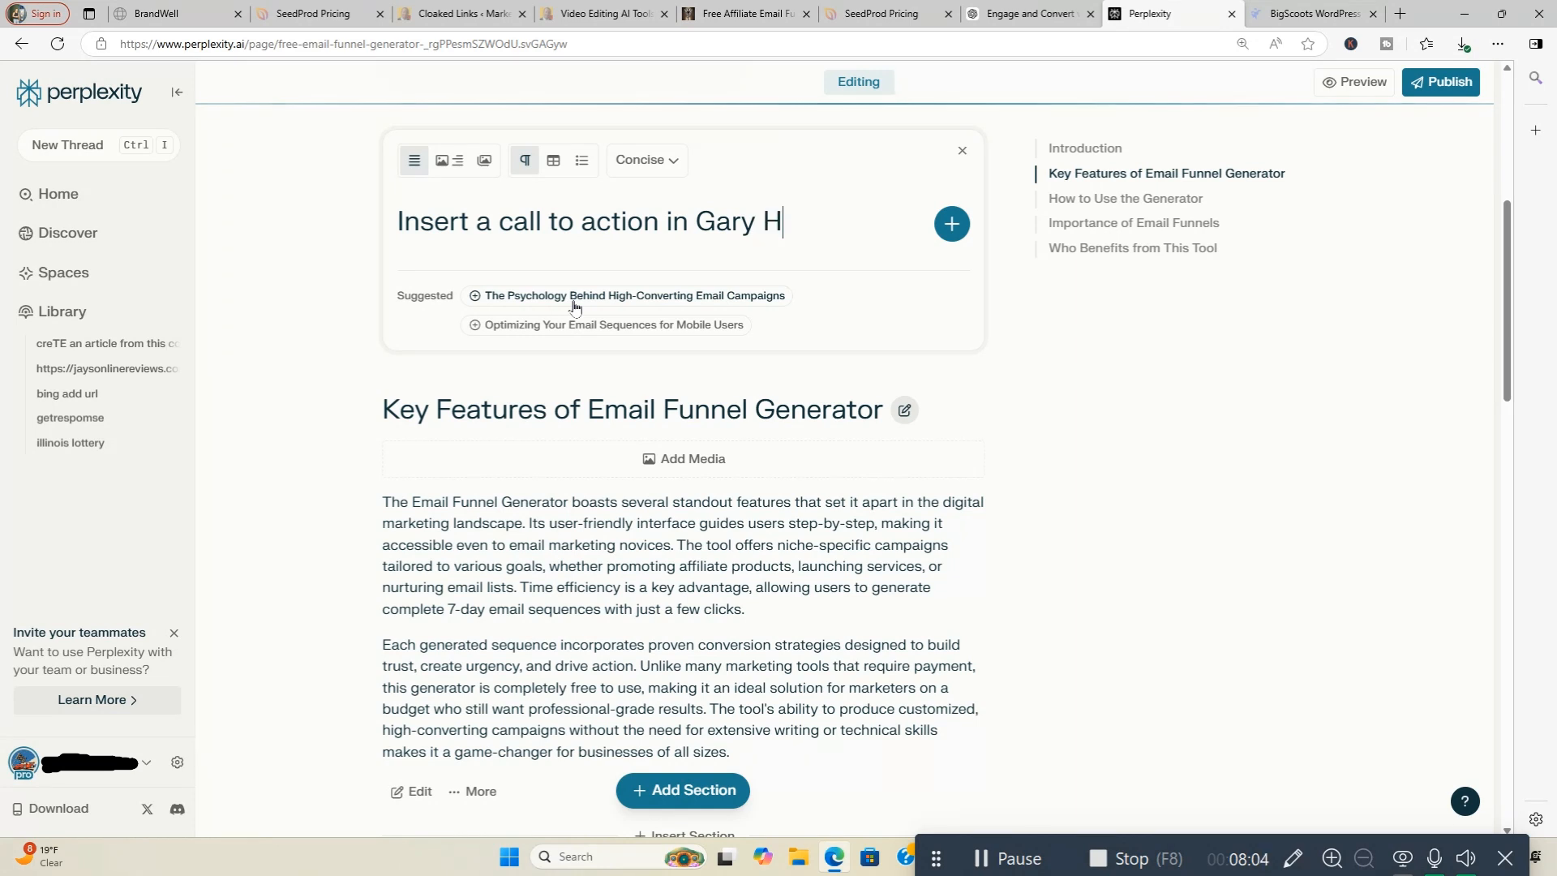
type("alber")
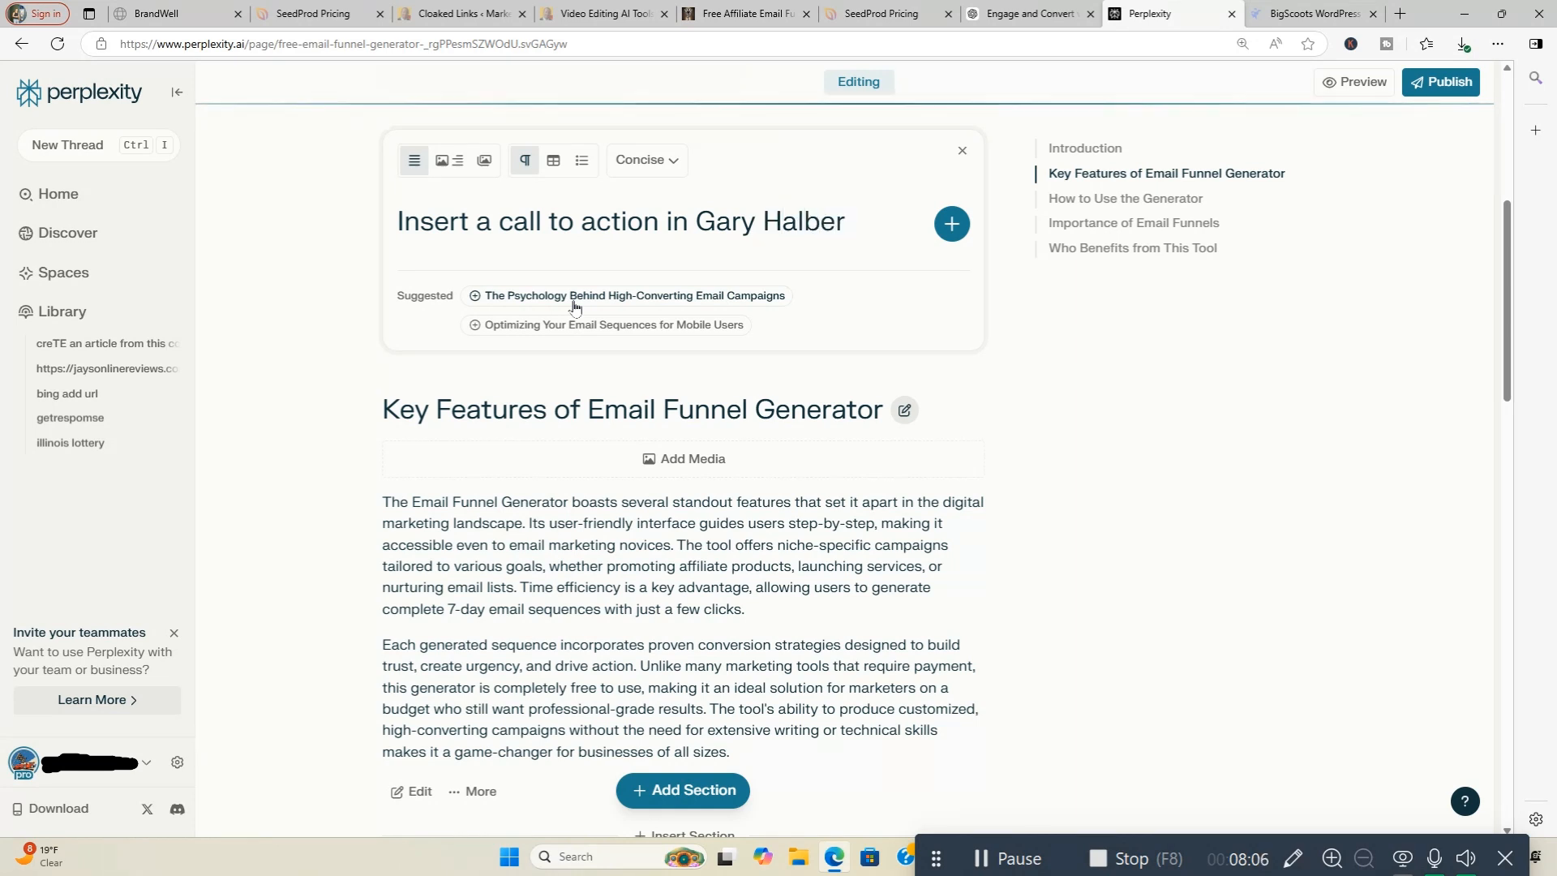
type("t style ")
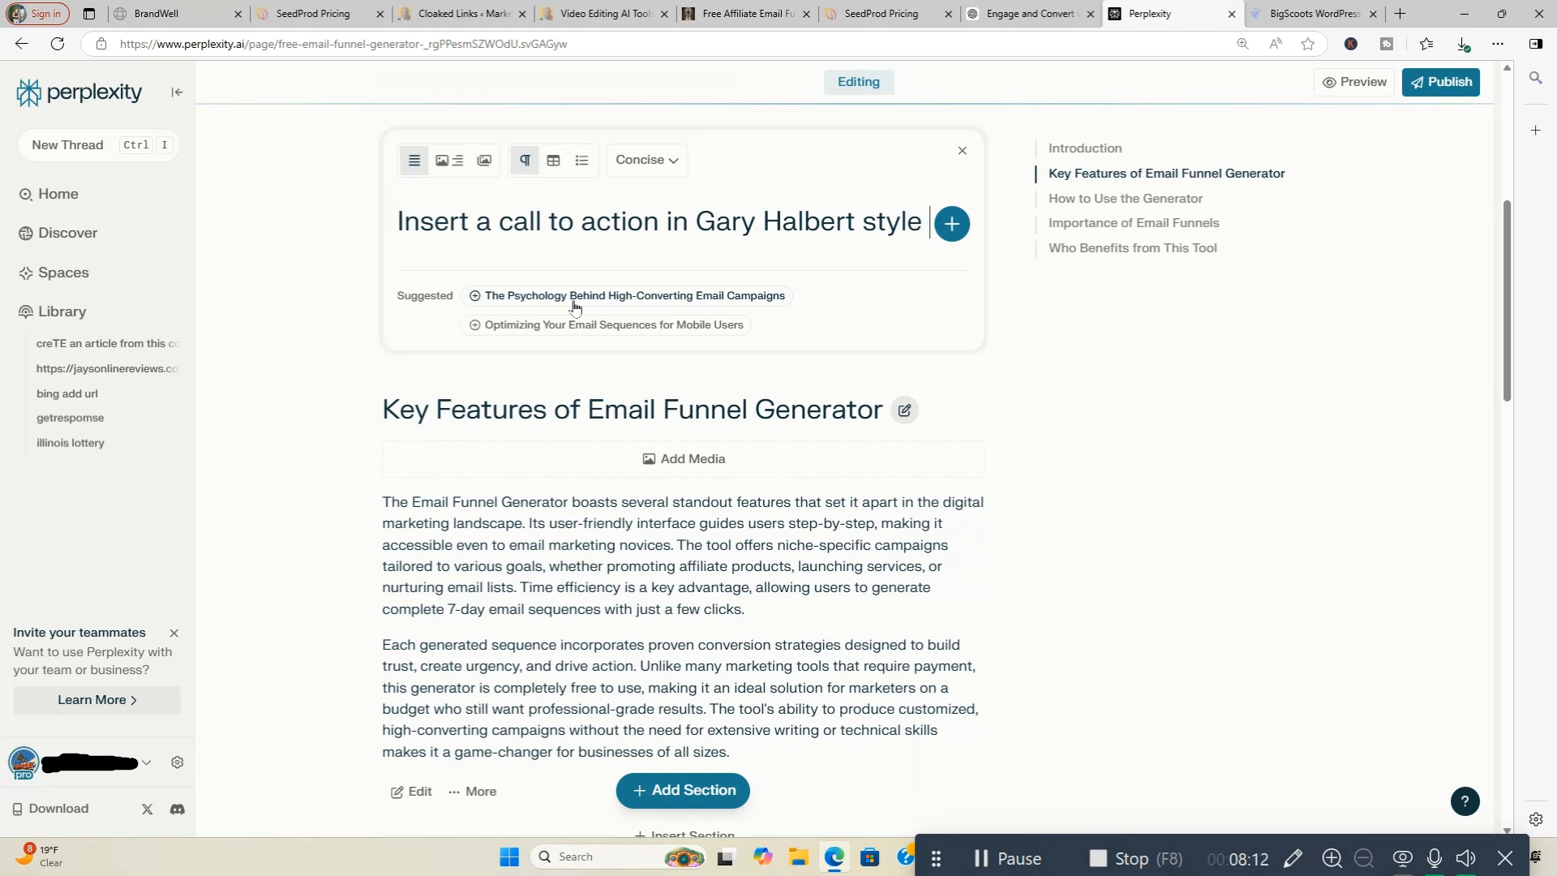
type(" prmoting")
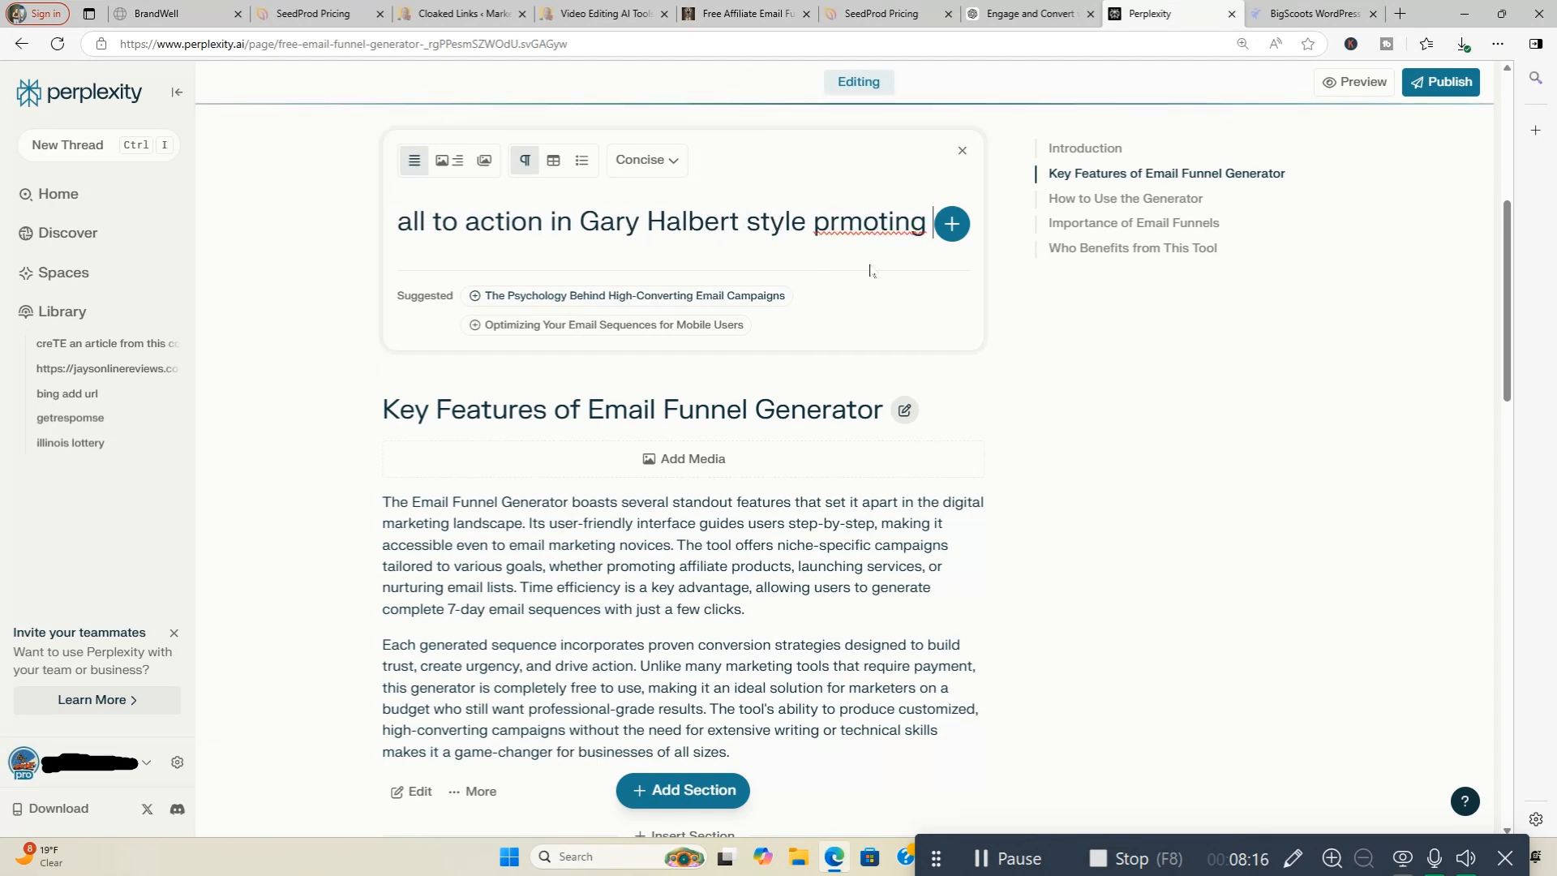
right_click(929, 221)
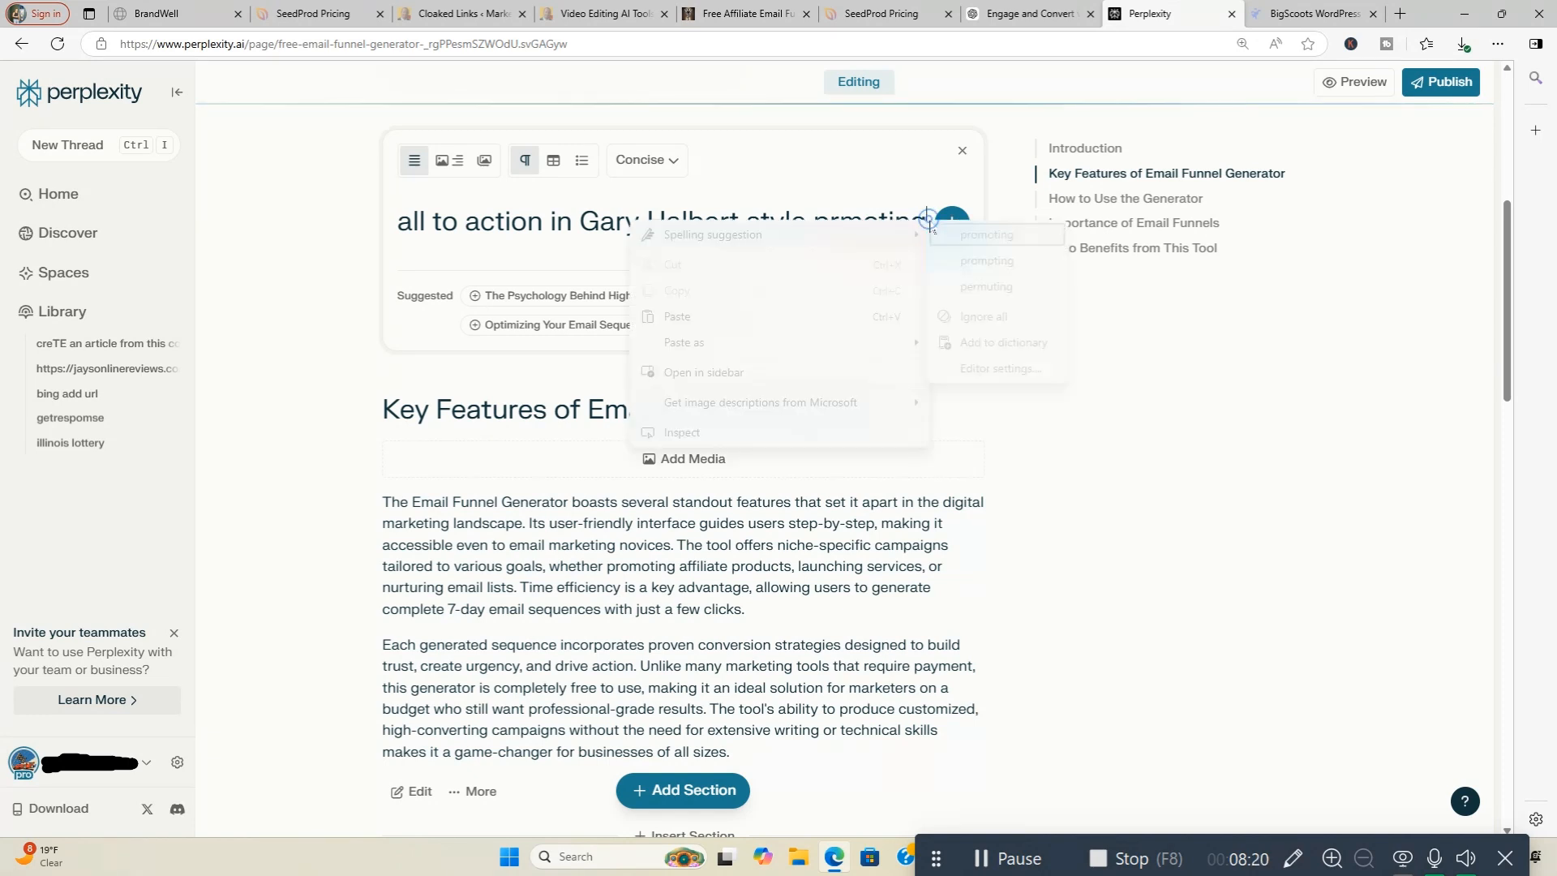
left_click(851, 318)
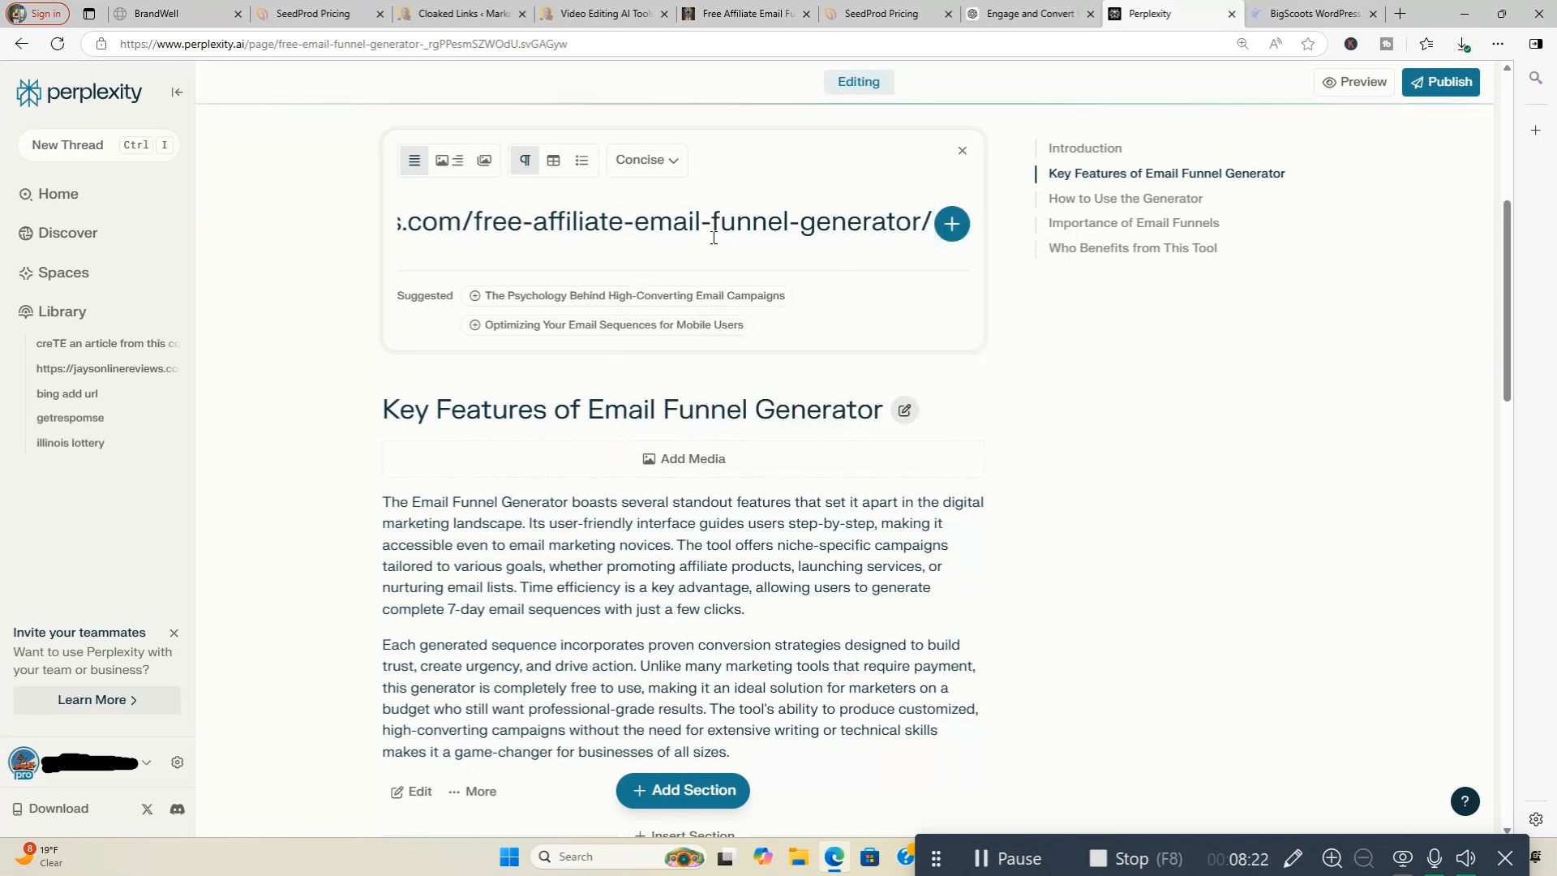
- Correct the section prompt to read "promoting" with a space before the URL, and submit it
left_click_drag(600, 231, 371, 236)
left_click(619, 222)
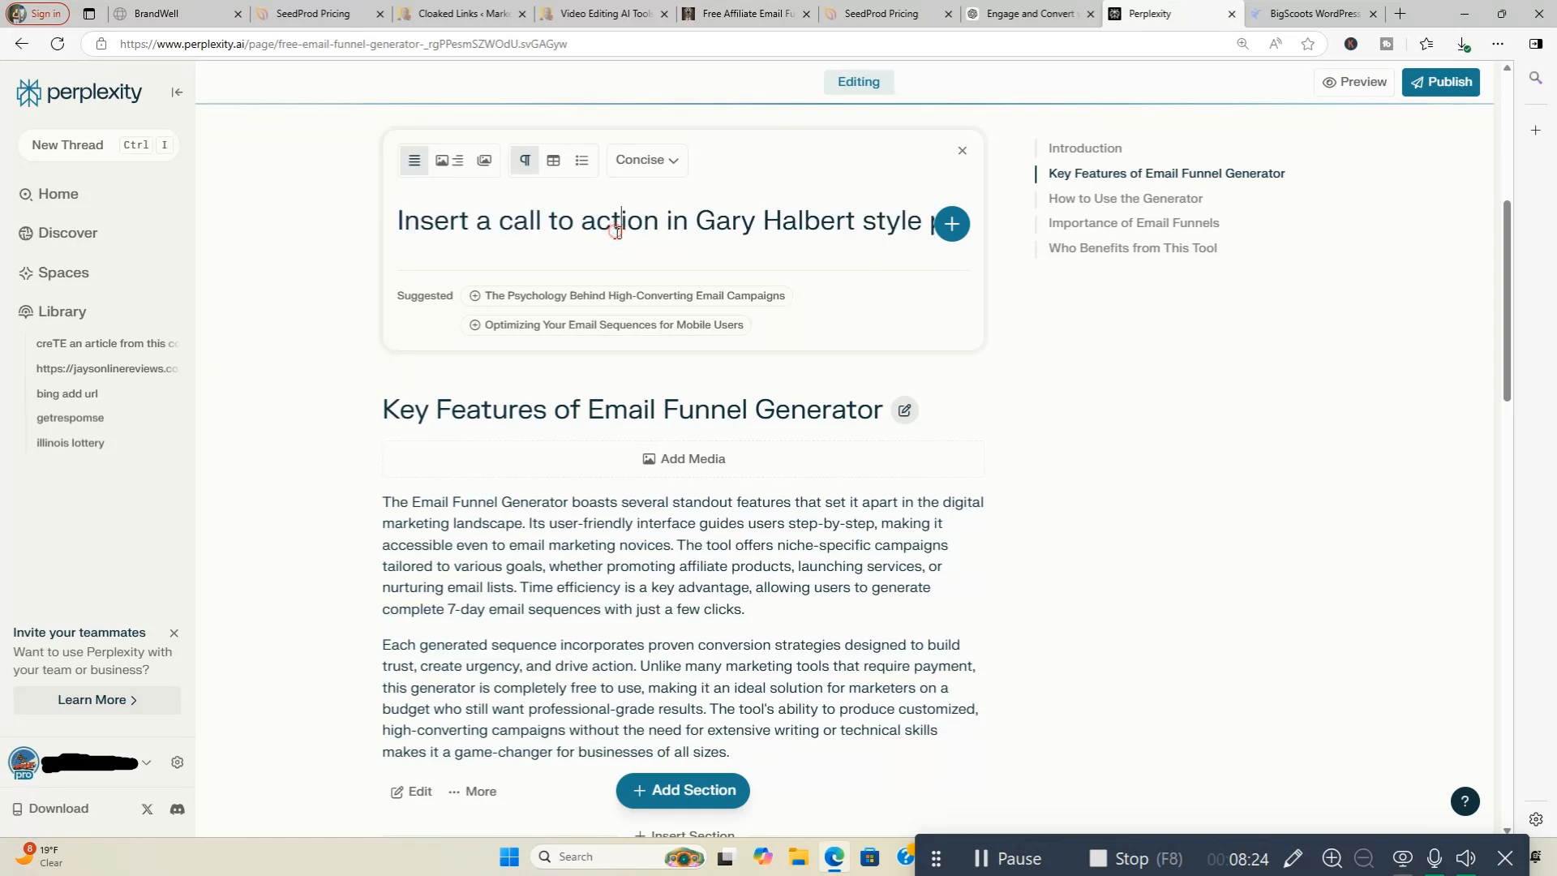
key("Right")
key("Right")
key("Right")
key("Right")
key("Right")
key("Right")
key("Right")
key("Right")
key("Right")
key("Right")
key("Right")
key("Right")
key("Right")
key("Right")
key("Right")
key("Right")
key("Right")
key("Right")
key("Right")
key("Right")
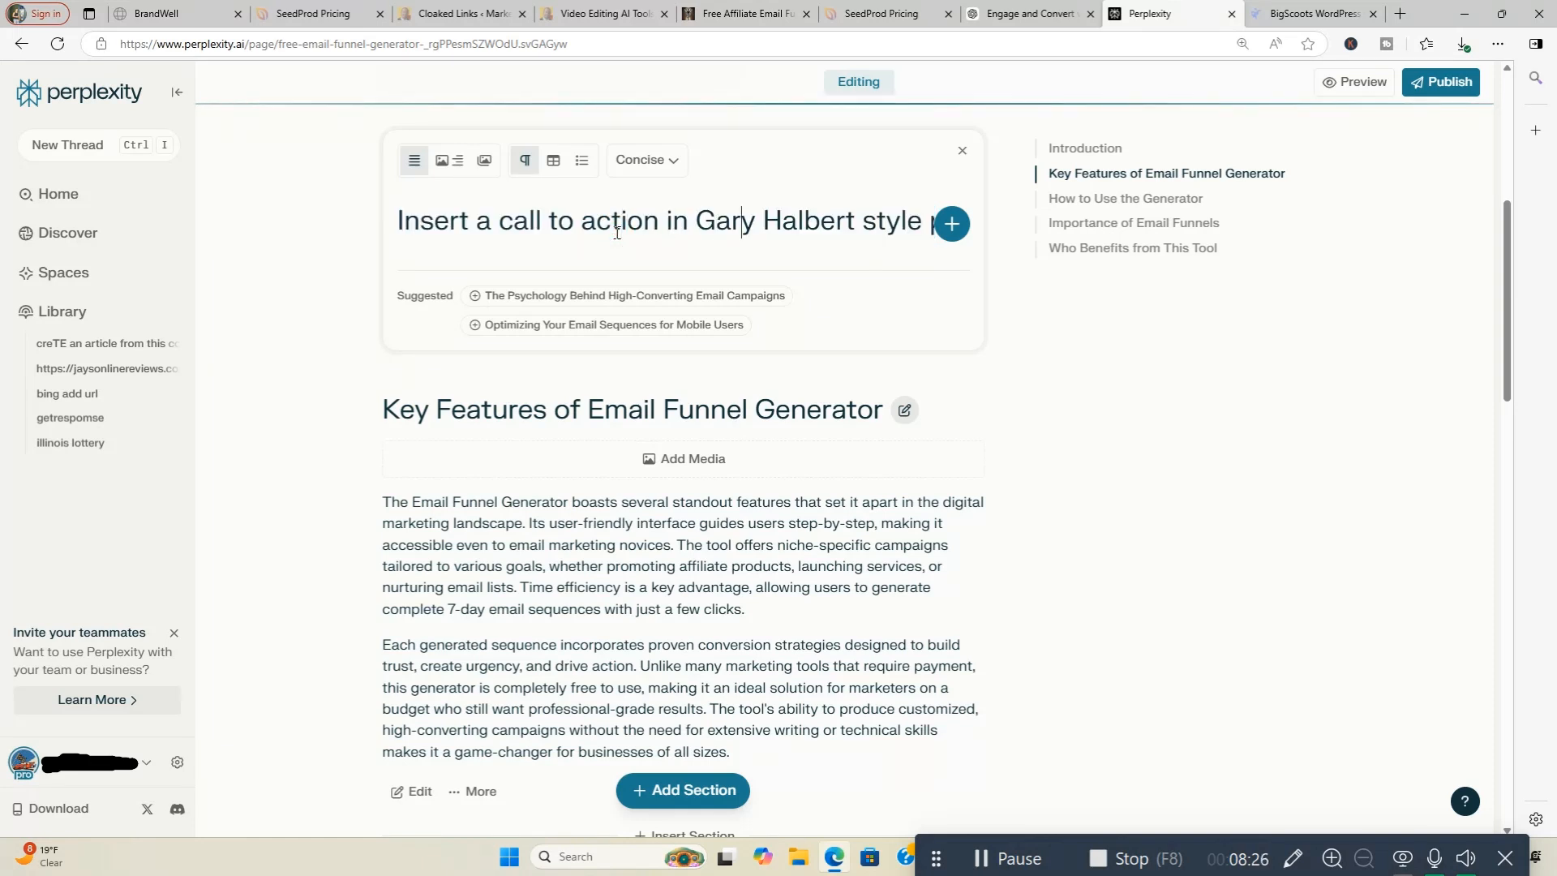
key("Right")
key("Right")
key("Right")
key("Right")
key("Right")
key("Right")
key("Right")
key("Right")
key("Right")
key("Right")
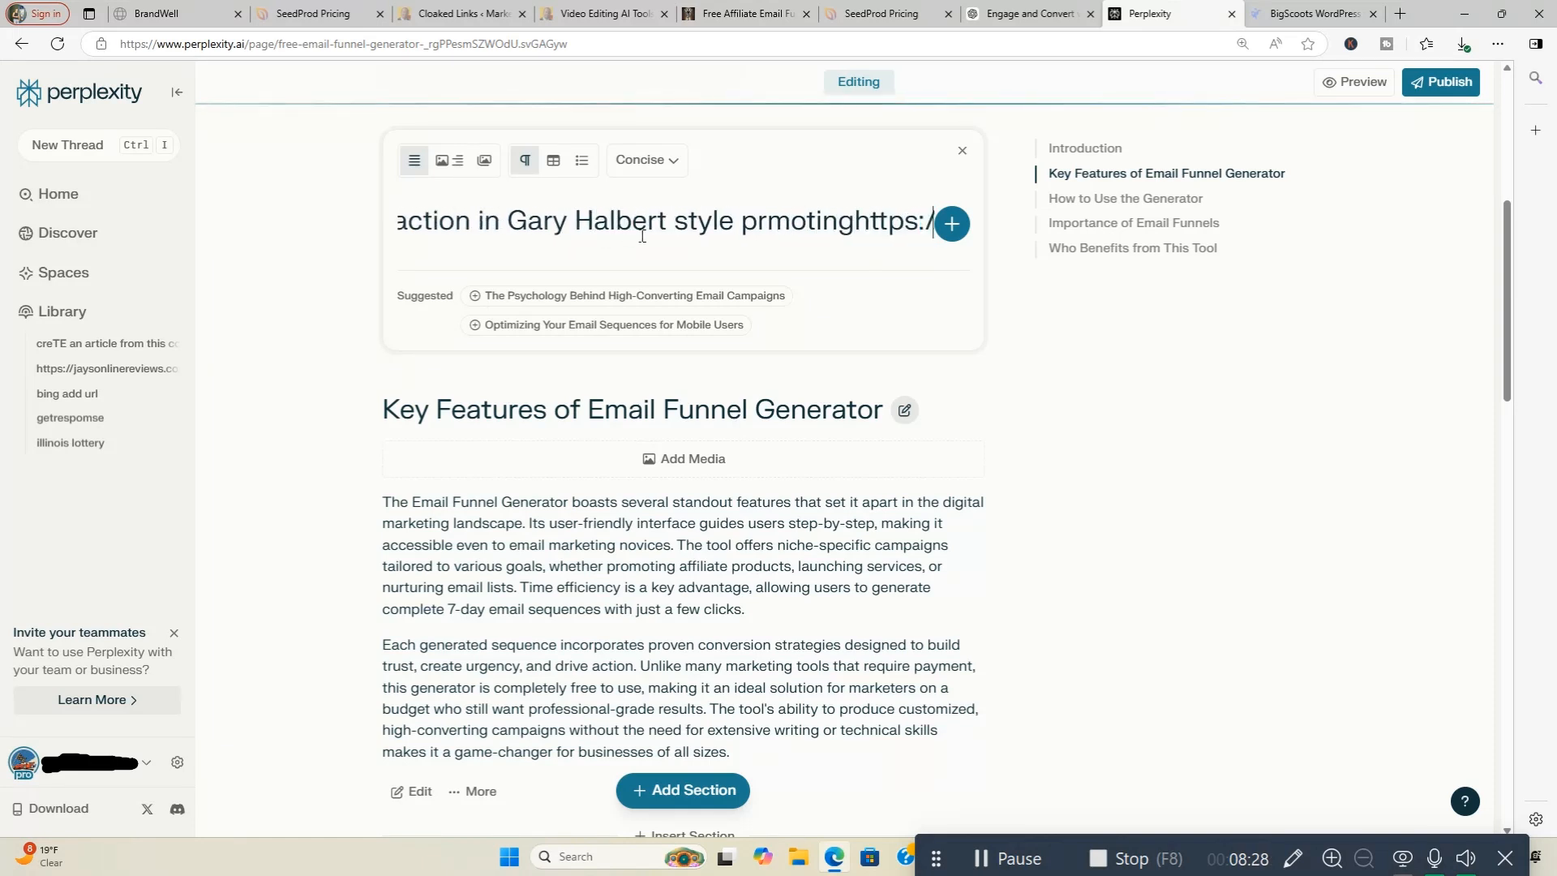
left_click(755, 219)
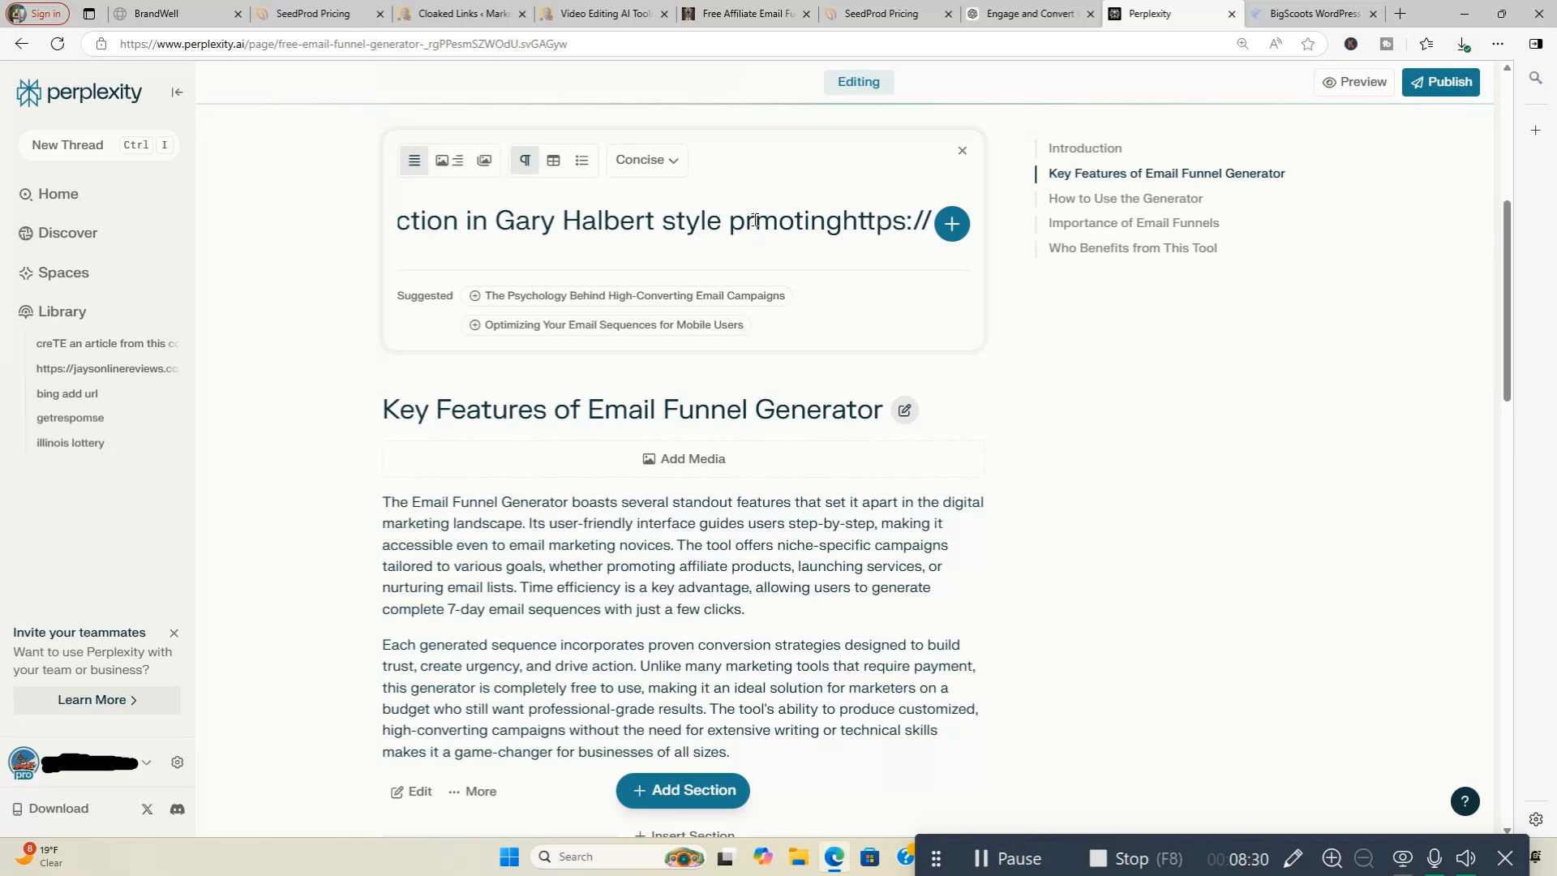
type("o")
key("Right")
key("Right")
key("Right")
key("Right")
key("Right")
key("Right")
key("Right")
key("Right")
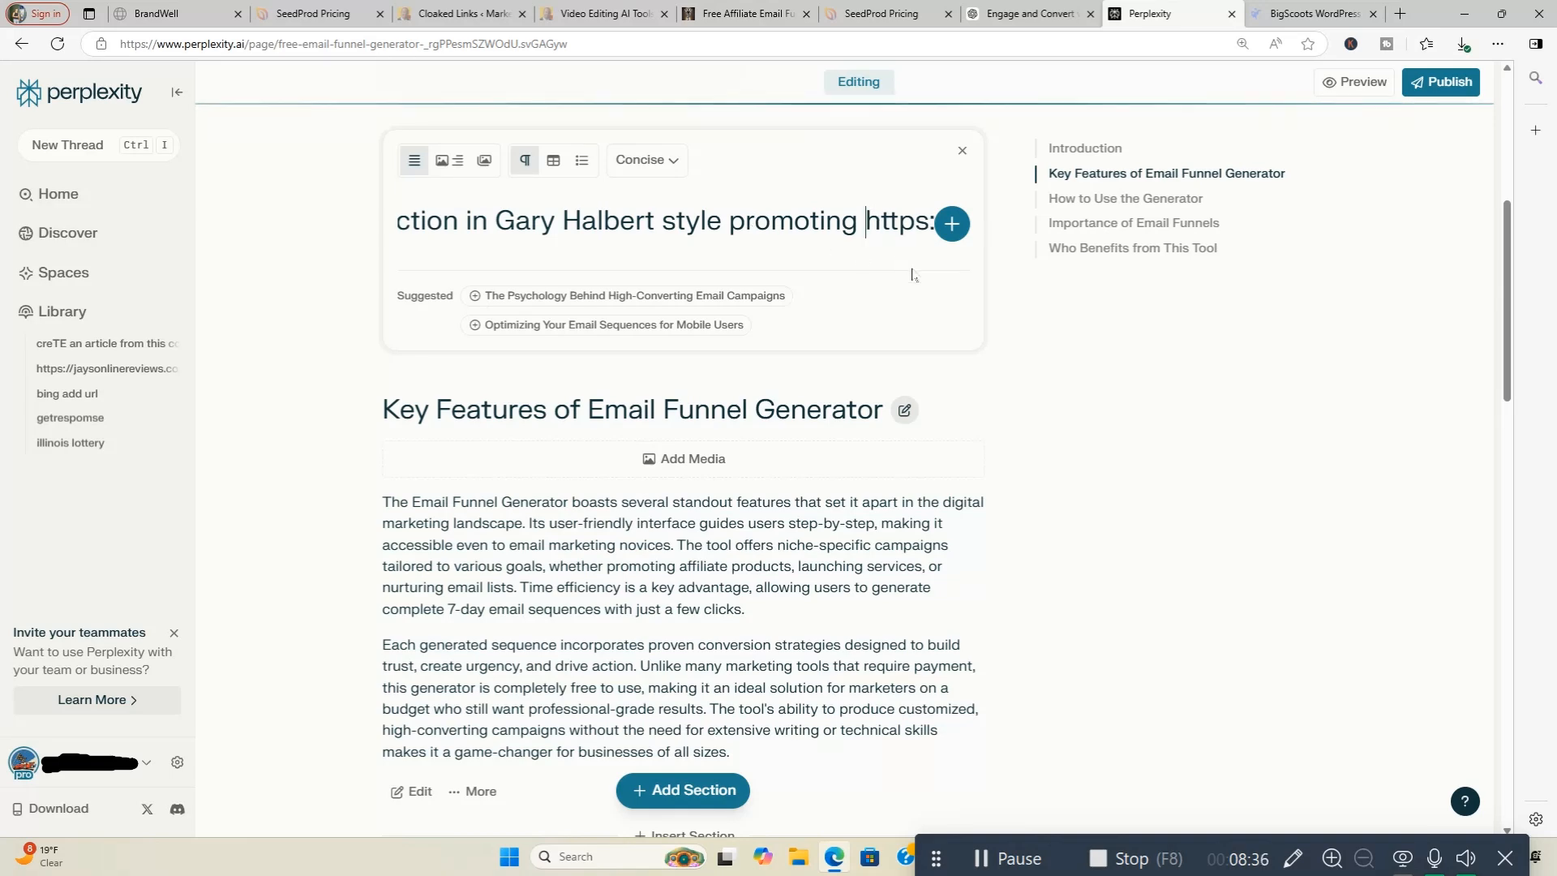
key("Return")
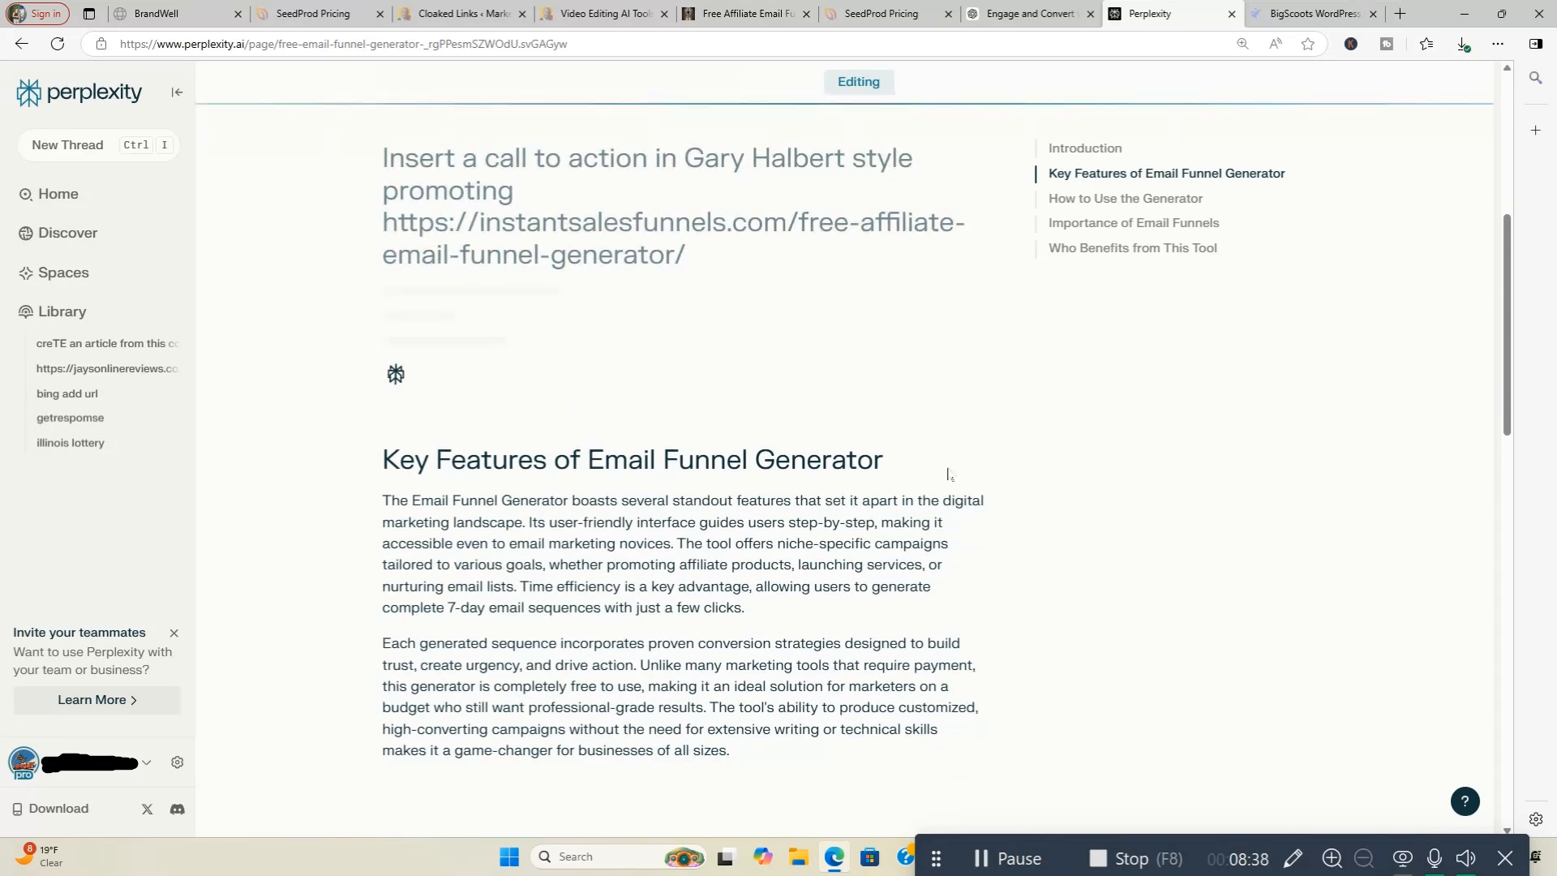
- Examine the generated call-to-action section with its landing page link and the editing options for the introduction
scroll(945, 470, "up", 2)
scroll(919, 458, "up", 3)
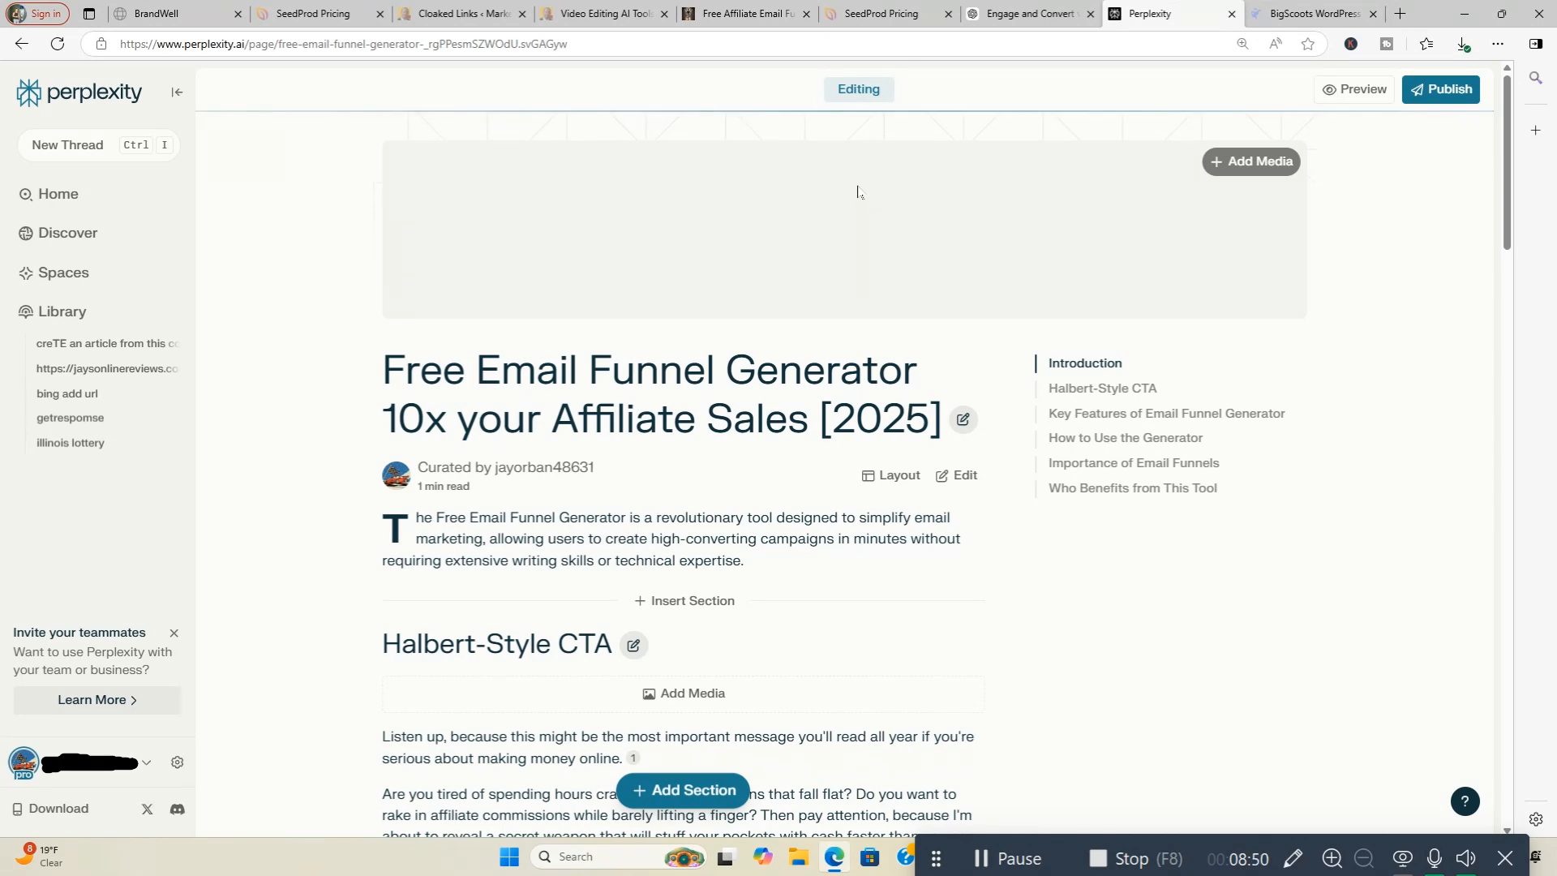
scroll(876, 205, "down", 2)
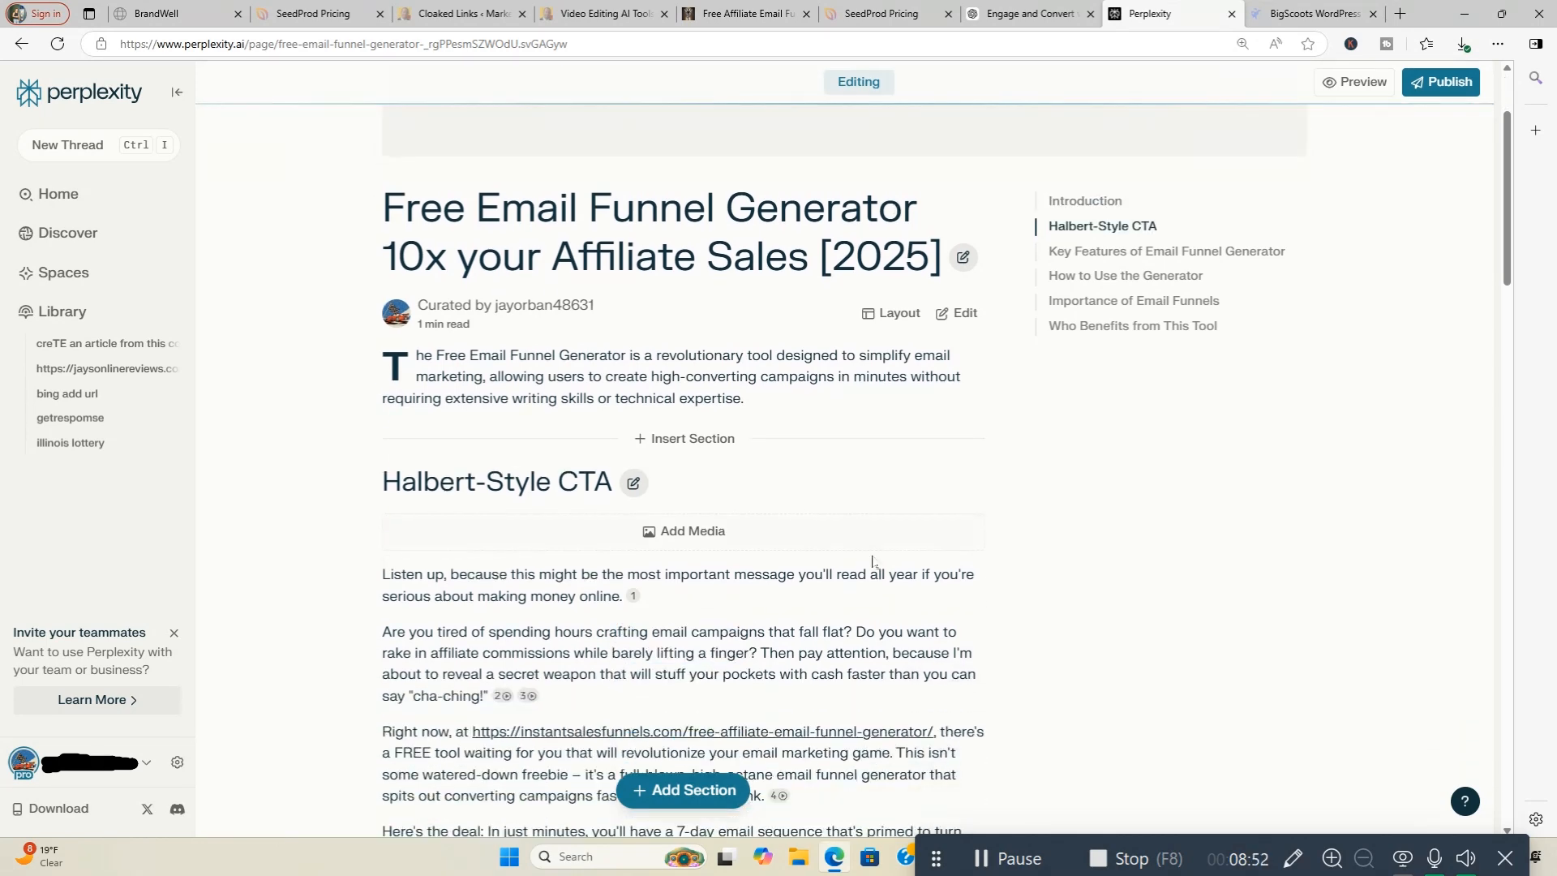
scroll(873, 559, "down", 2)
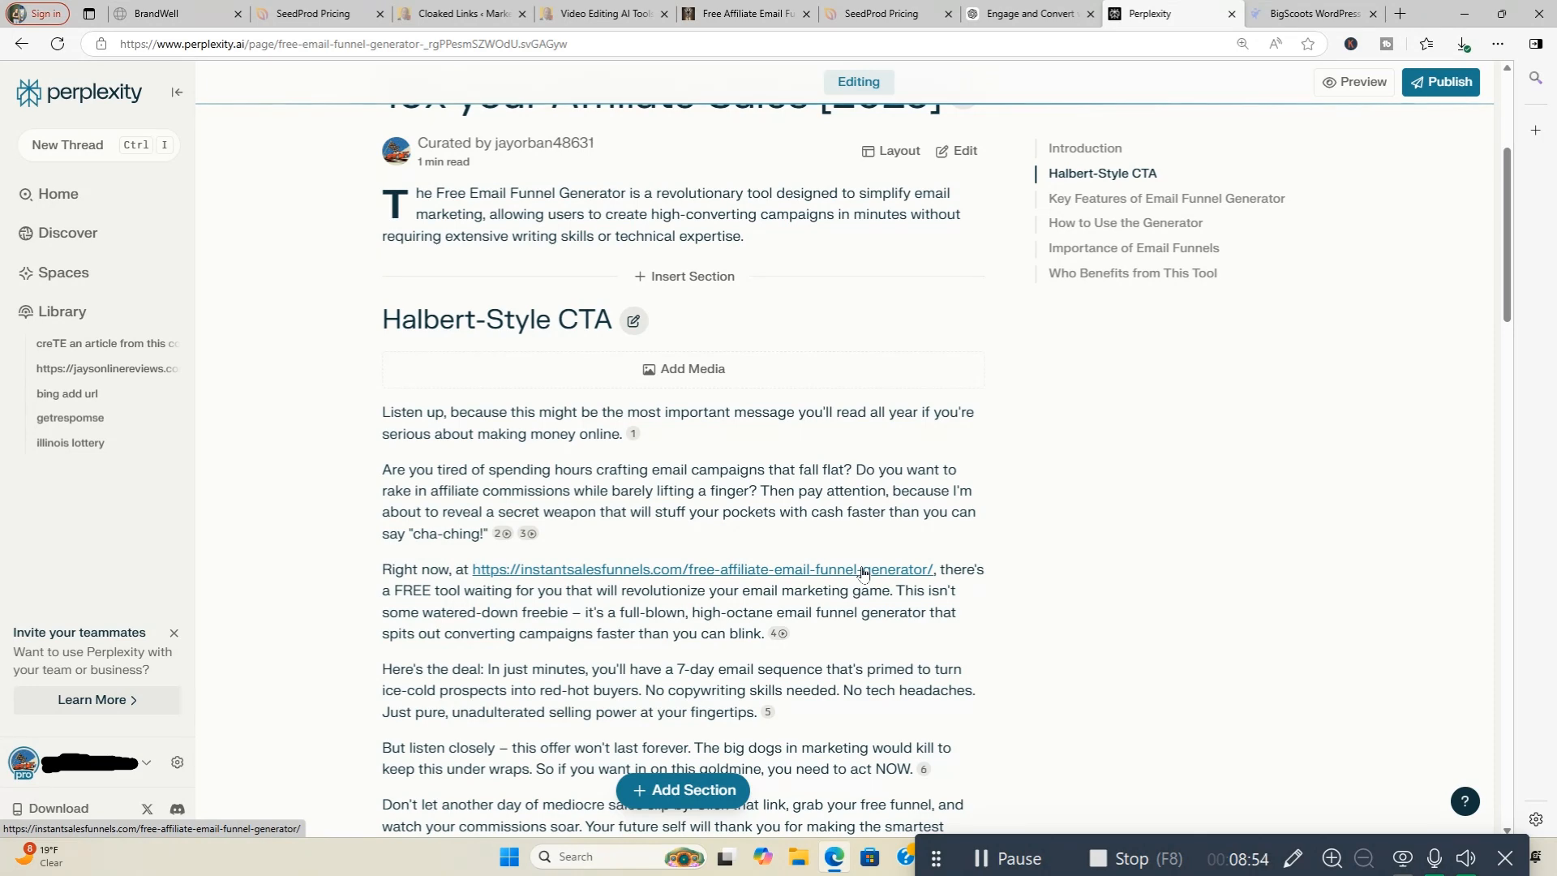
scroll(864, 574, "up", 3)
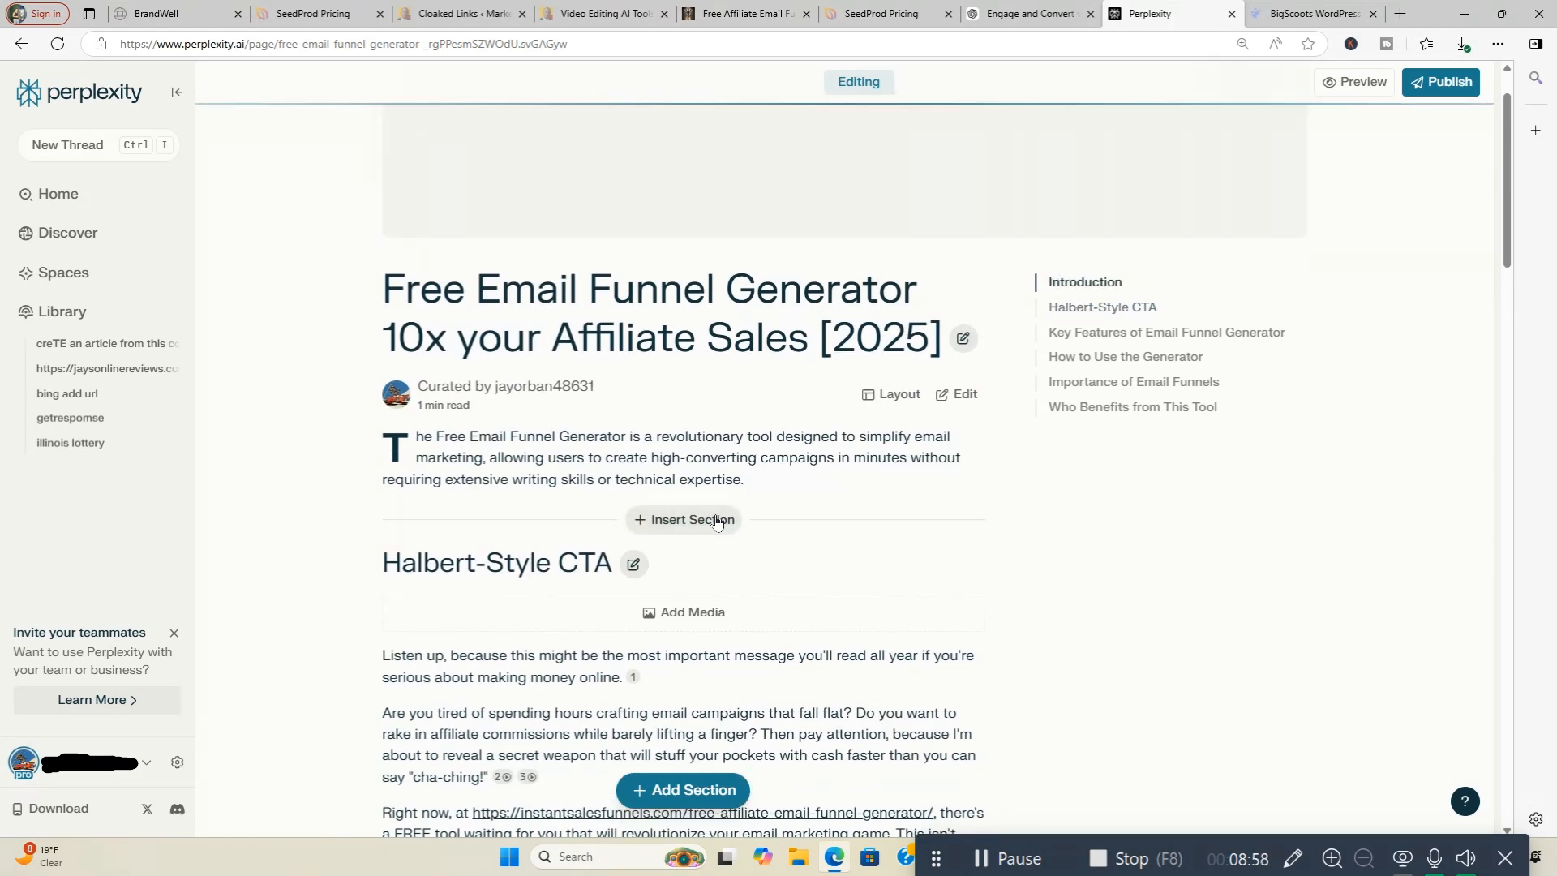
left_click(959, 396)
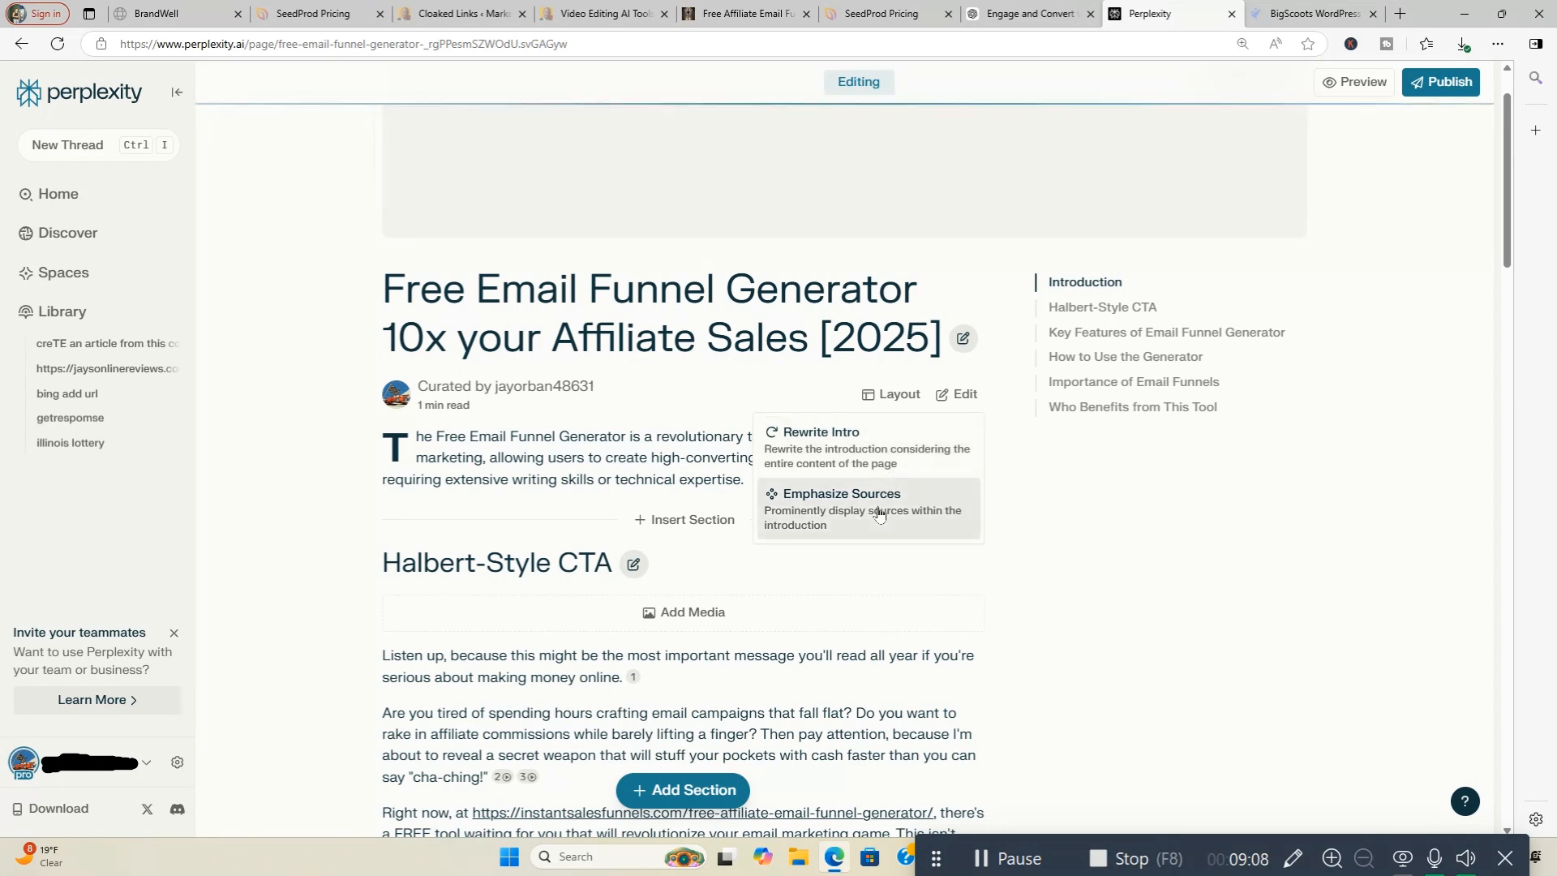
left_click(1132, 554)
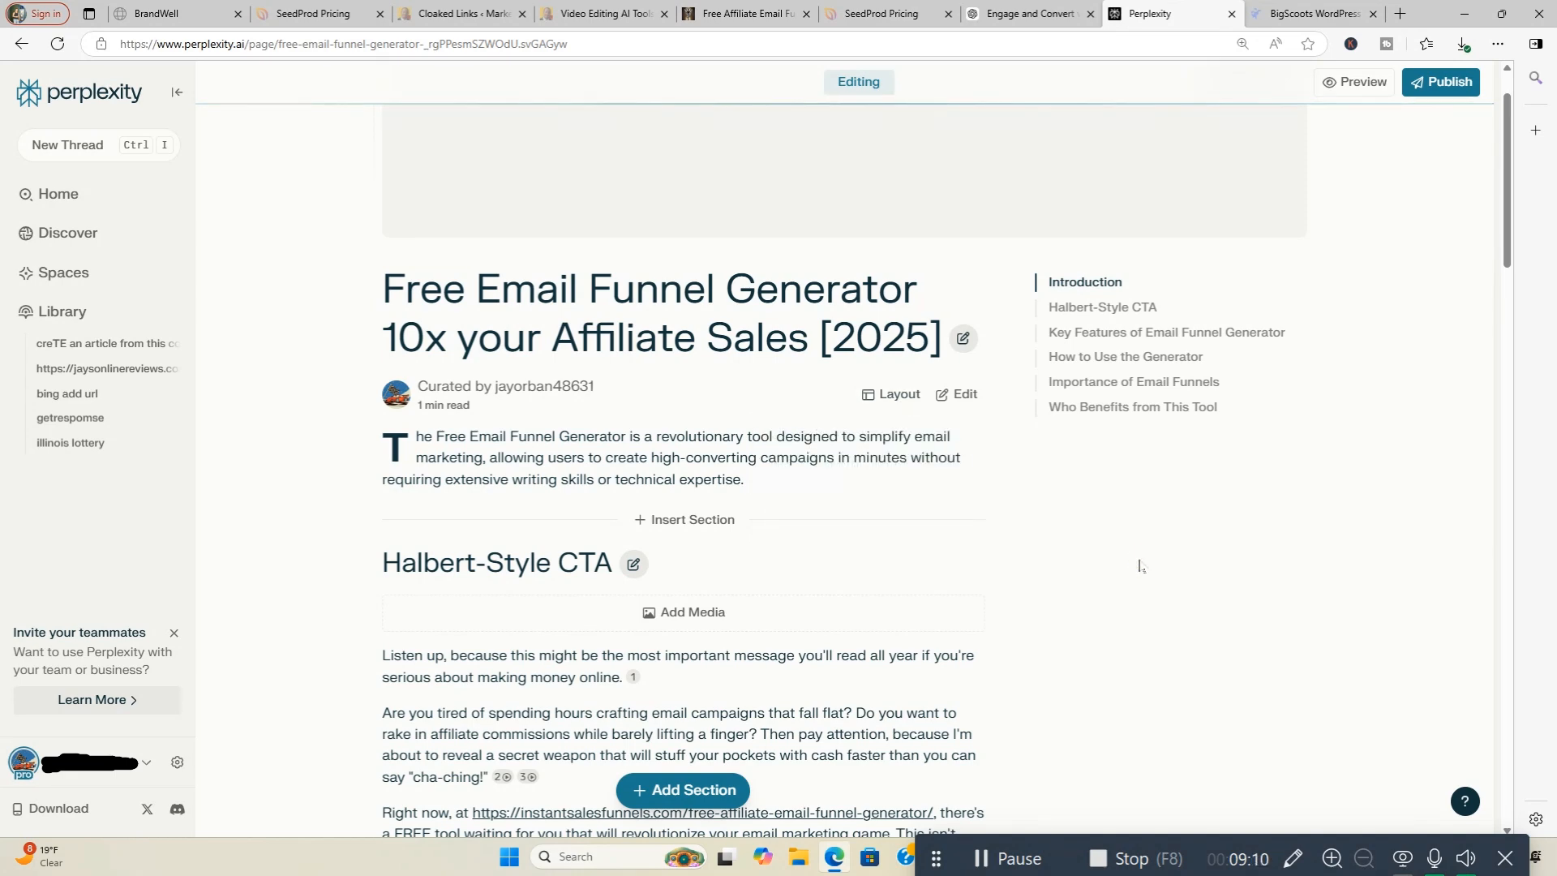
- Retitle the Halbert-Style CTA section as "Free Email Funnel Generator Here!" without rewriting its text
scroll(1135, 560, "down", 3)
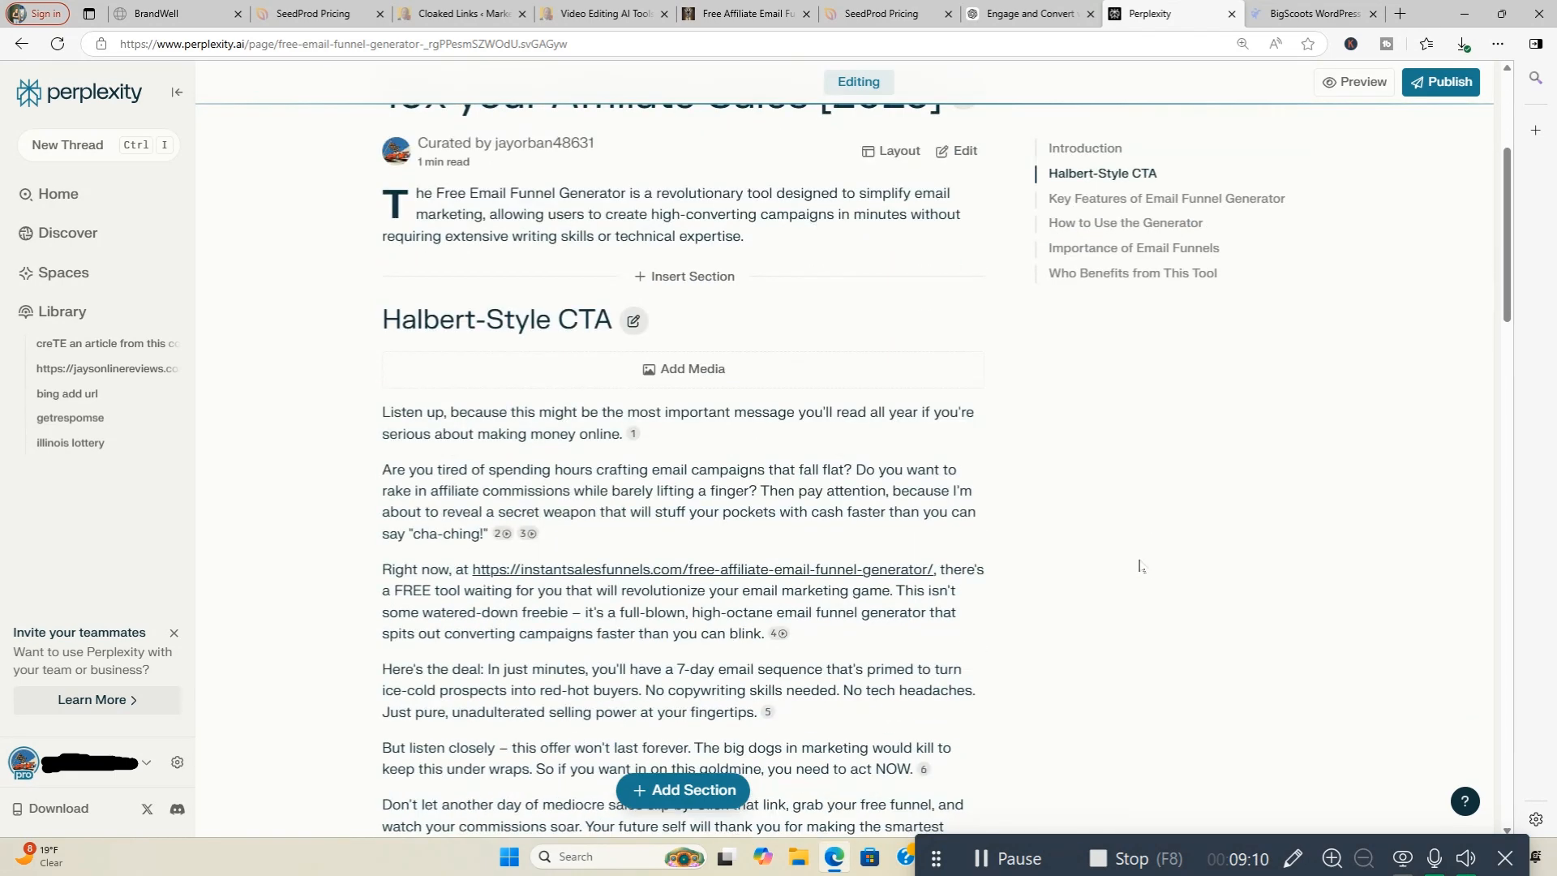
left_click(641, 328)
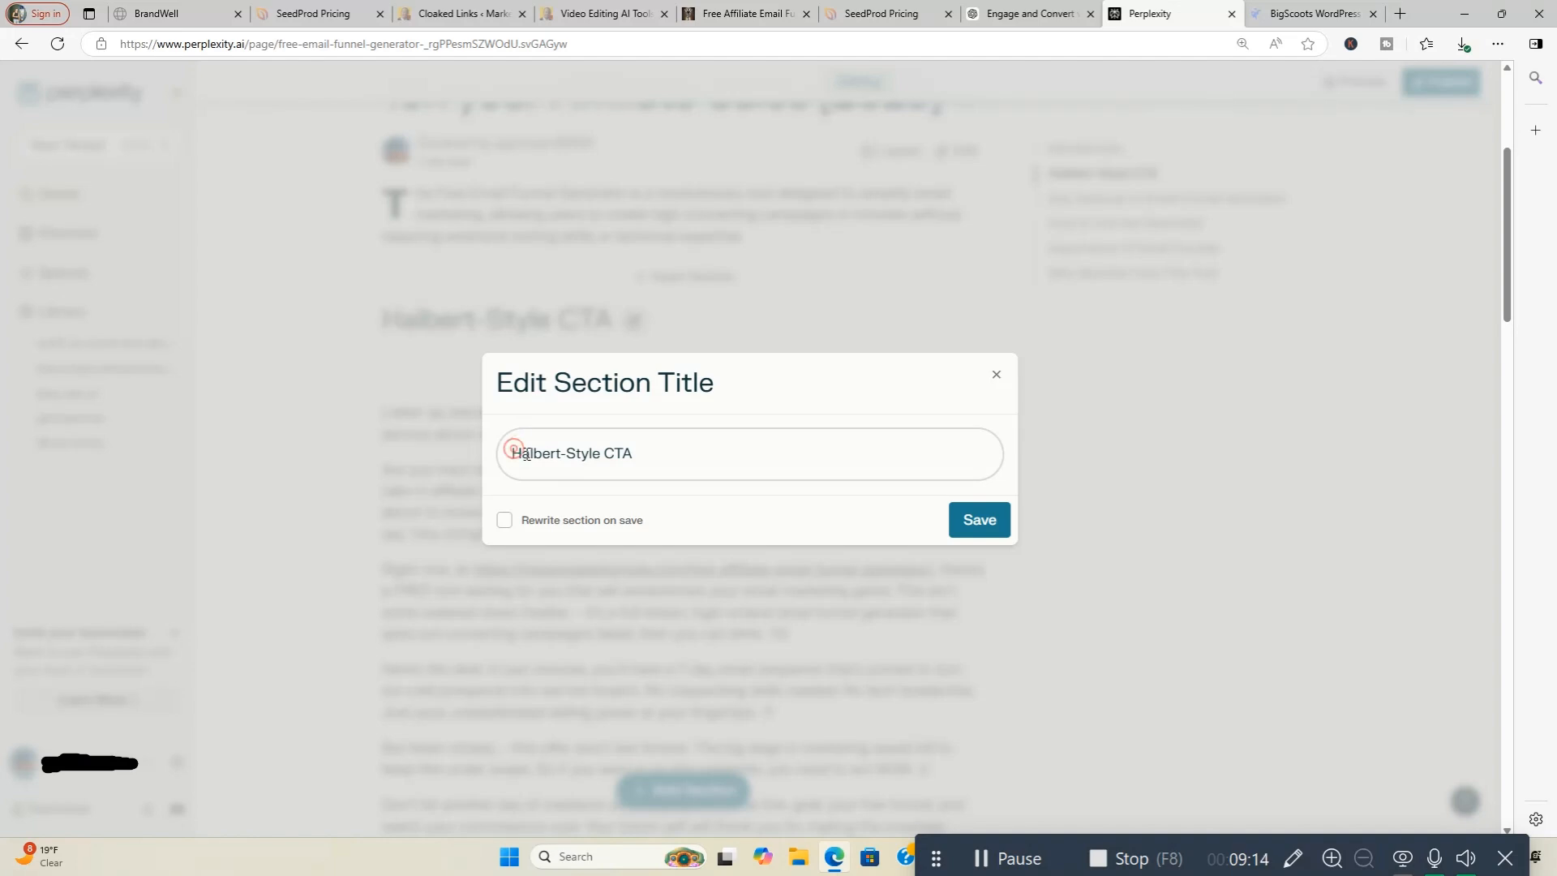
left_click_drag(515, 452, 706, 478)
key("BackSpace")
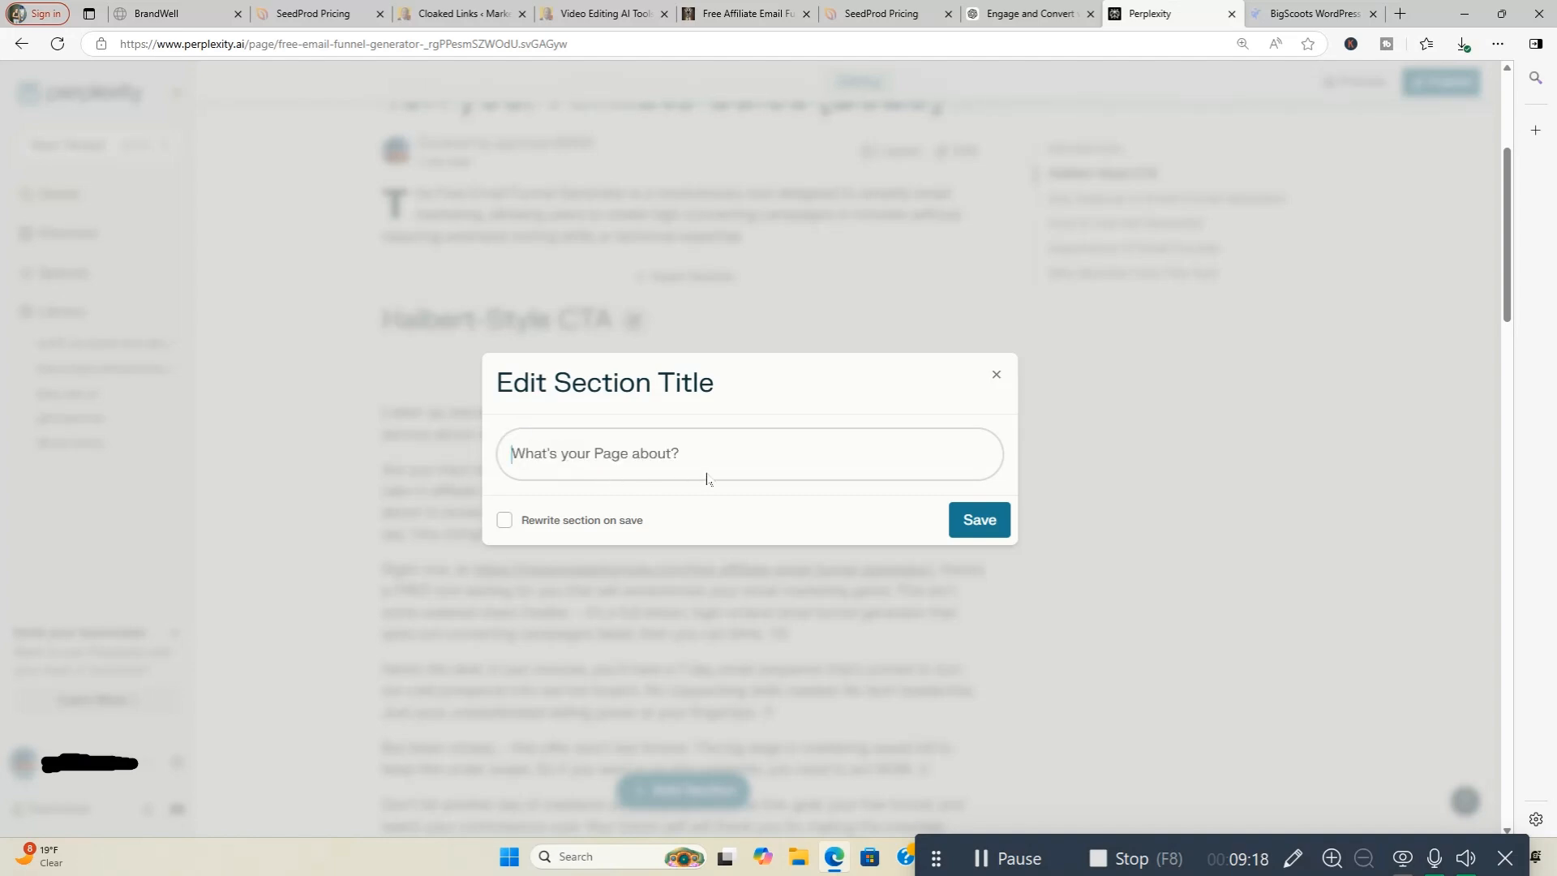
type("Free E")
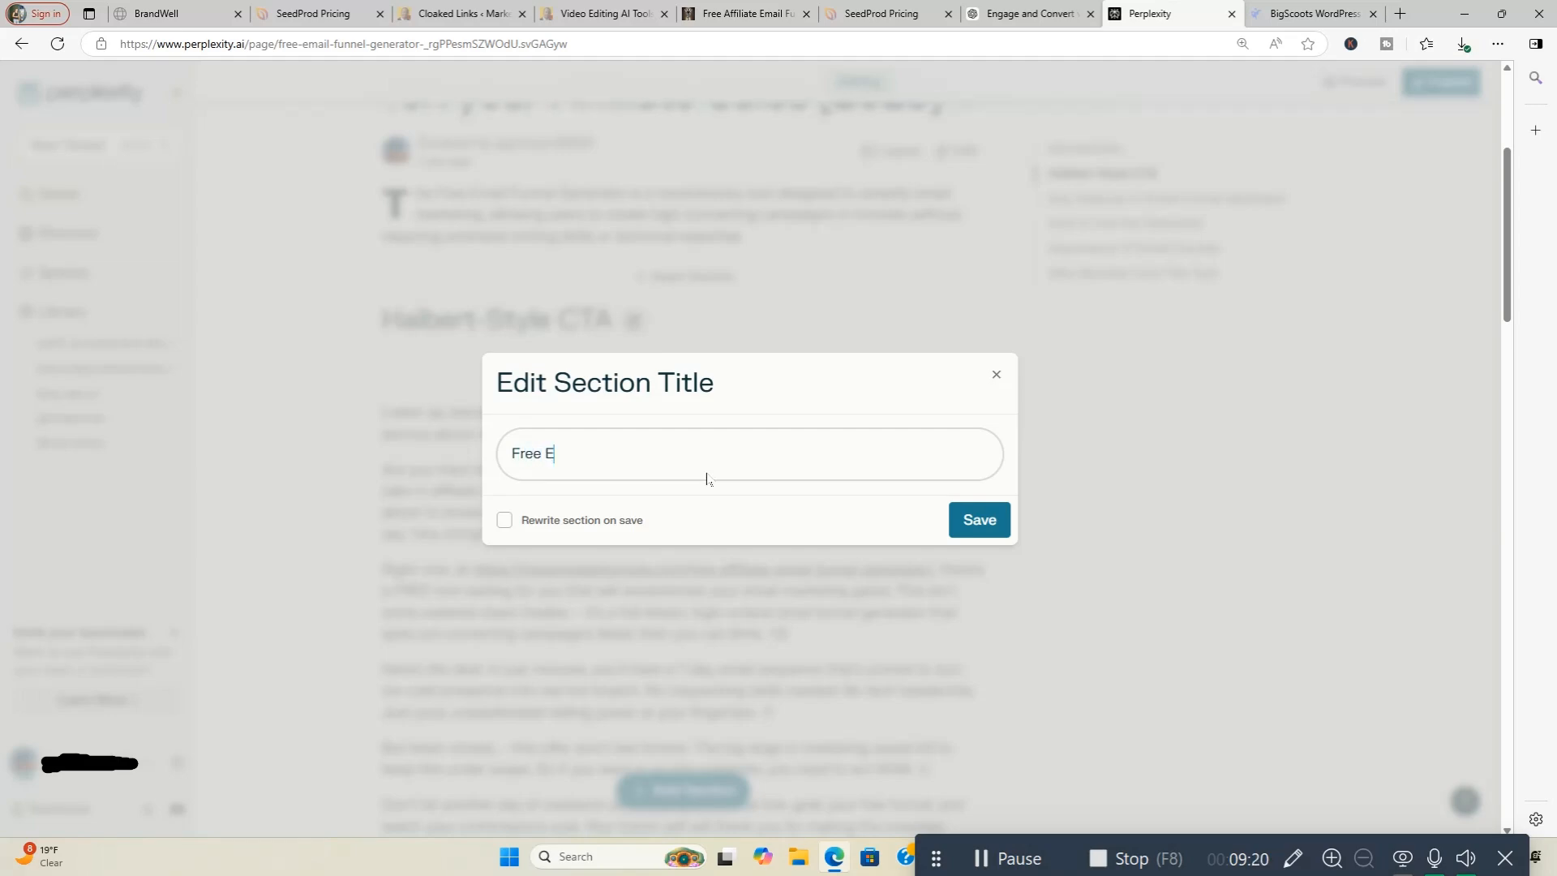
type("mail Funnel Generator Here!")
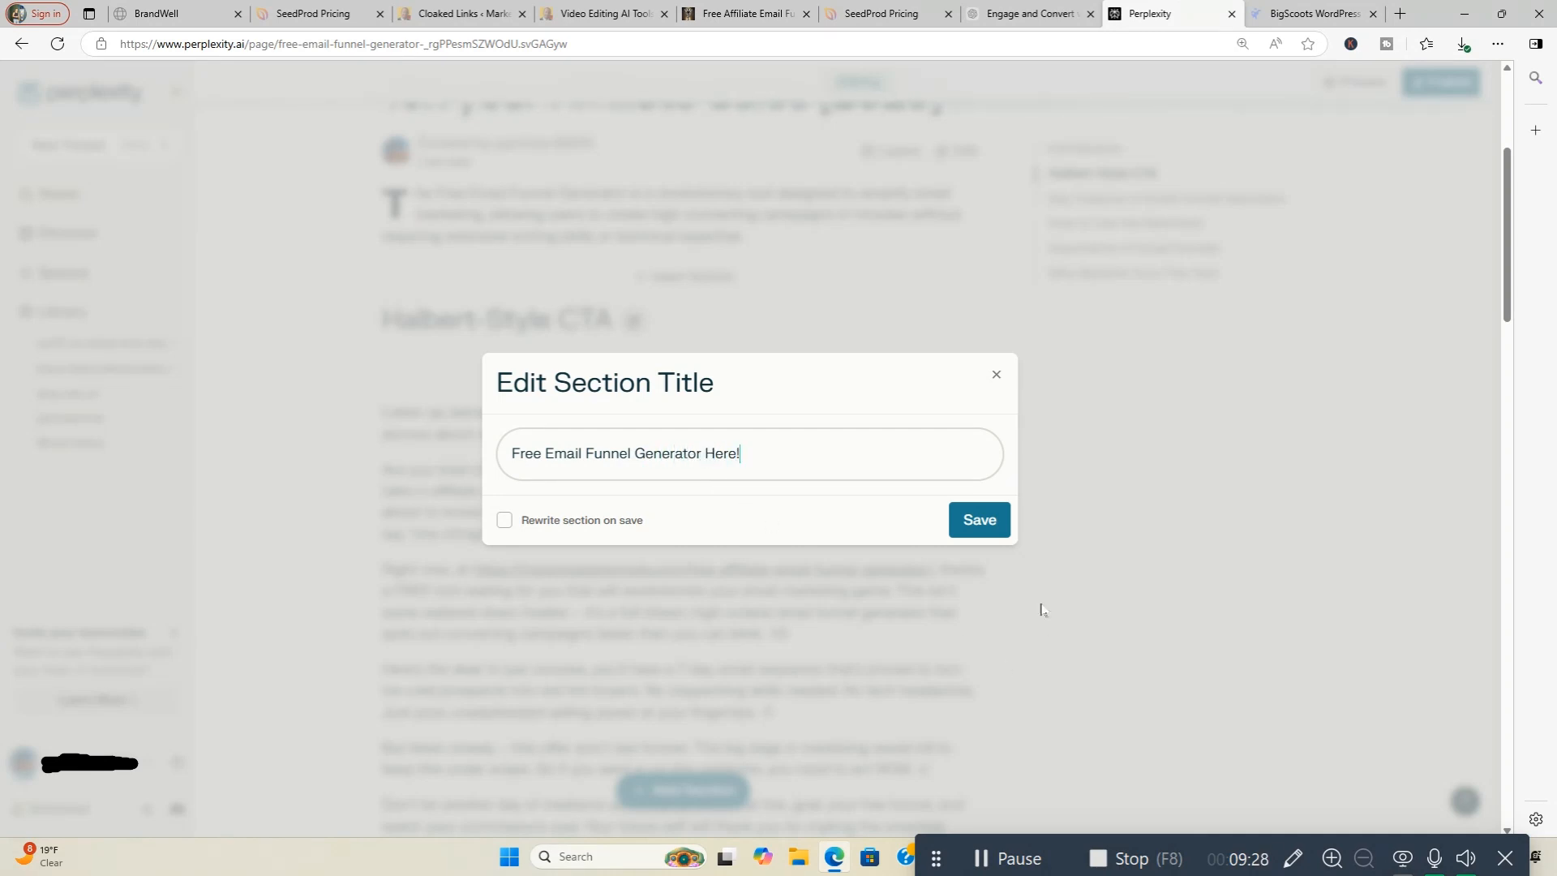
left_click(980, 520)
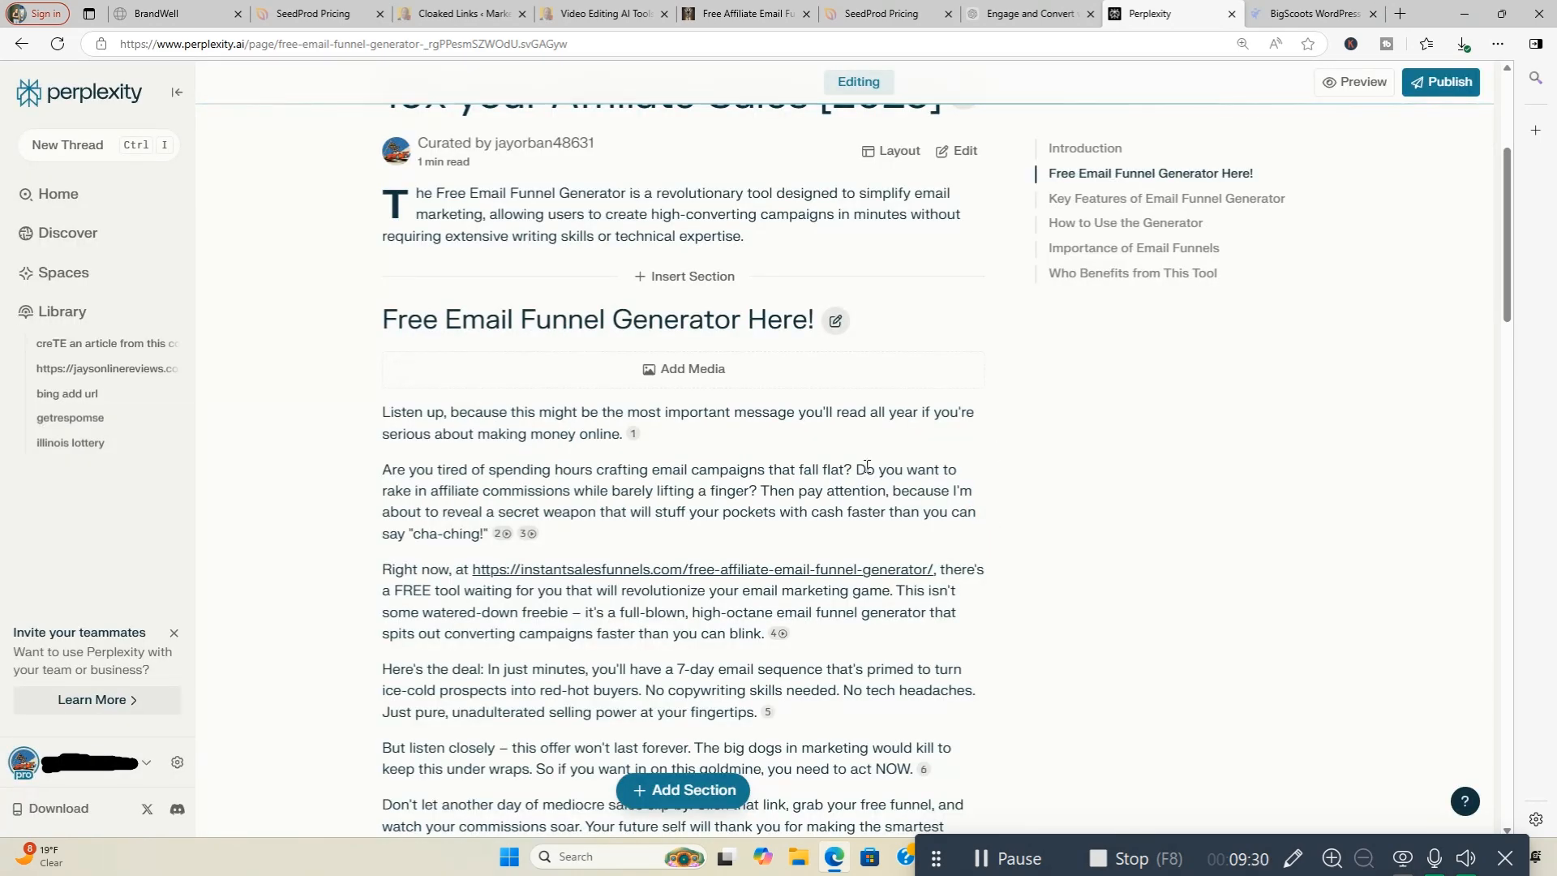
- Add automatically found media to the "Free Email Funnel Generator Here!" section and check it above the call-to-action text
left_click(716, 370)
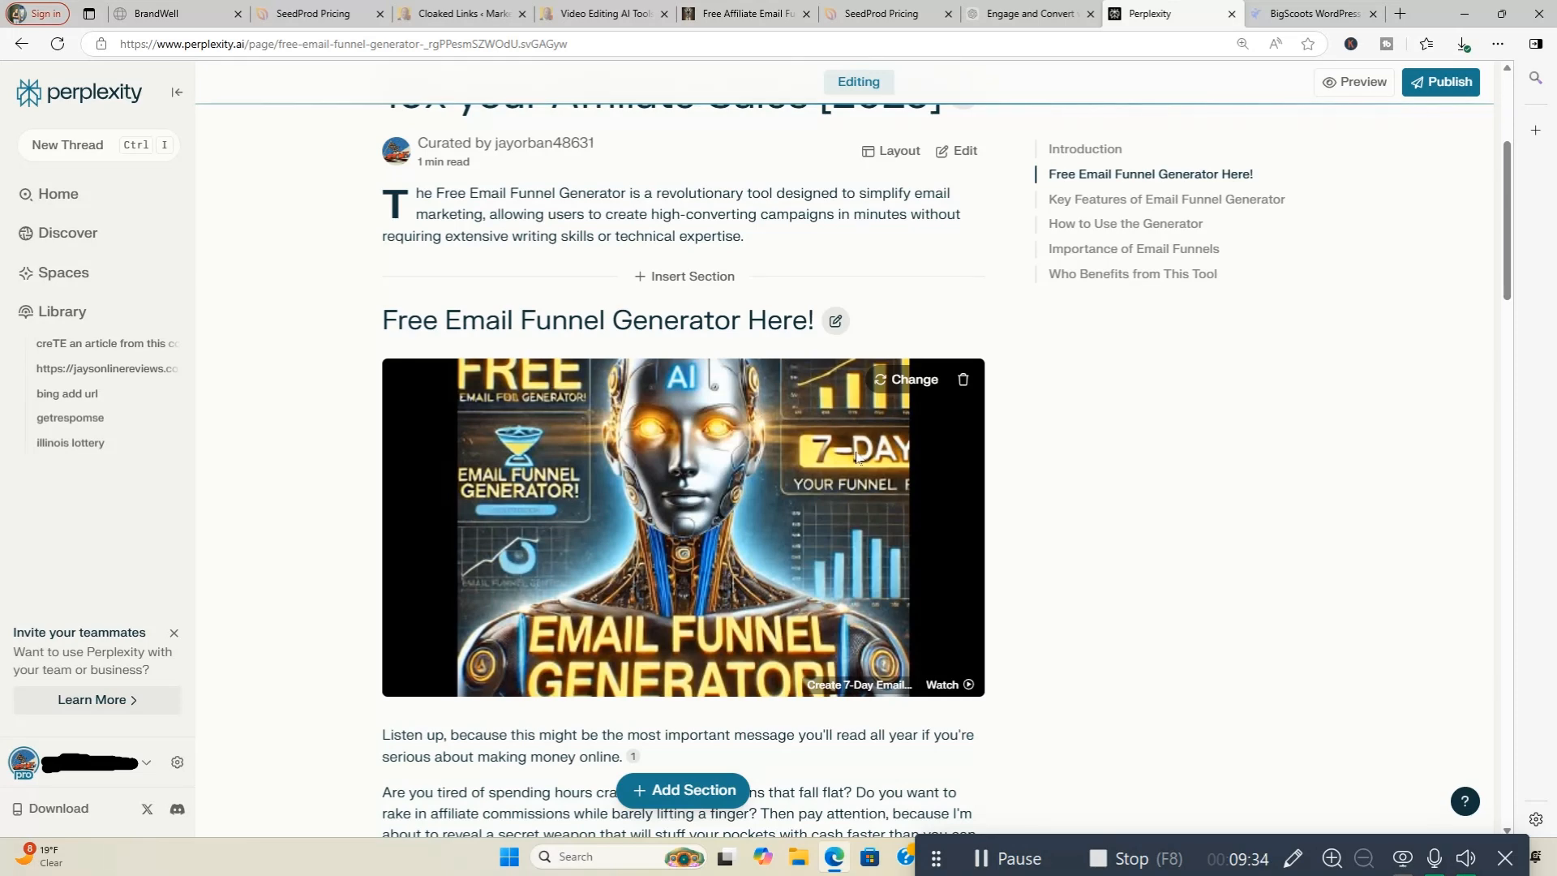
scroll(980, 637, "up", 2)
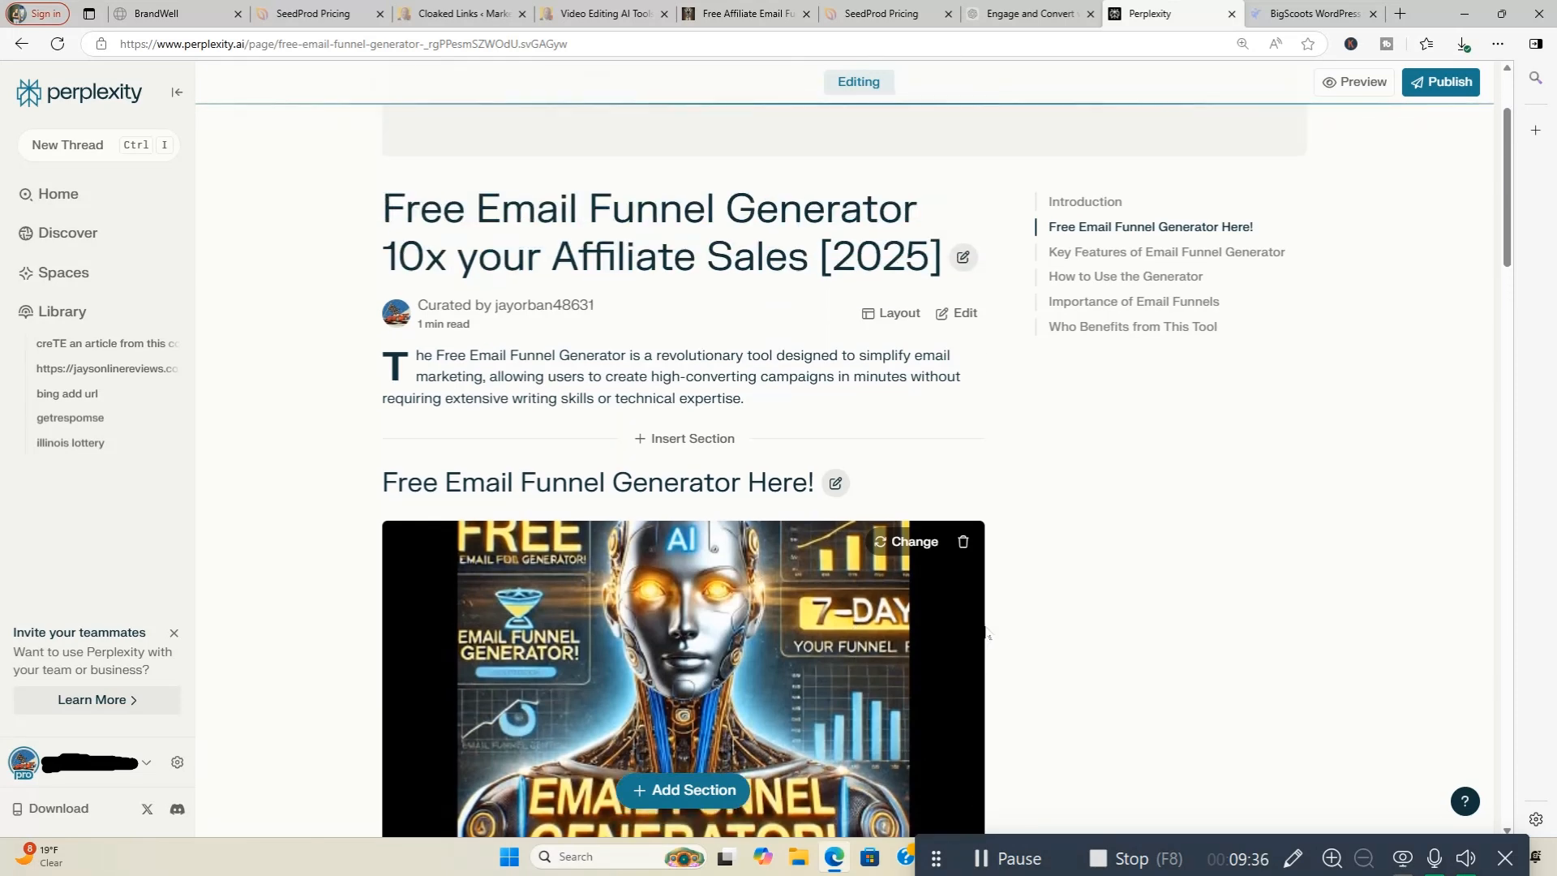
scroll(985, 633, "down", 4)
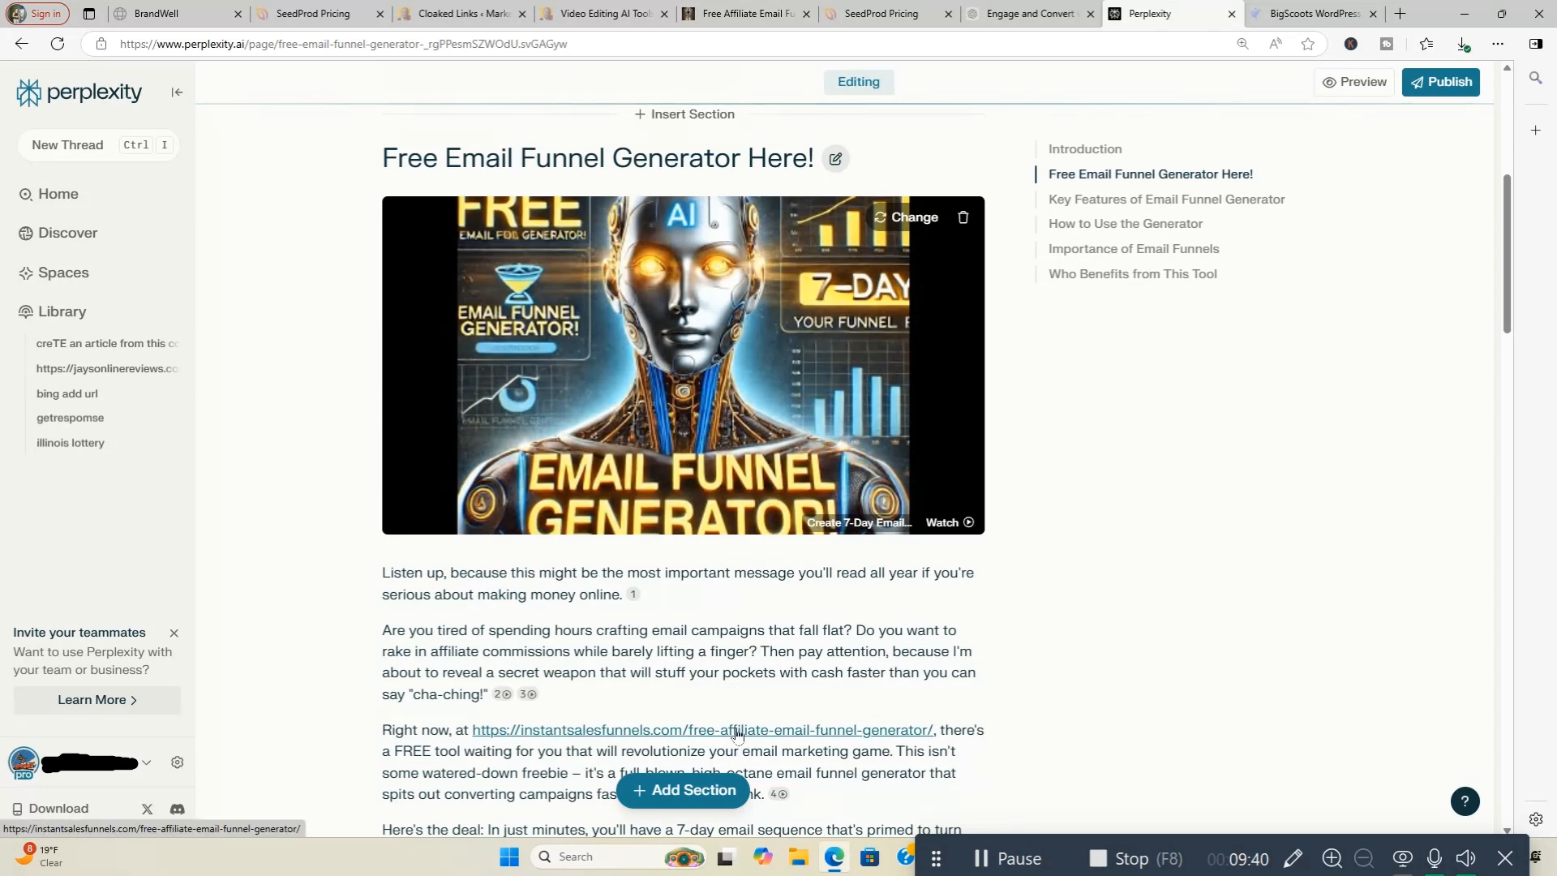
- Generate a Photograph-style image as the page's header media and return to the page editor
scroll(852, 702, "up", 5)
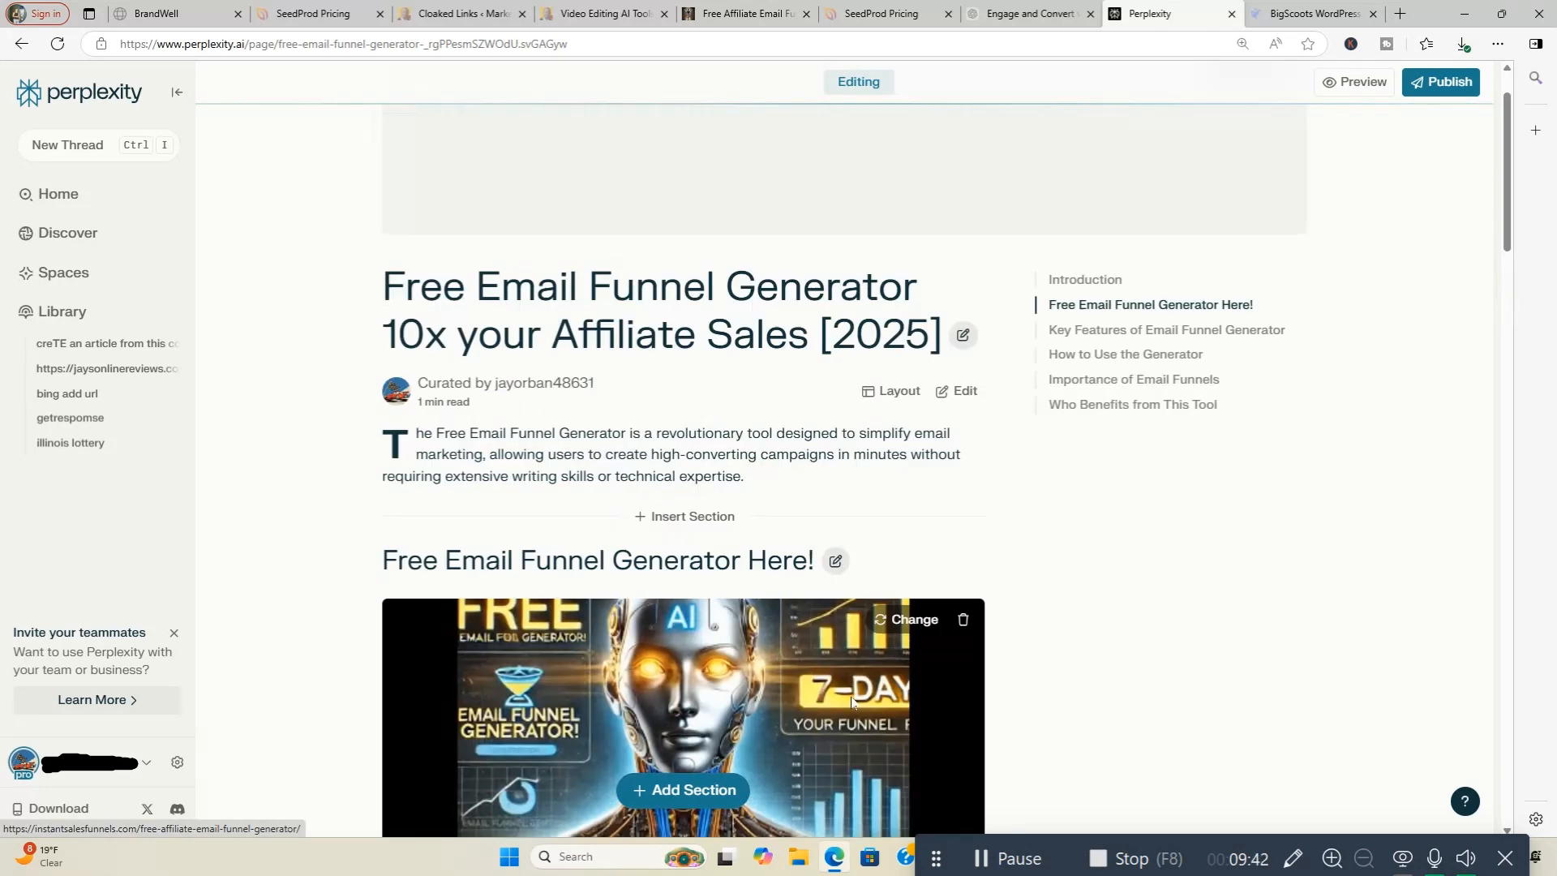
scroll(851, 702, "up", 1)
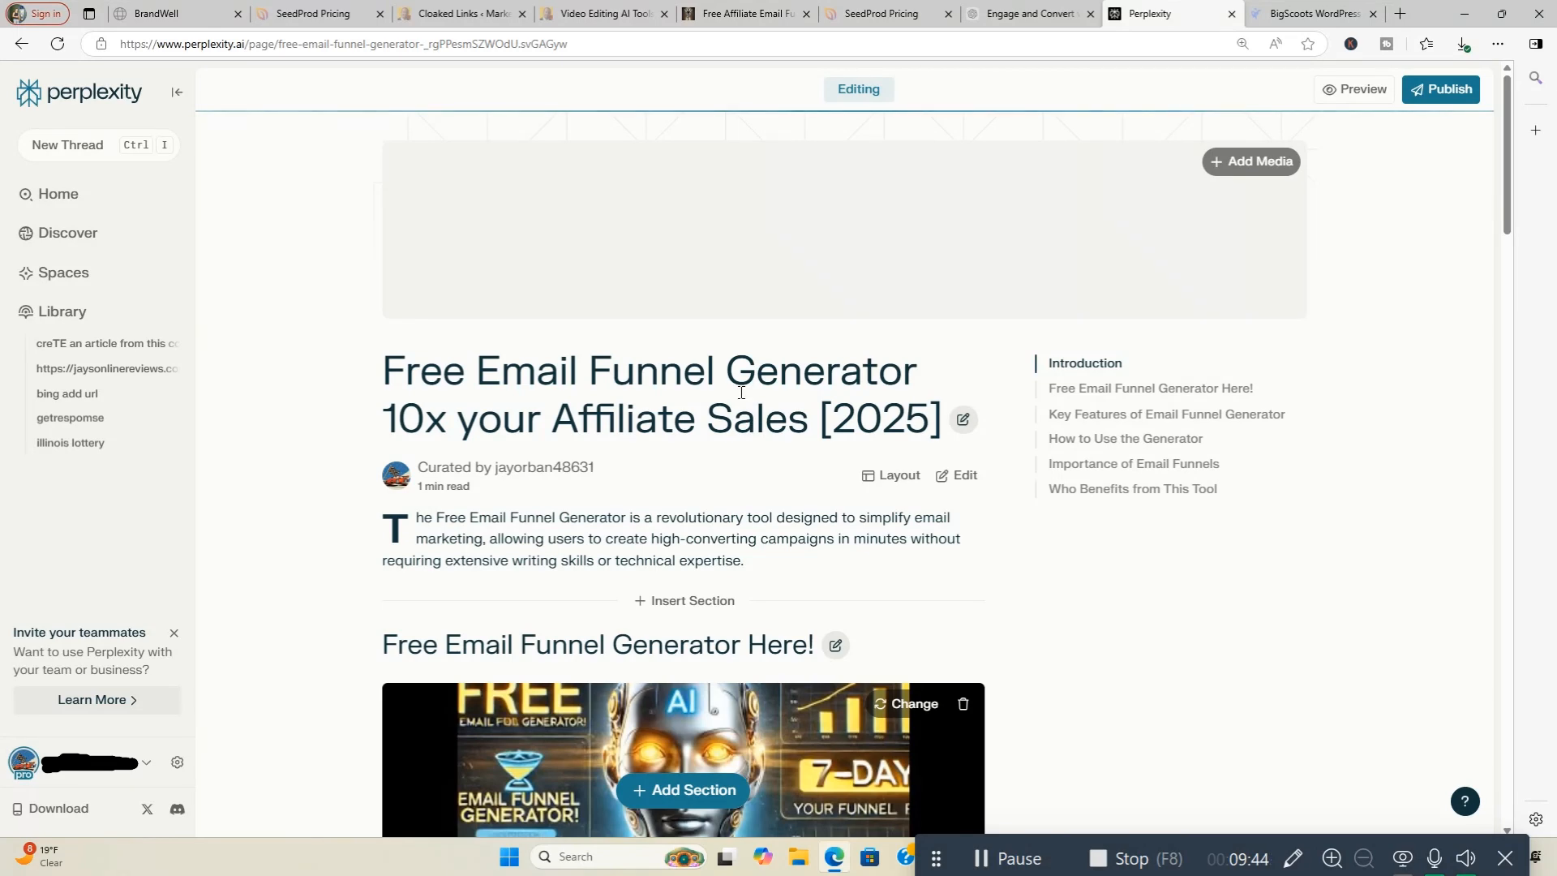
left_click(1241, 163)
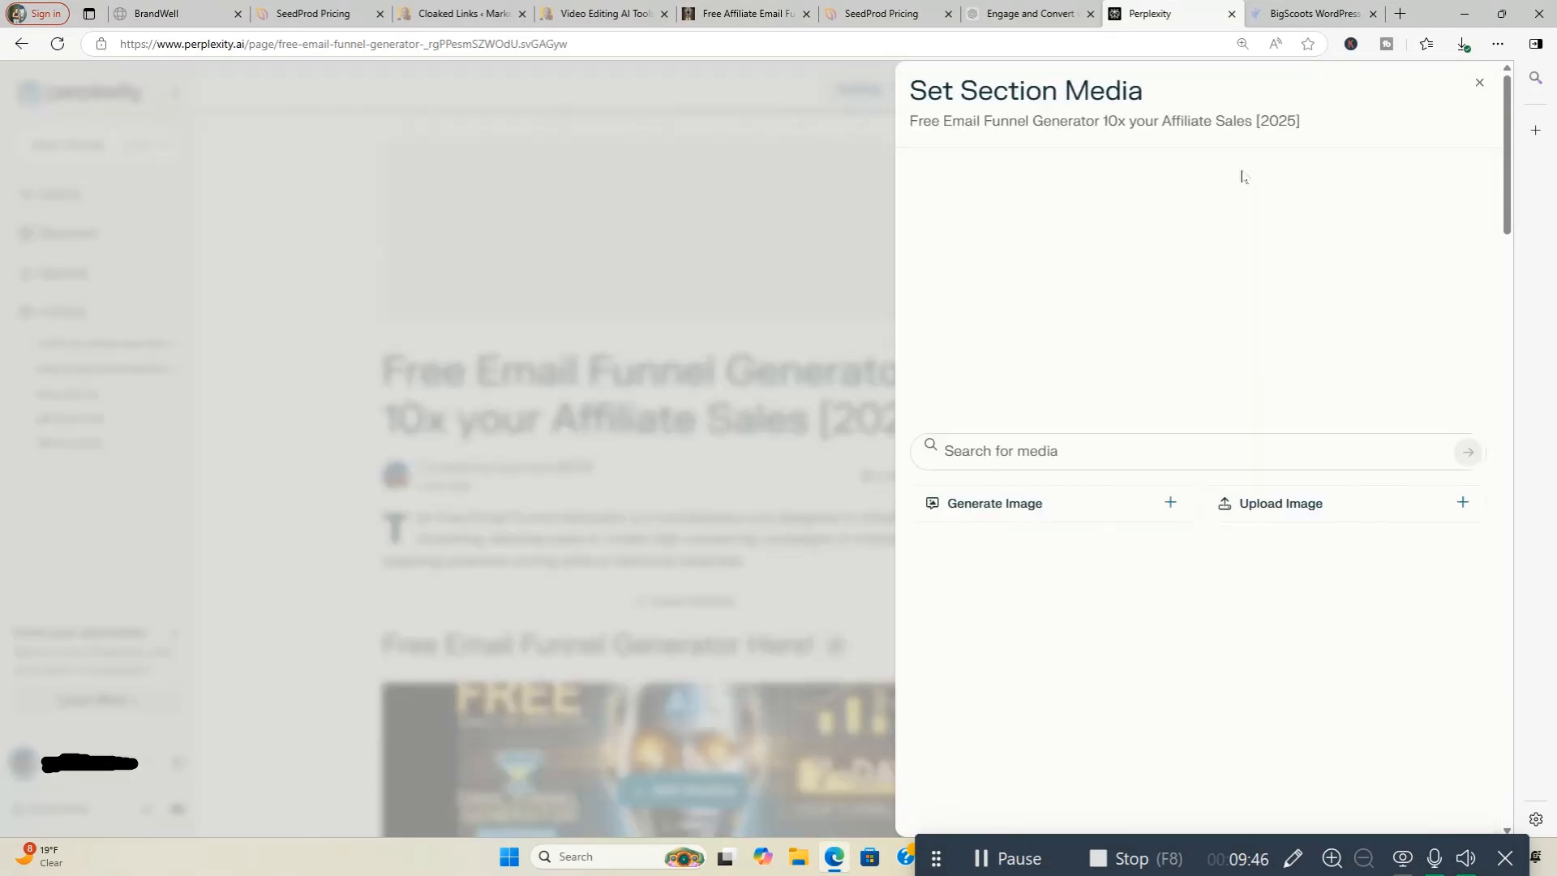
left_click(1013, 518)
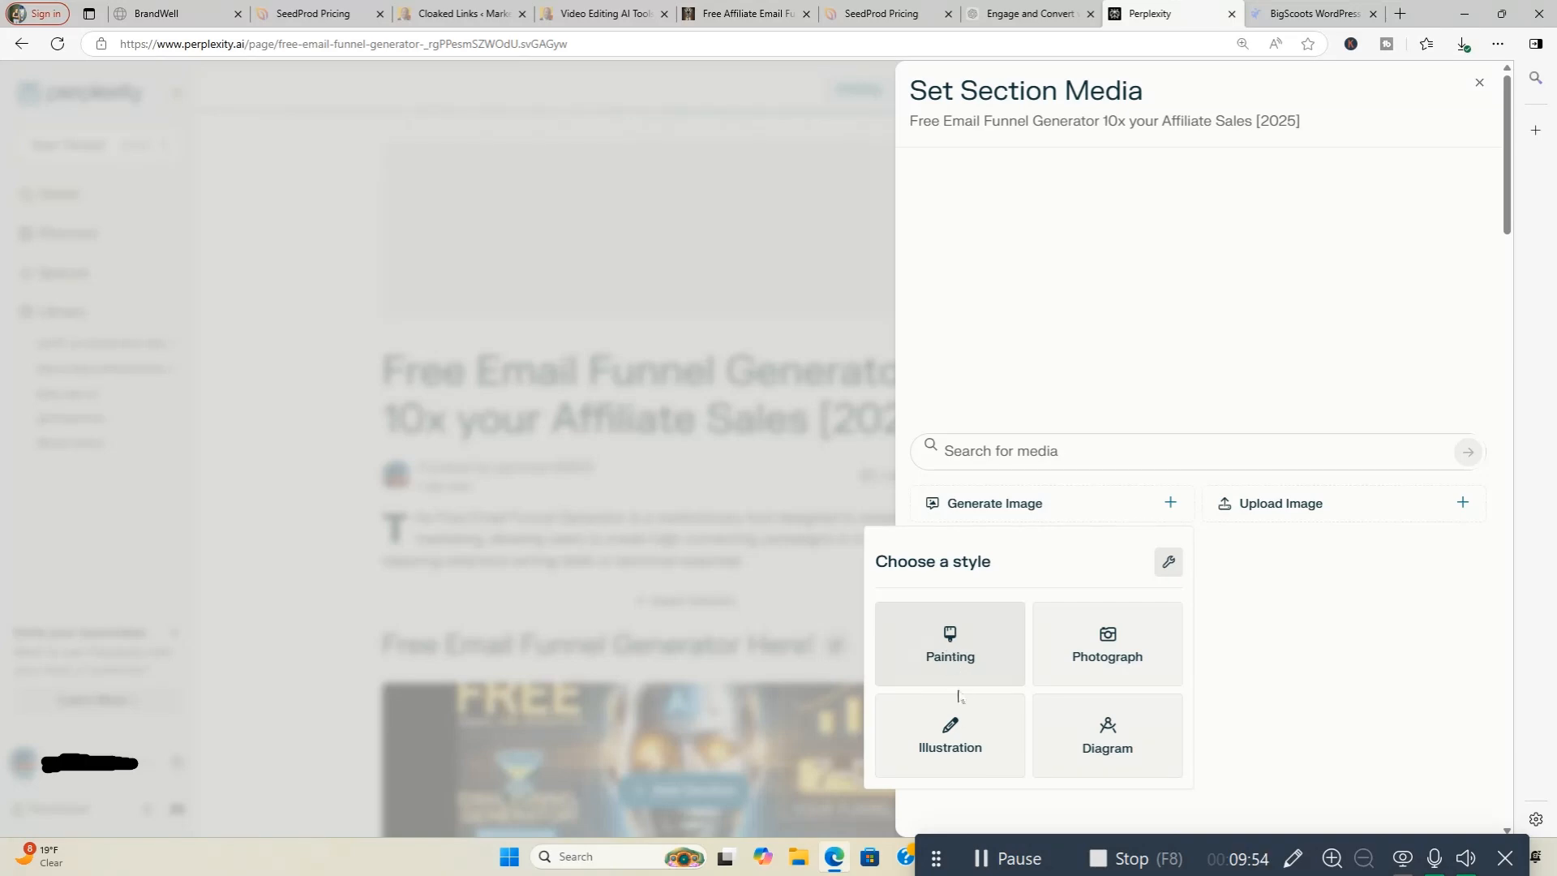
left_click(1132, 662)
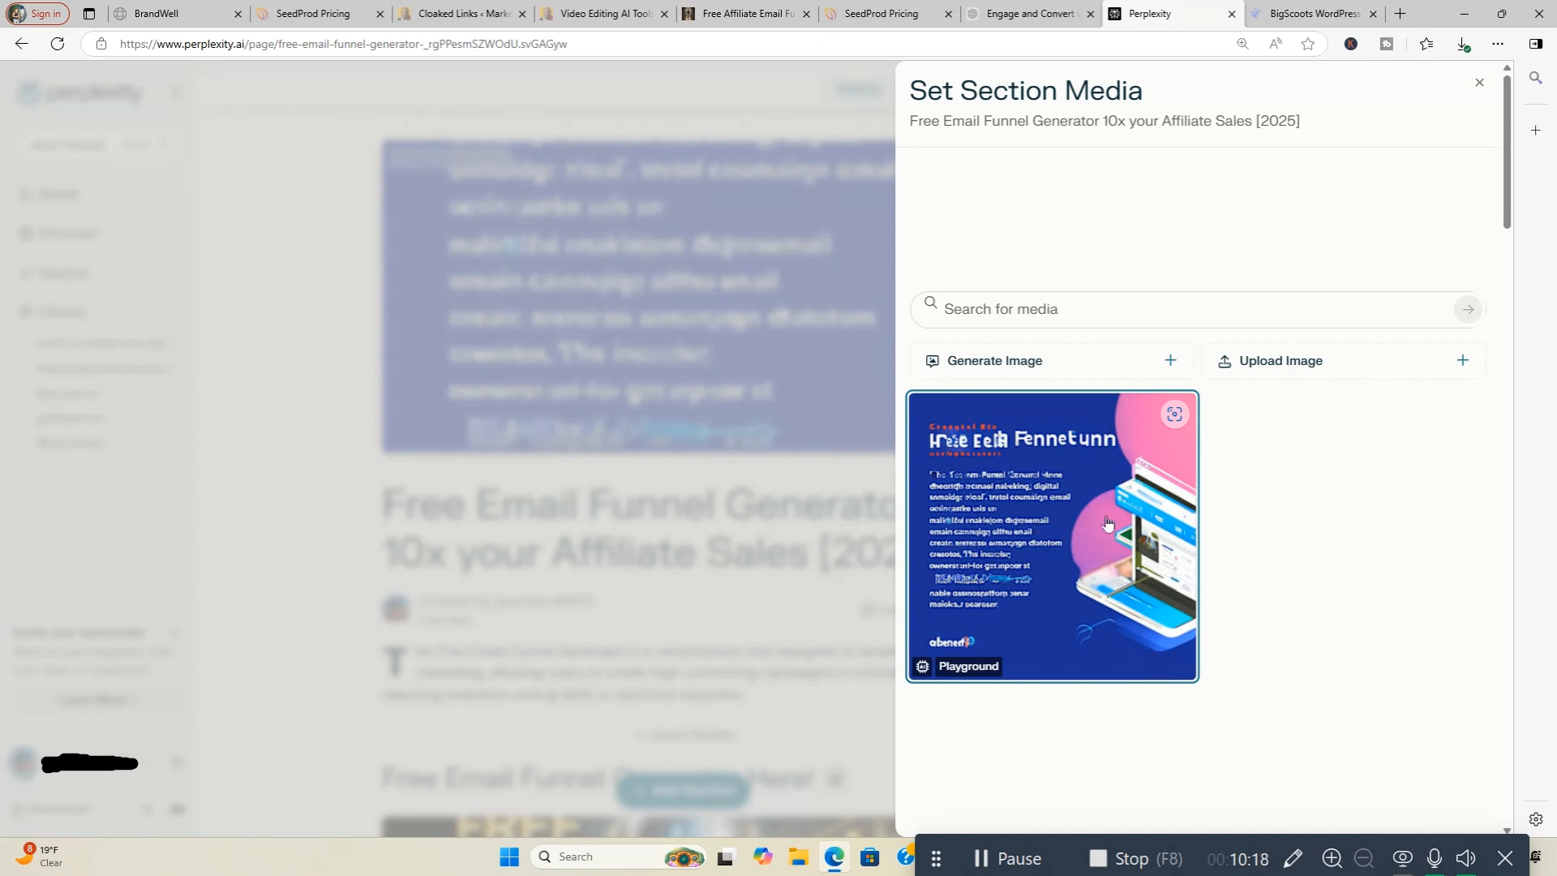
left_click(1102, 565)
left_click(950, 314)
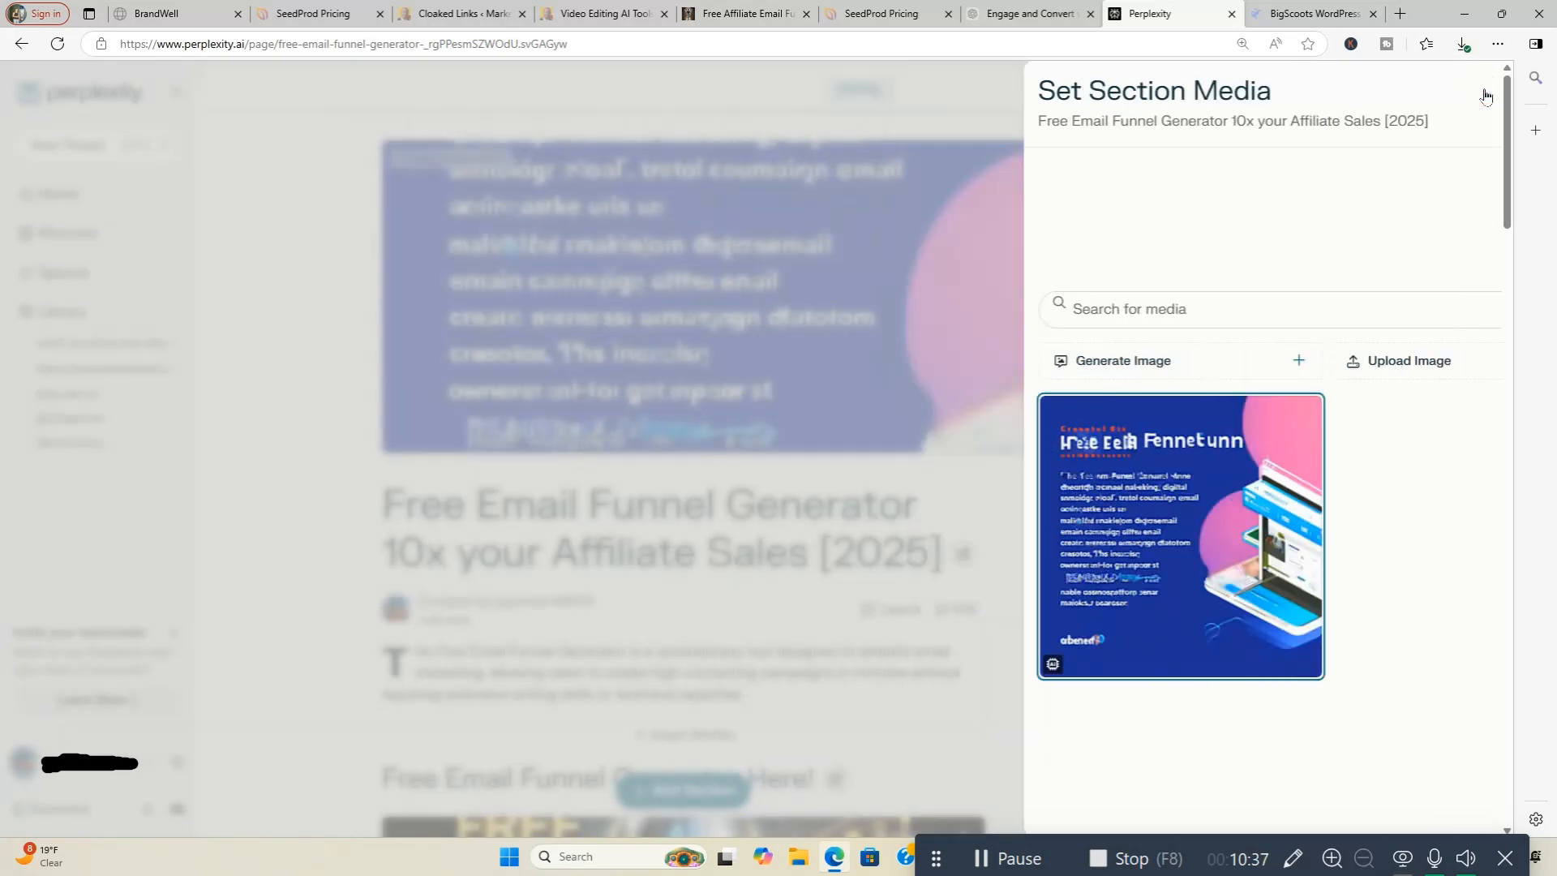
left_click(1479, 83)
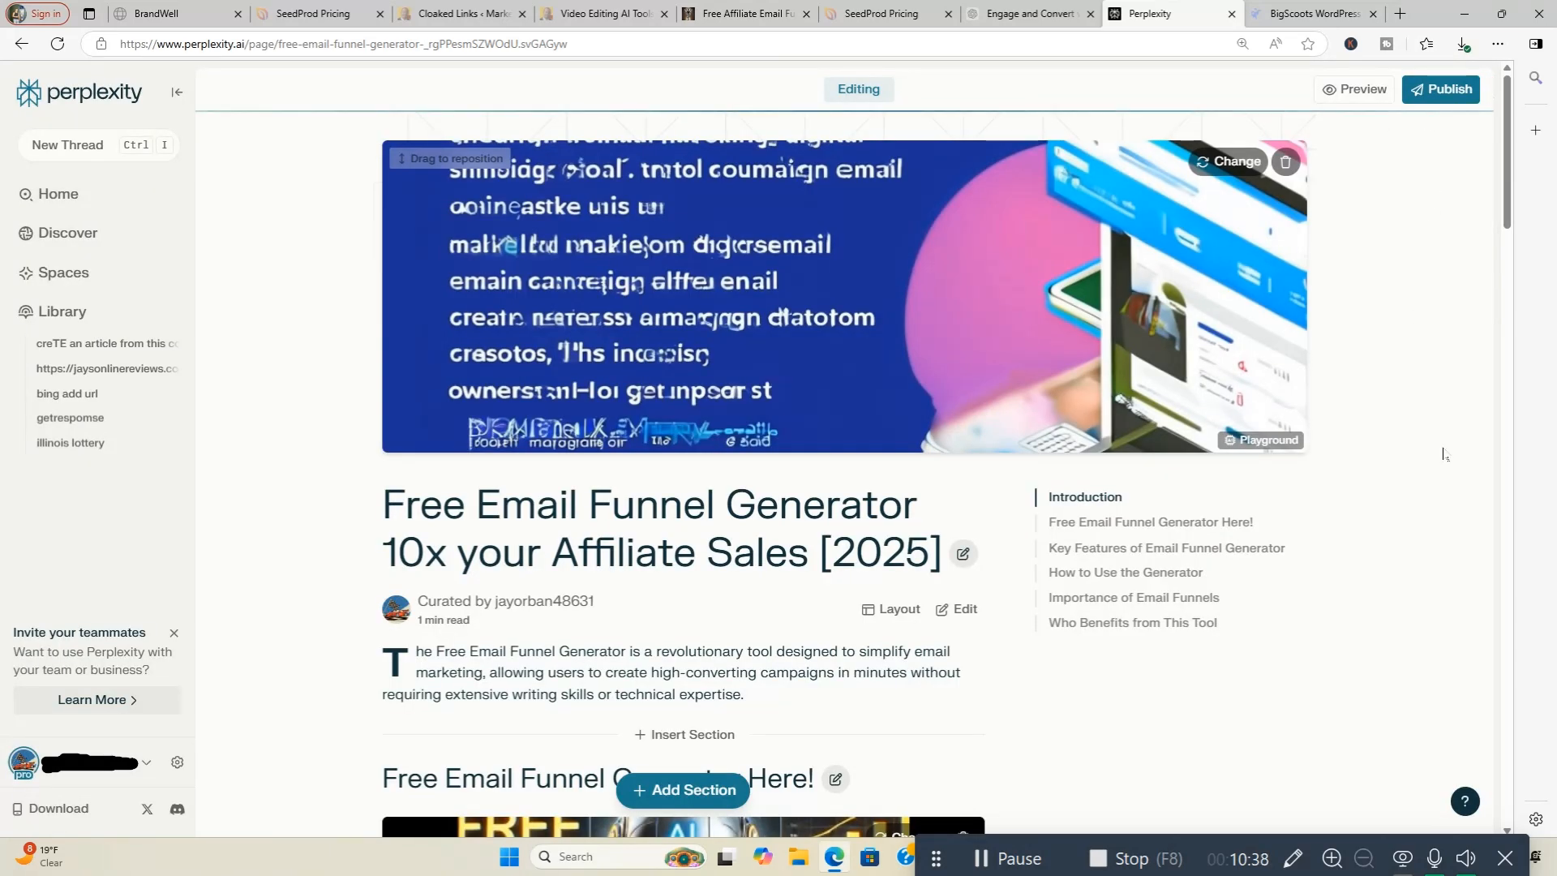
- Insert the suggested section "The Psychology Behind High-Converting Email Campaigns" between the call-to-action section and Key Features of Email Funnel Generator
scroll(1444, 454, "down", 6)
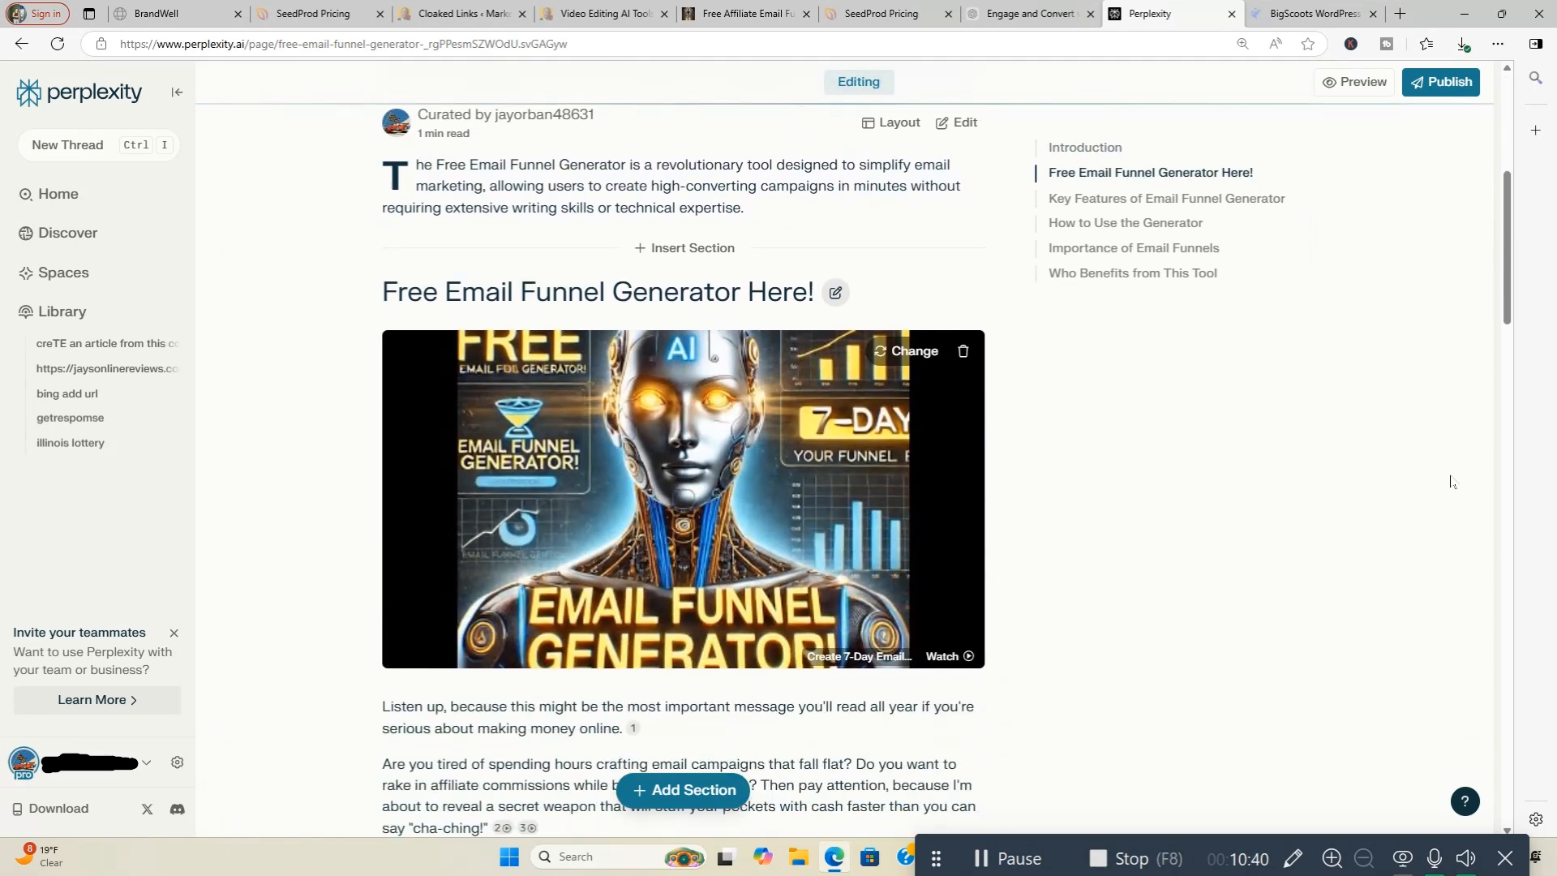
scroll(1452, 482, "down", 5)
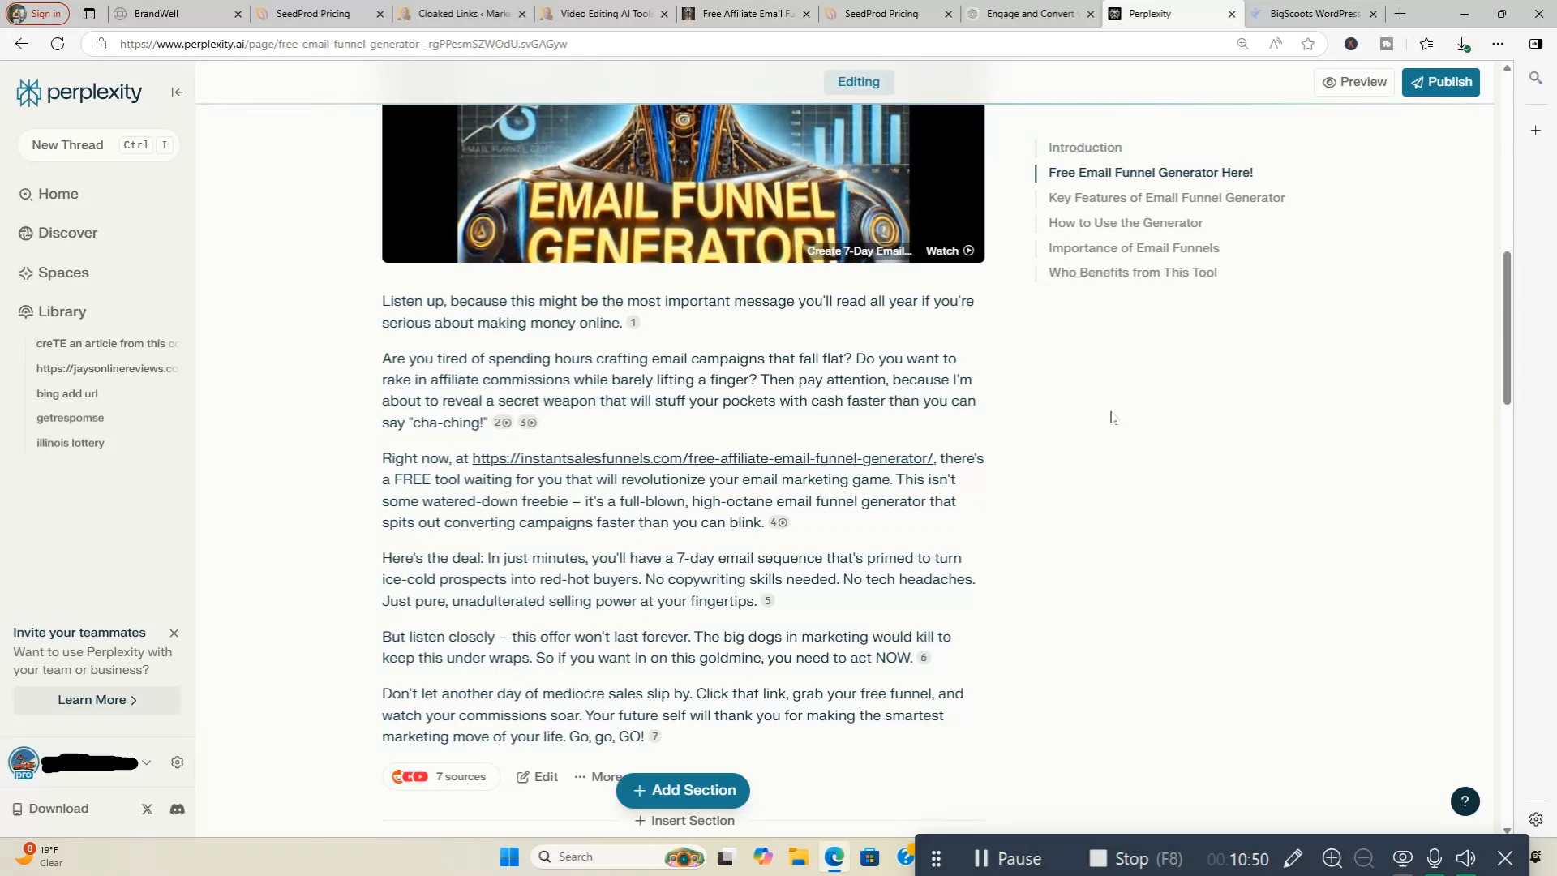
scroll(1111, 417, "down", 6)
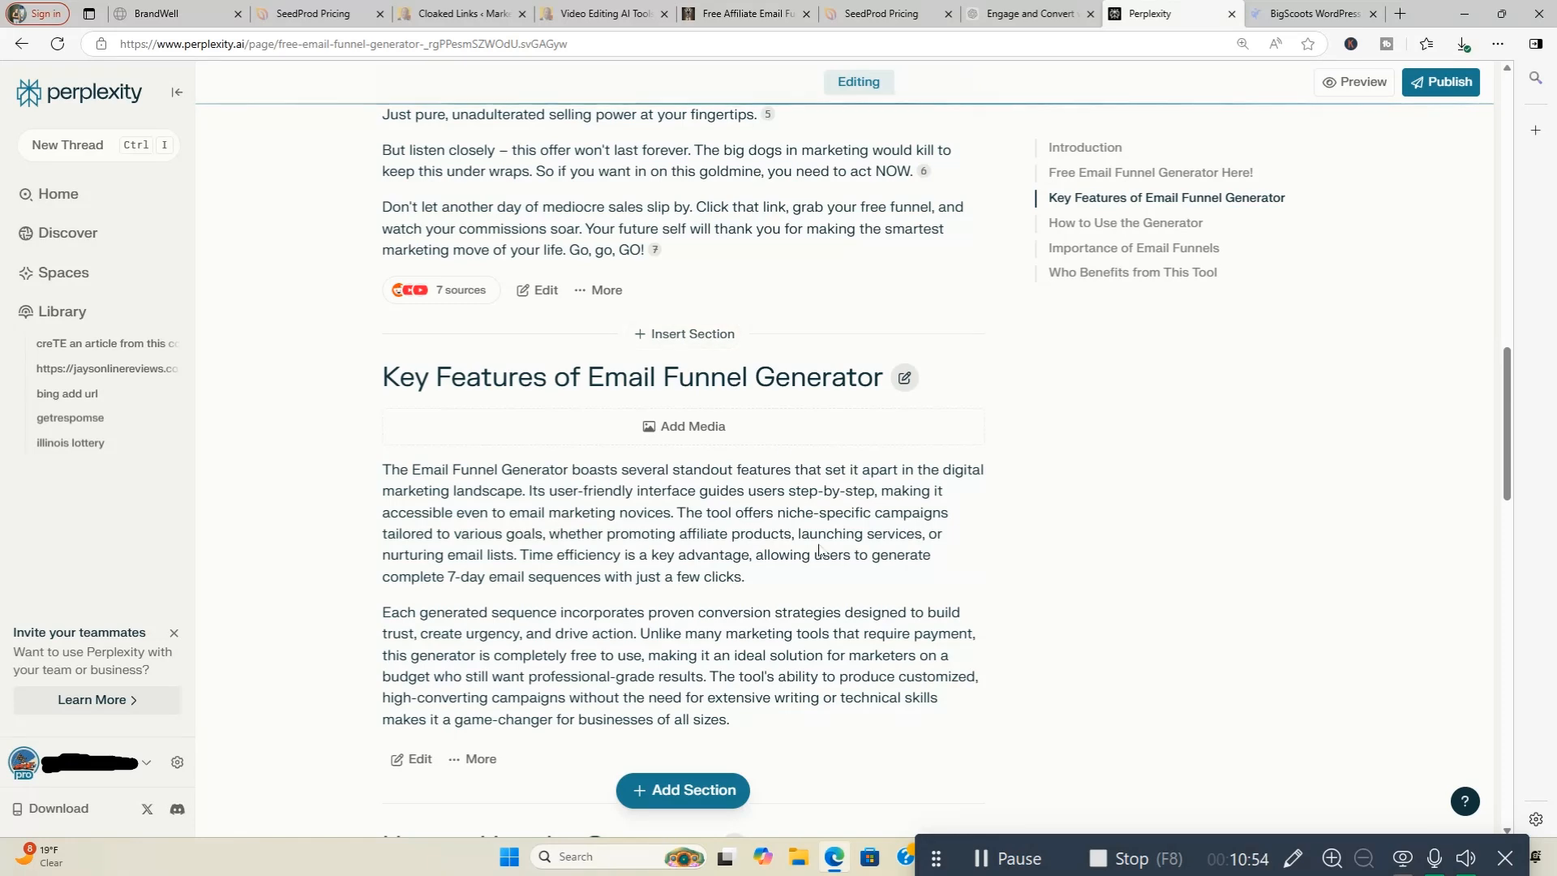
scroll(703, 341, "up", 3)
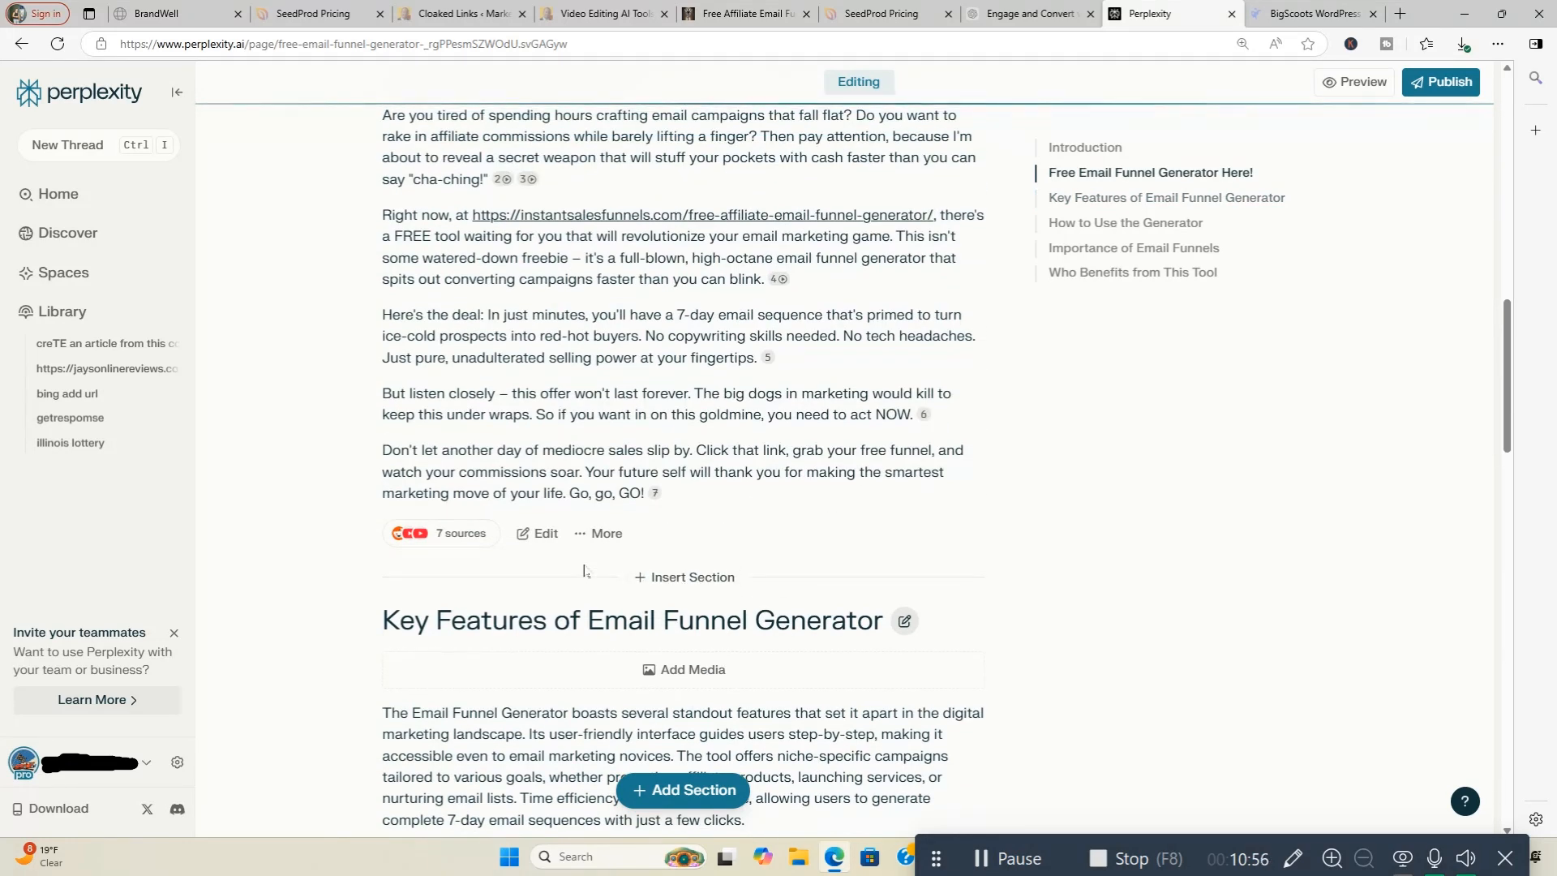
left_click(699, 576)
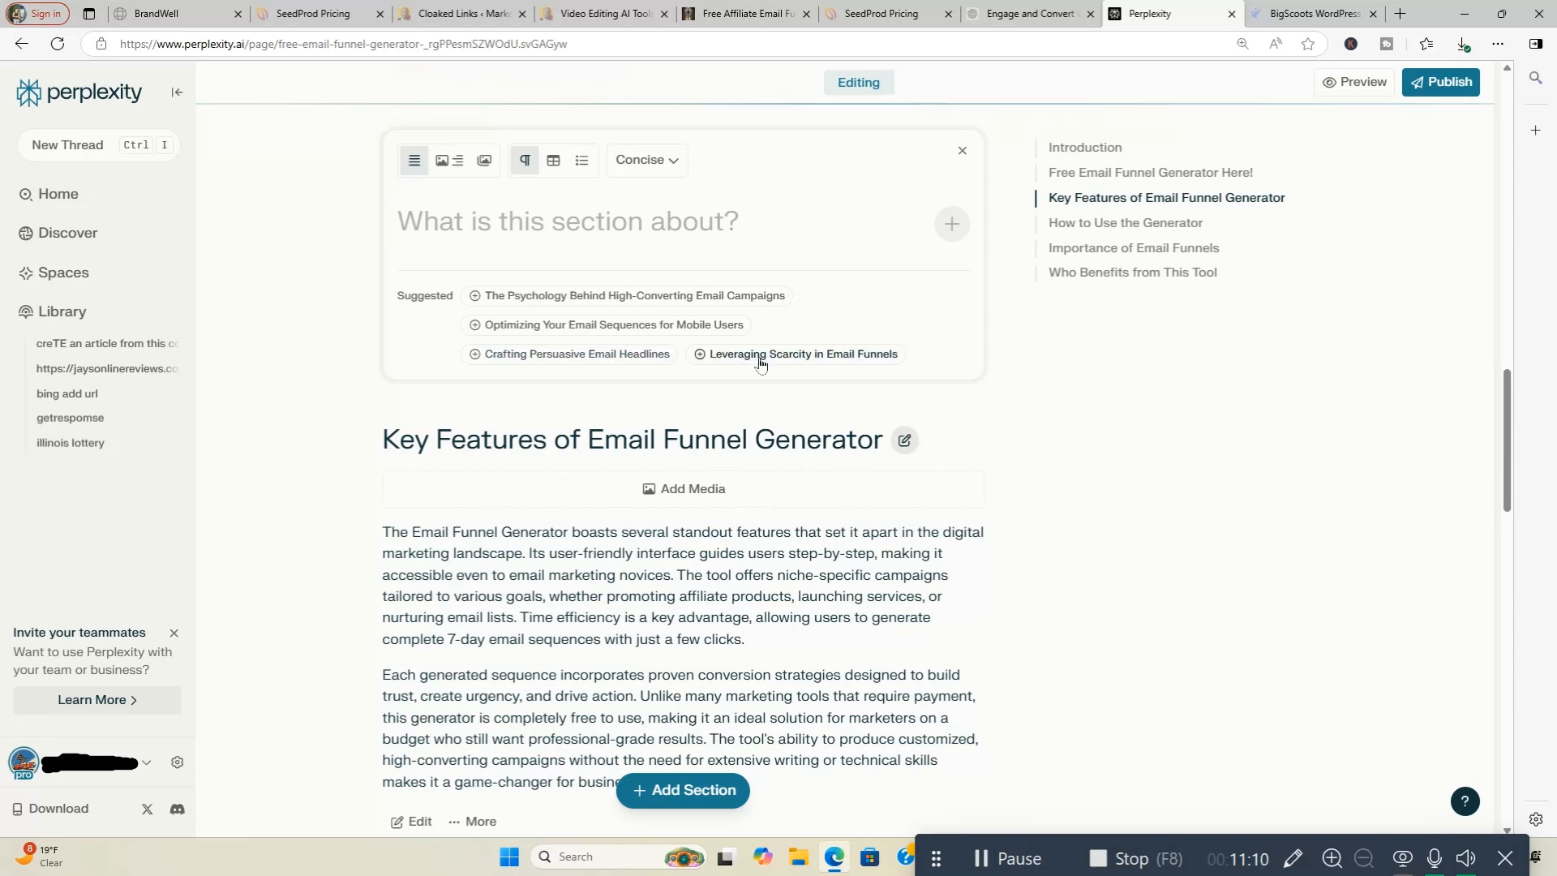
left_click(692, 297)
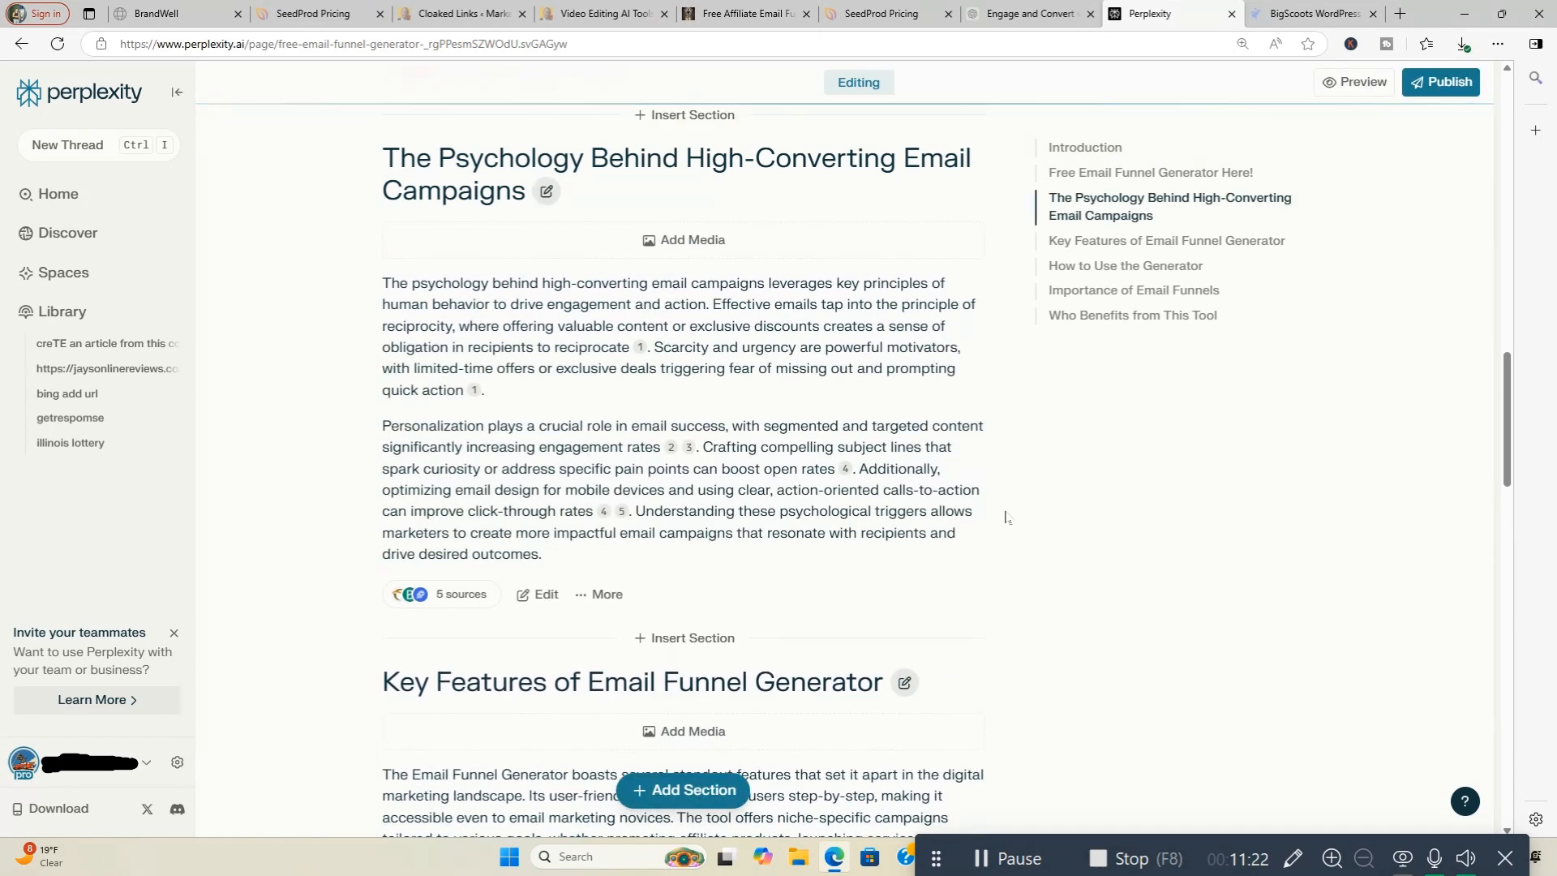
- Add automatically found media to the section on the psychology behind high-converting email campaigns
scroll(1005, 518, "down", 6)
scroll(1005, 517, "up", 8)
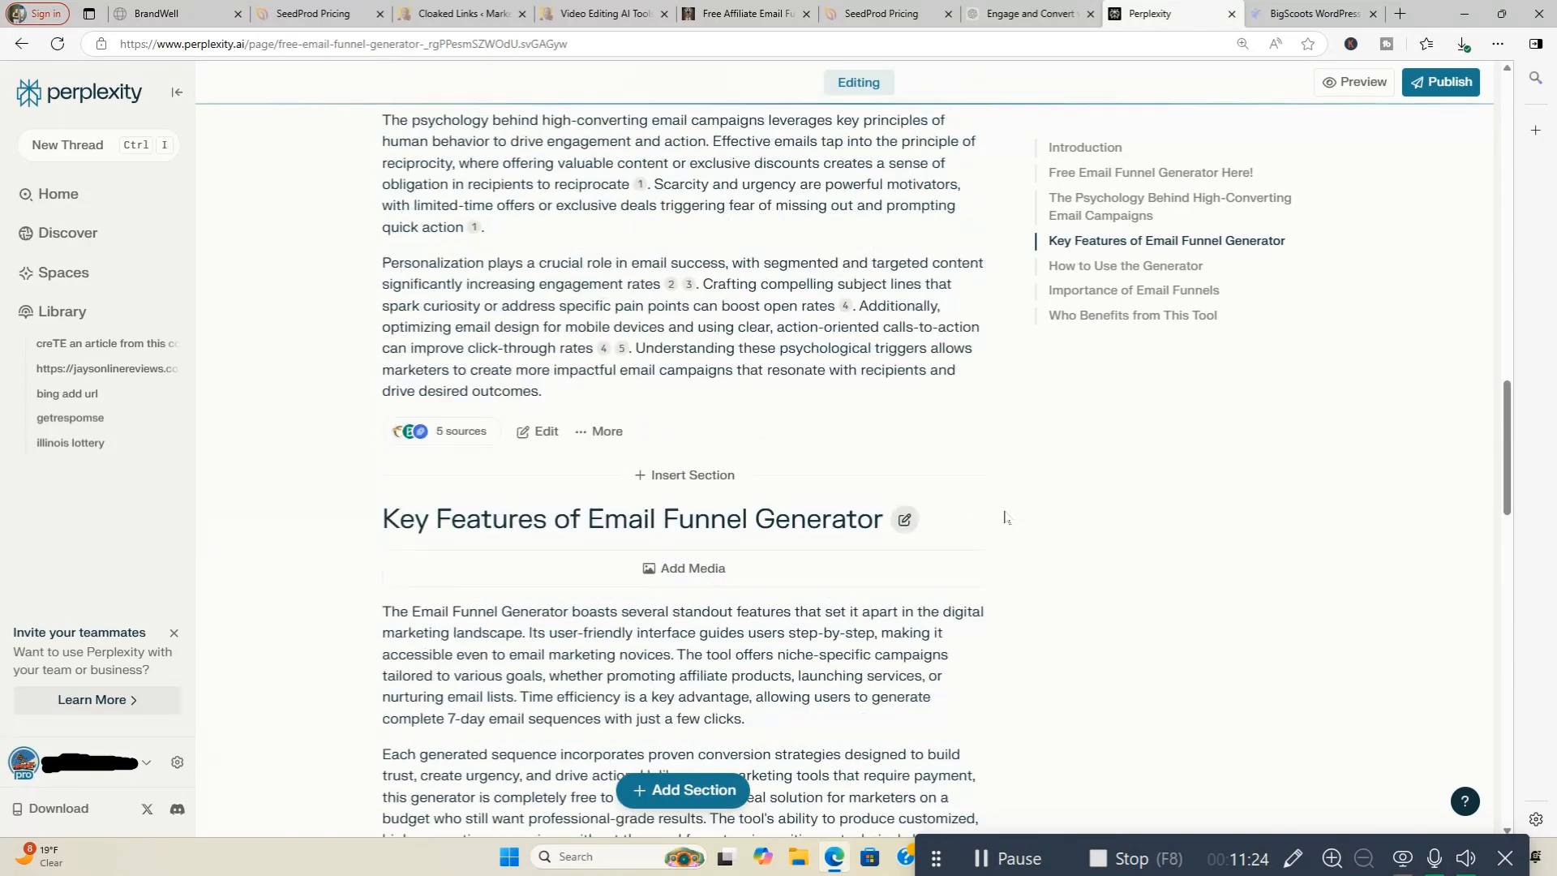
left_click(702, 483)
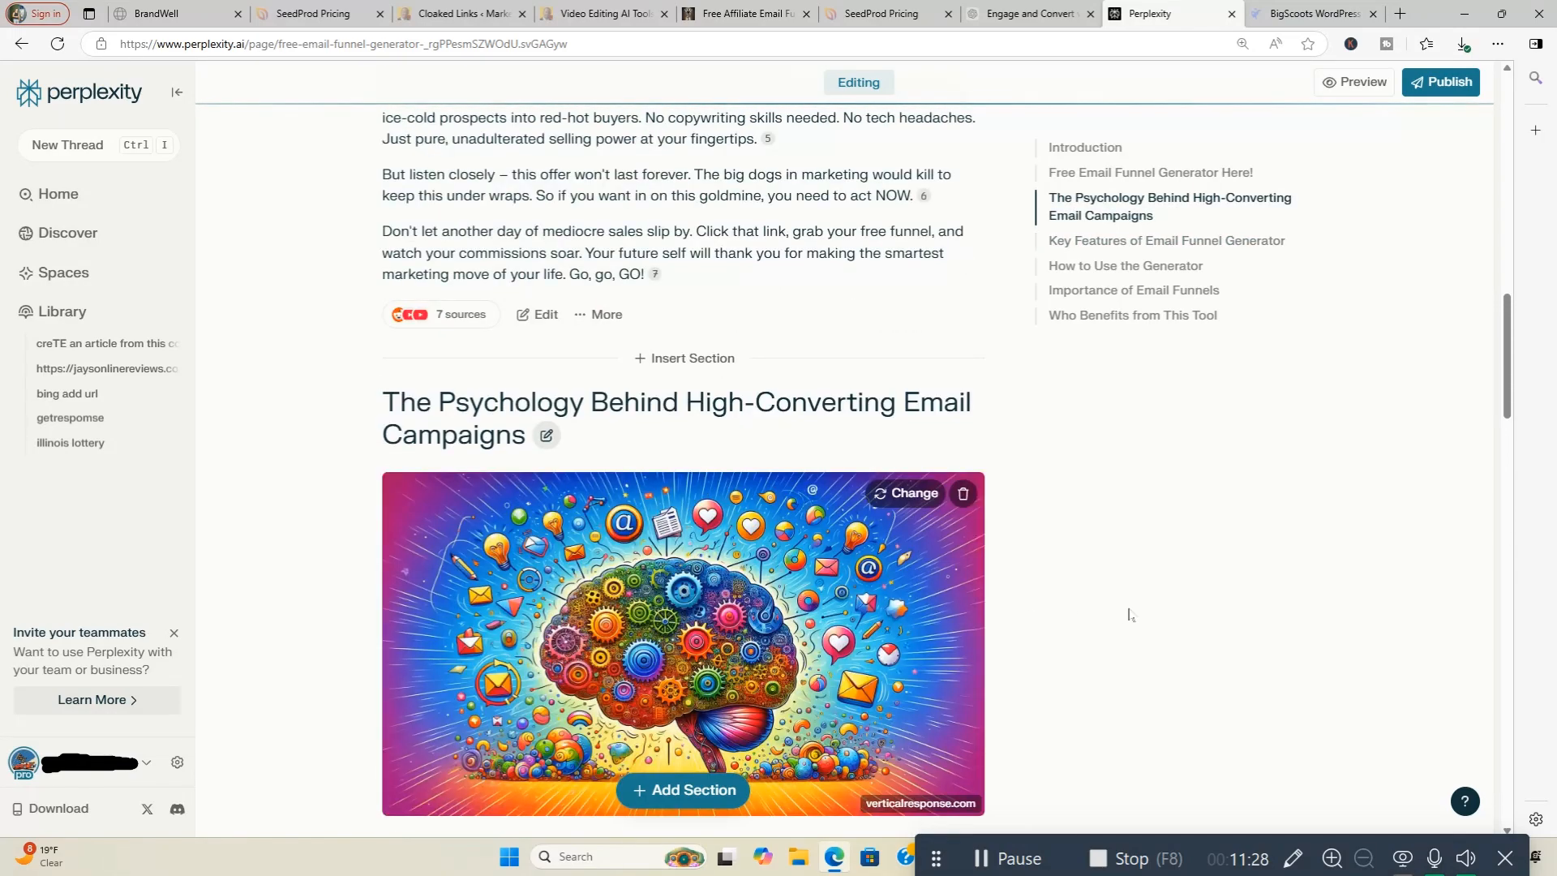
- Add automatically found media to the Key Features of Email Funnel Generator and How to Use the Generator sections
scroll(1128, 614, "down", 3)
scroll(1128, 614, "down", 6)
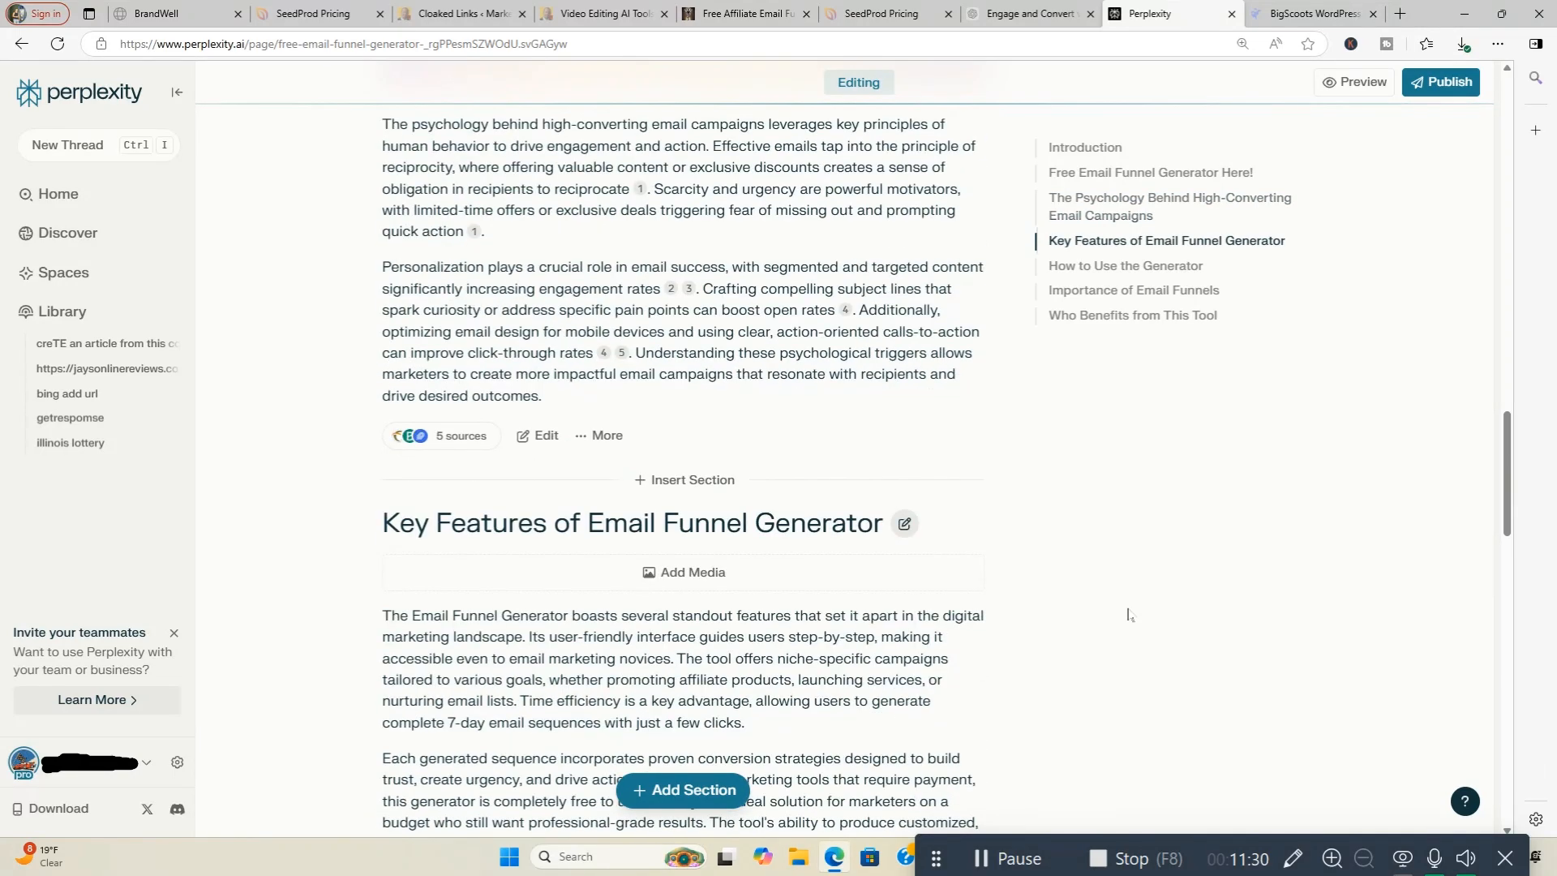
left_click(695, 573)
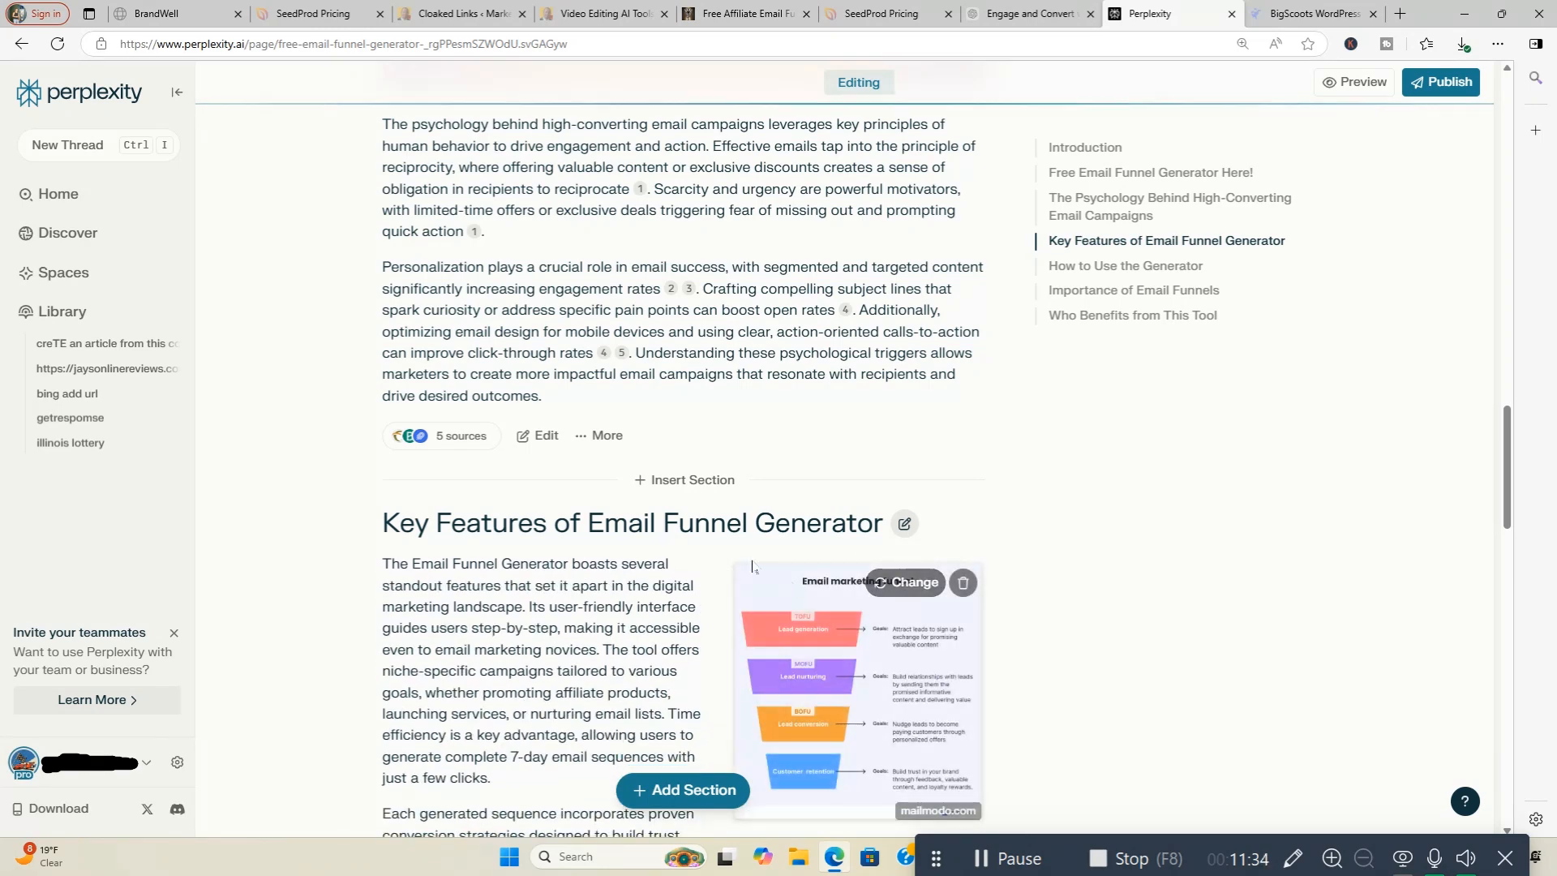
scroll(1039, 625, "down", 8)
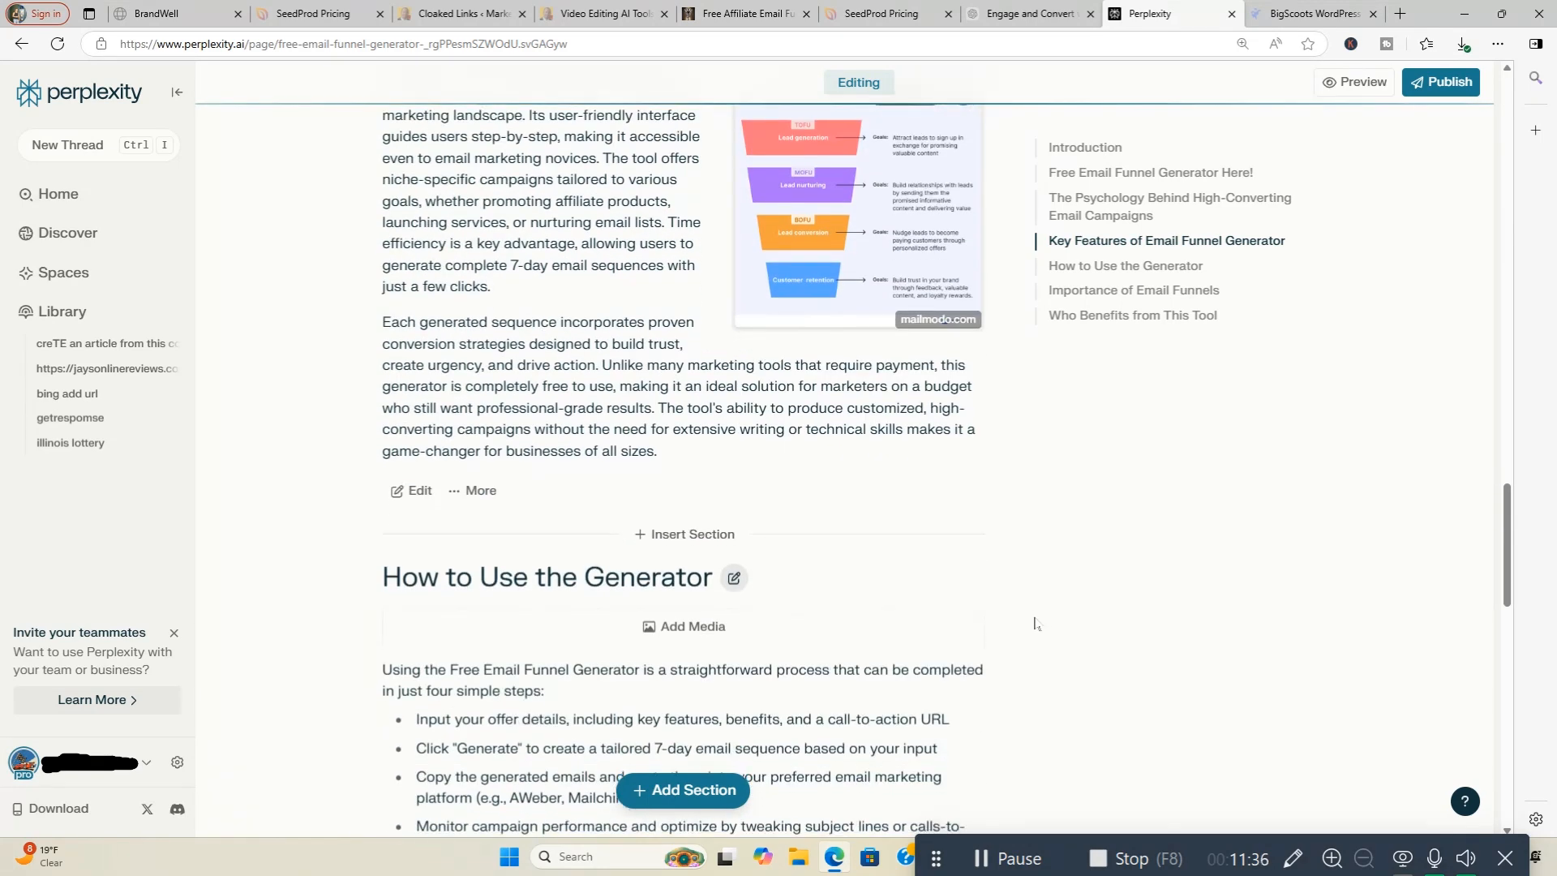
left_click(702, 469)
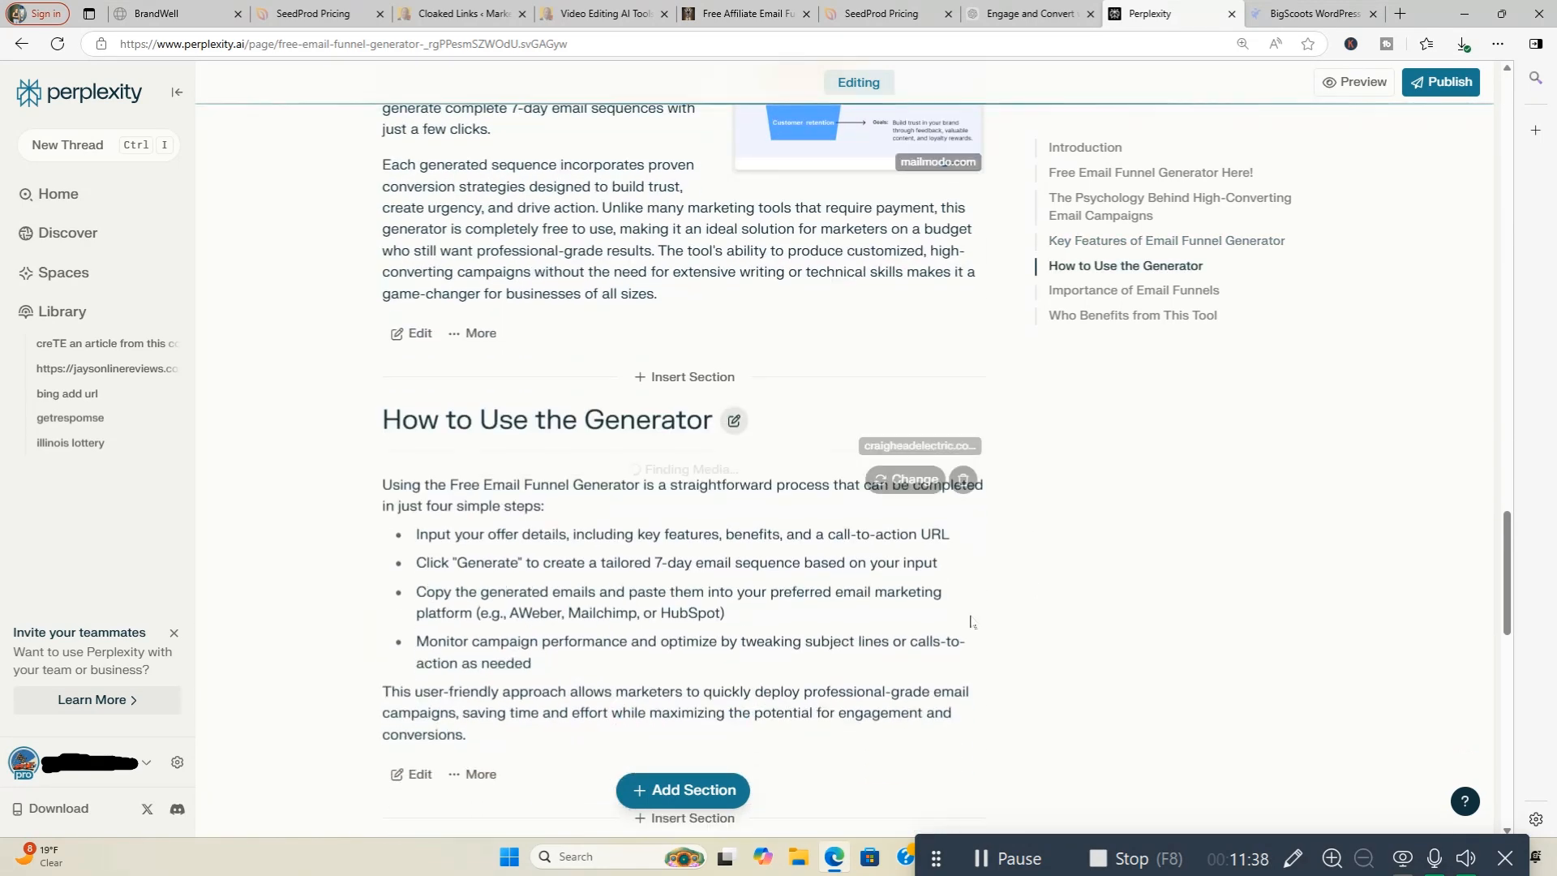
- Review the page's remaining sections, header image, title, introduction and call-to-action section with its landing page link
scroll(1030, 622, "down", 7)
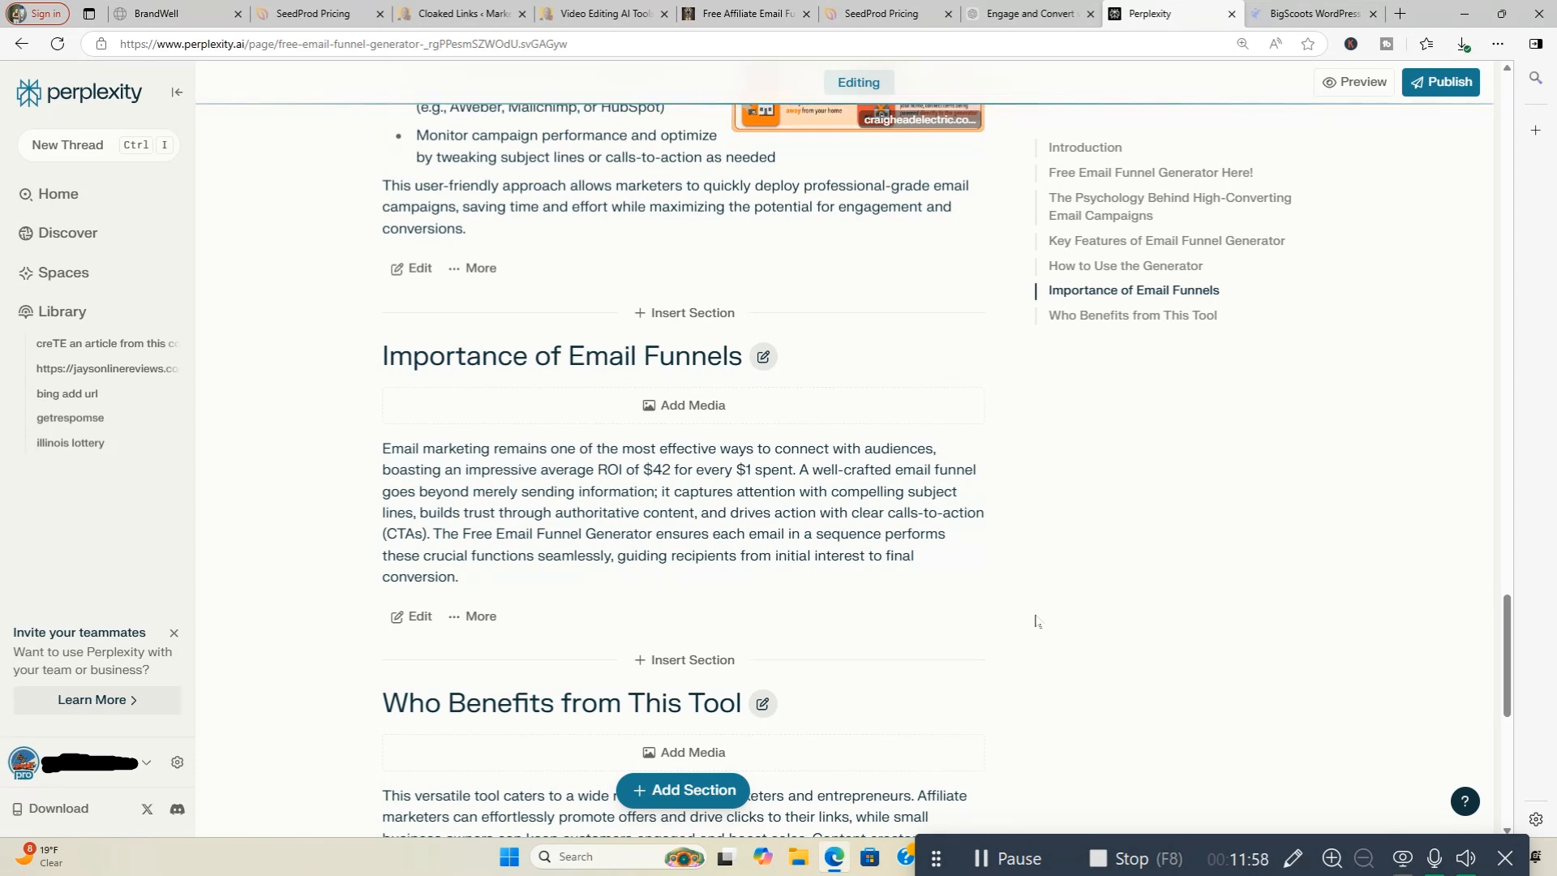
scroll(825, 491, "up", 15)
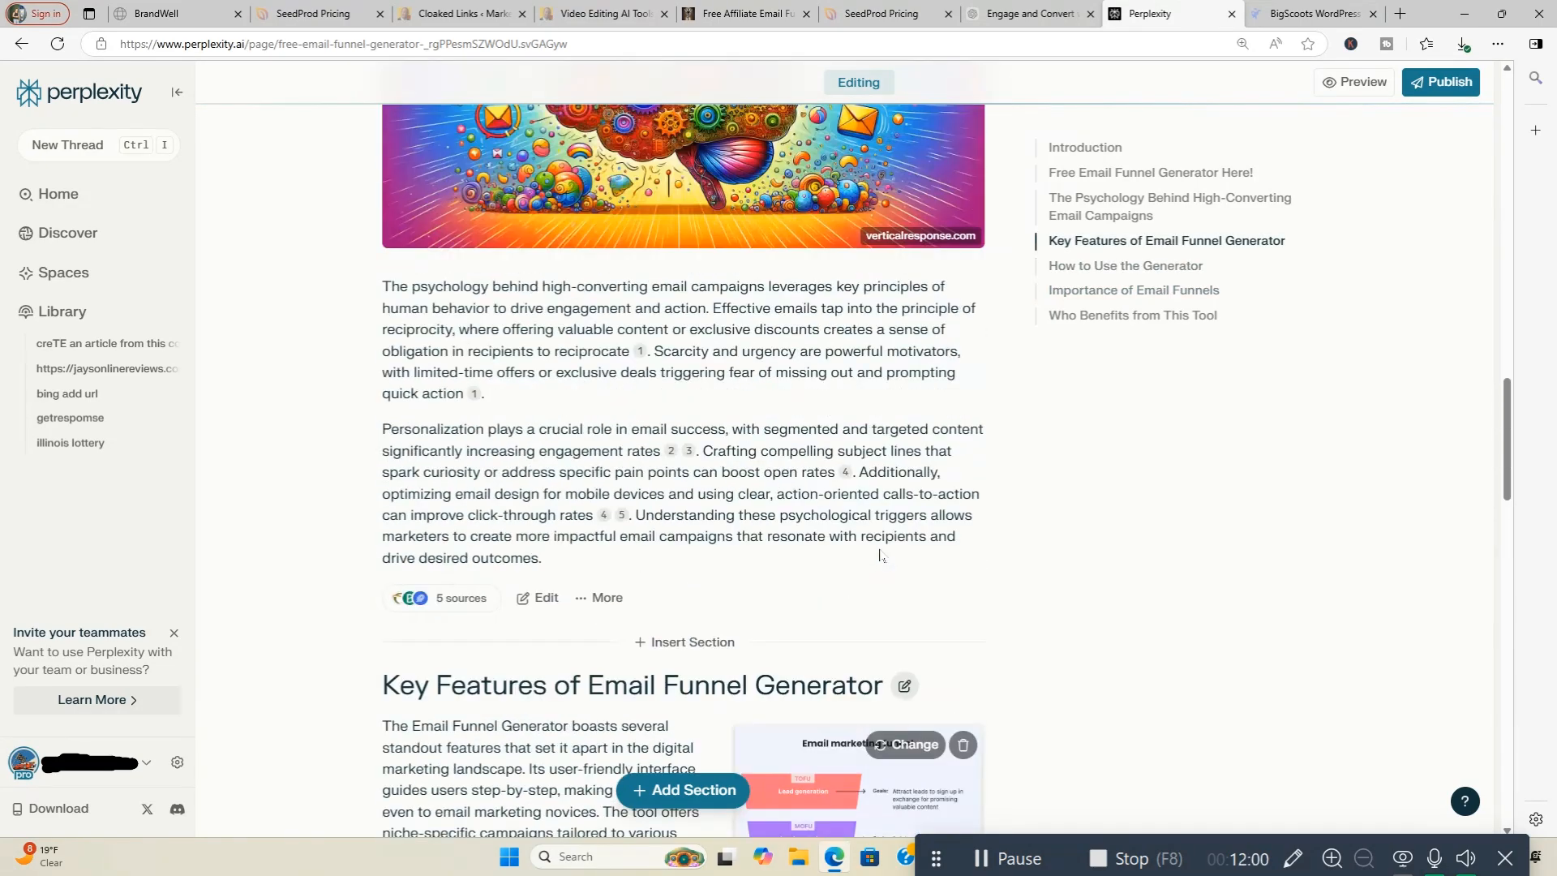
scroll(880, 555, "up", 10)
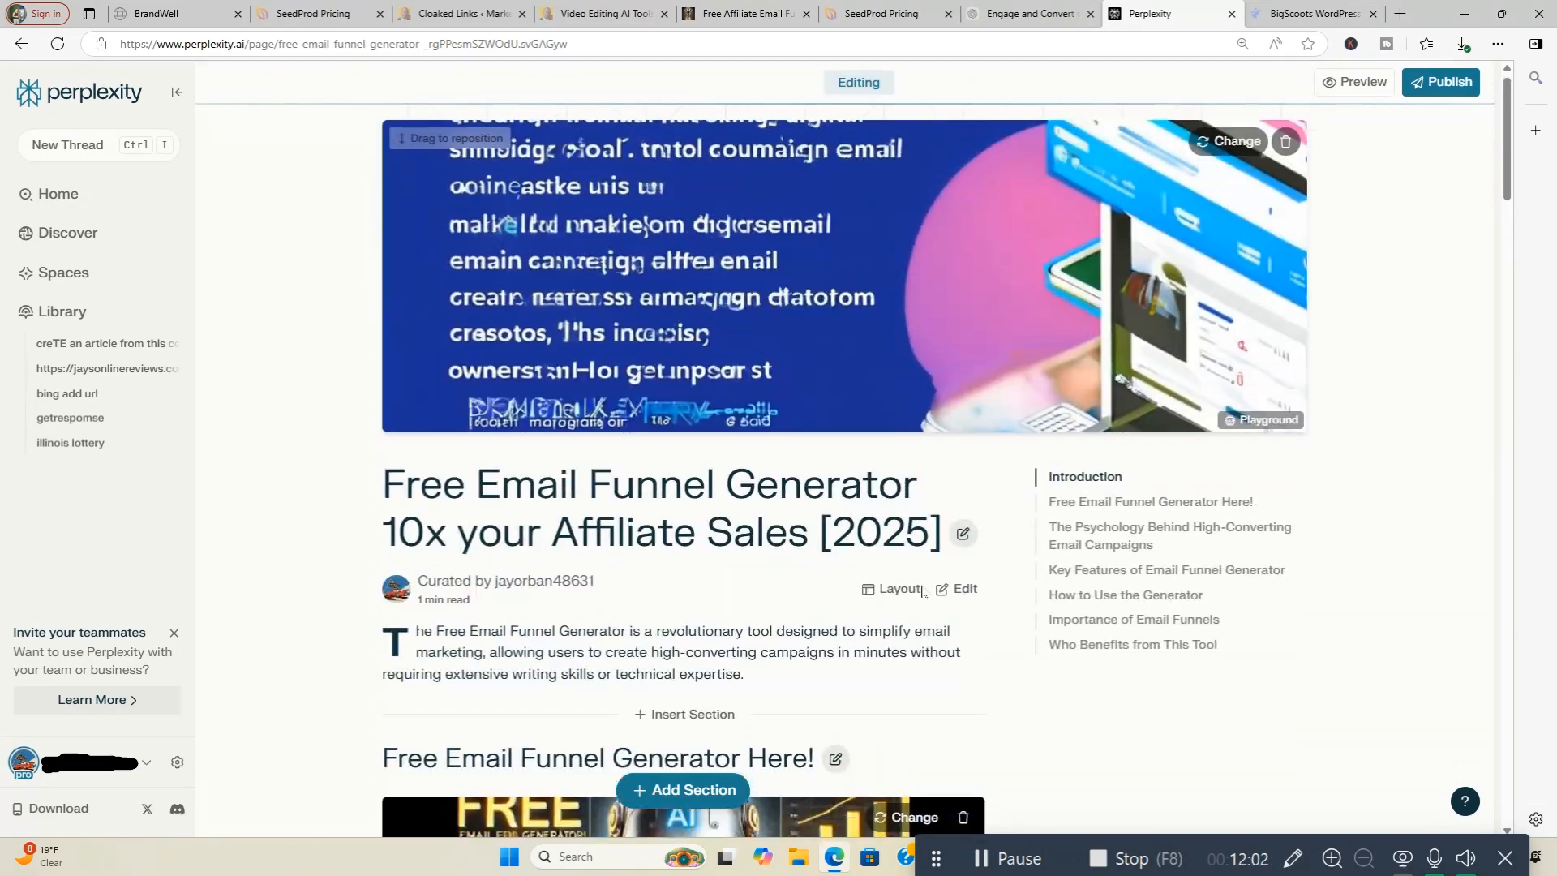
scroll(921, 583, "down", 5)
scroll(921, 582, "down", 2)
scroll(921, 582, "up", 5)
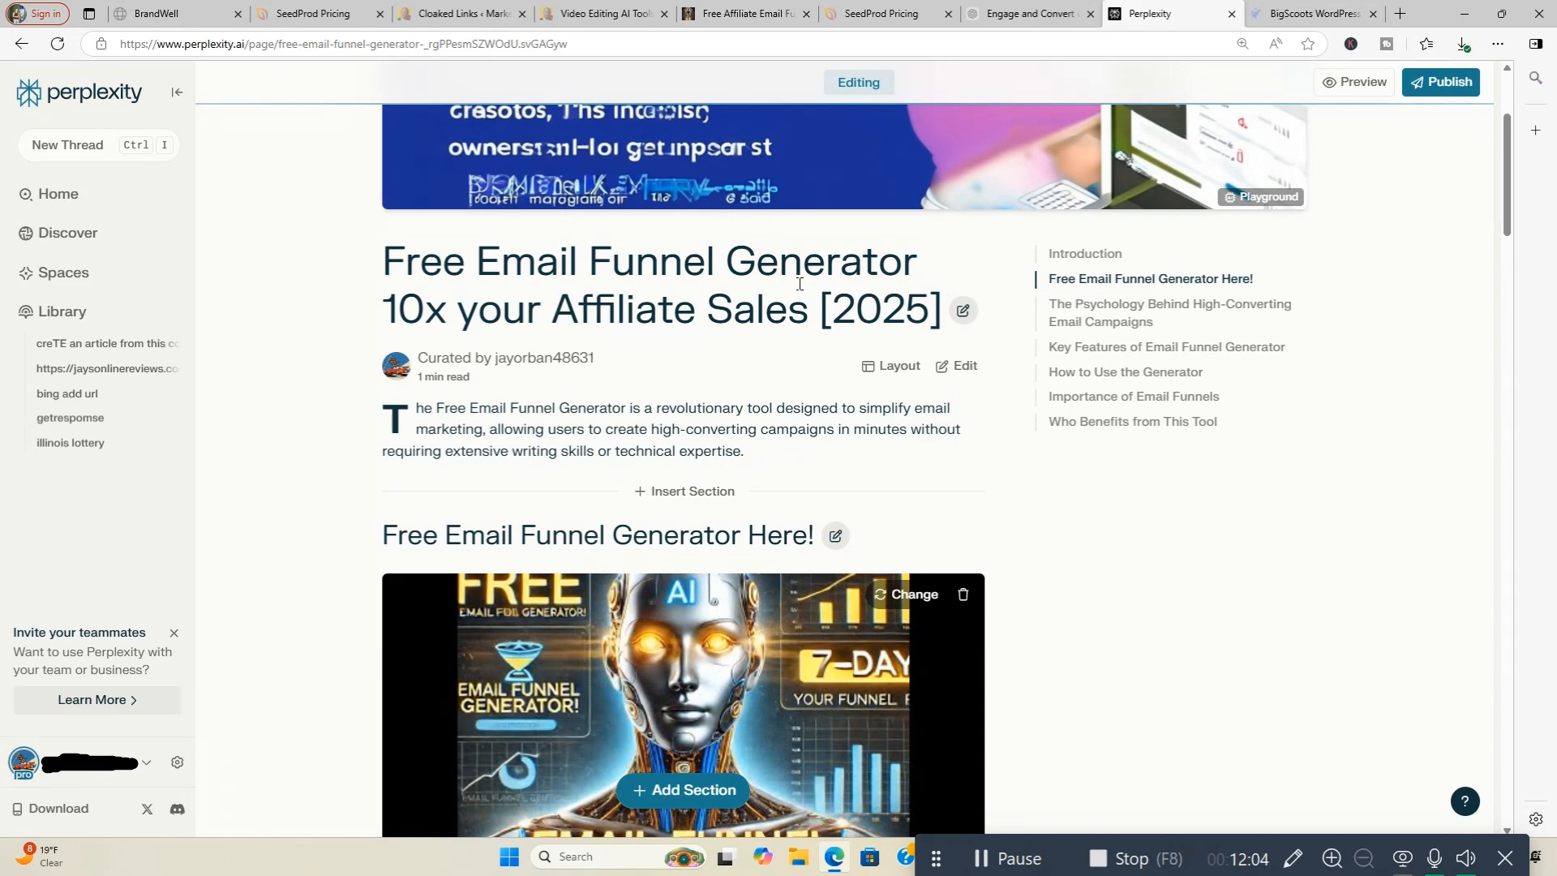
scroll(742, 268, "up", 2)
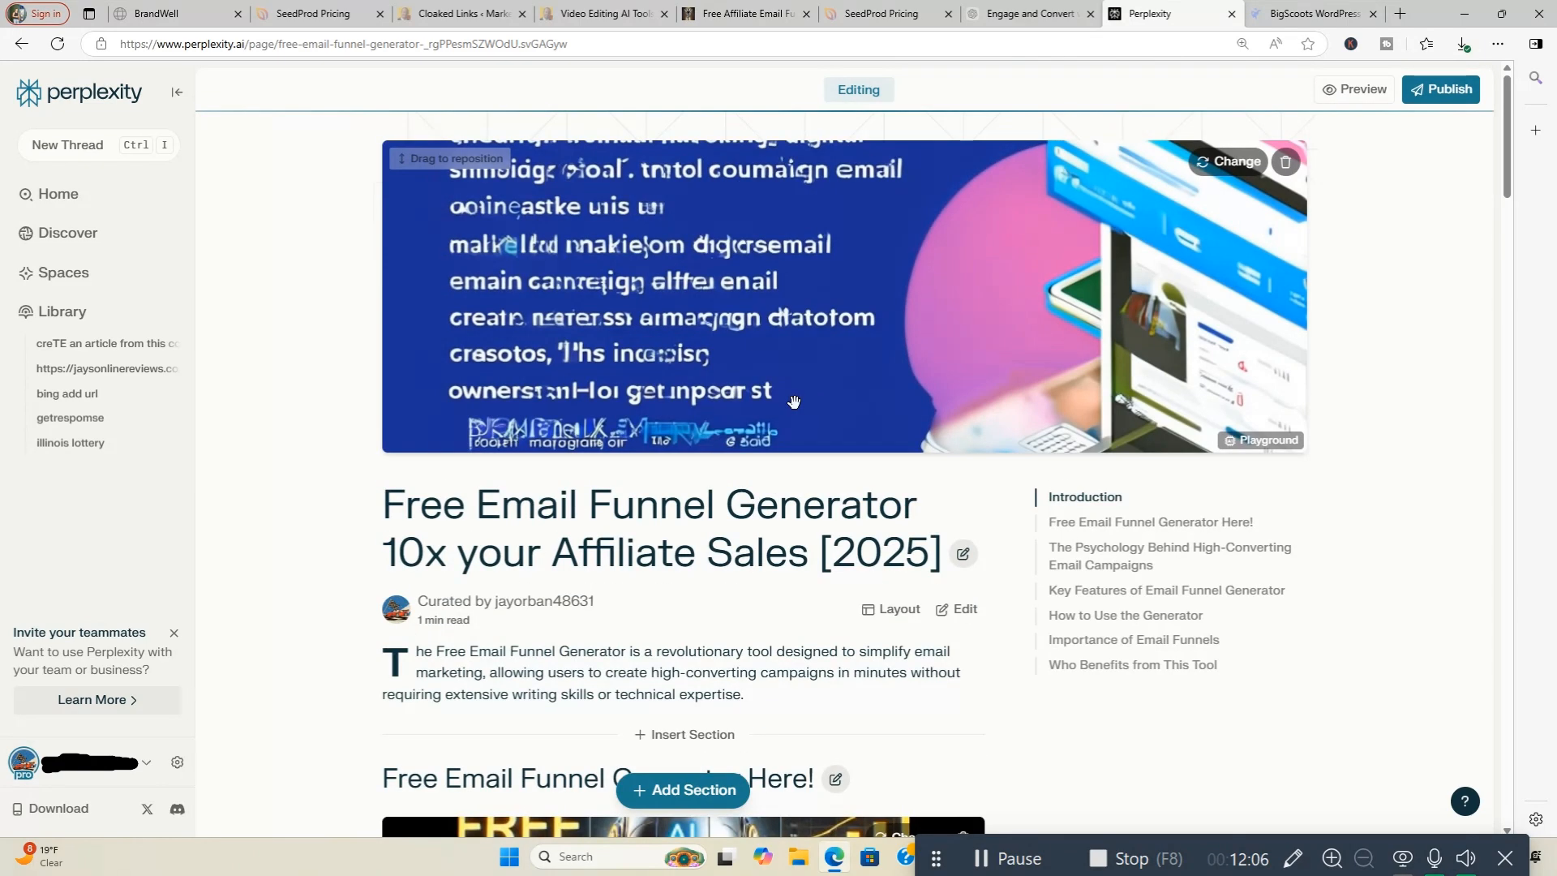
scroll(796, 410, "down", 3)
scroll(791, 405, "down", 2)
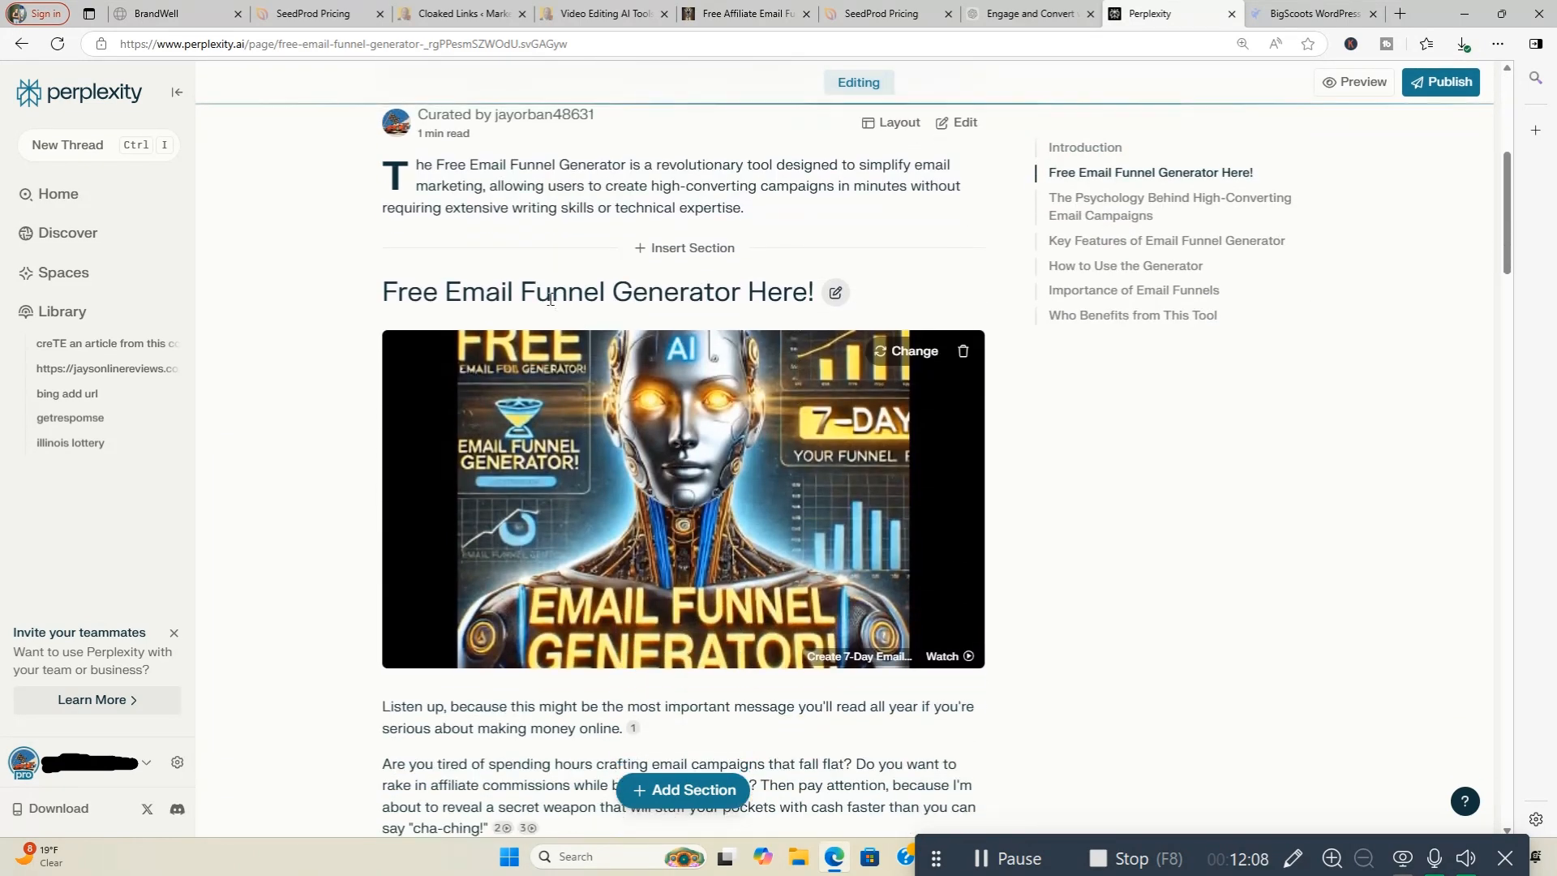
scroll(898, 406, "down", 3)
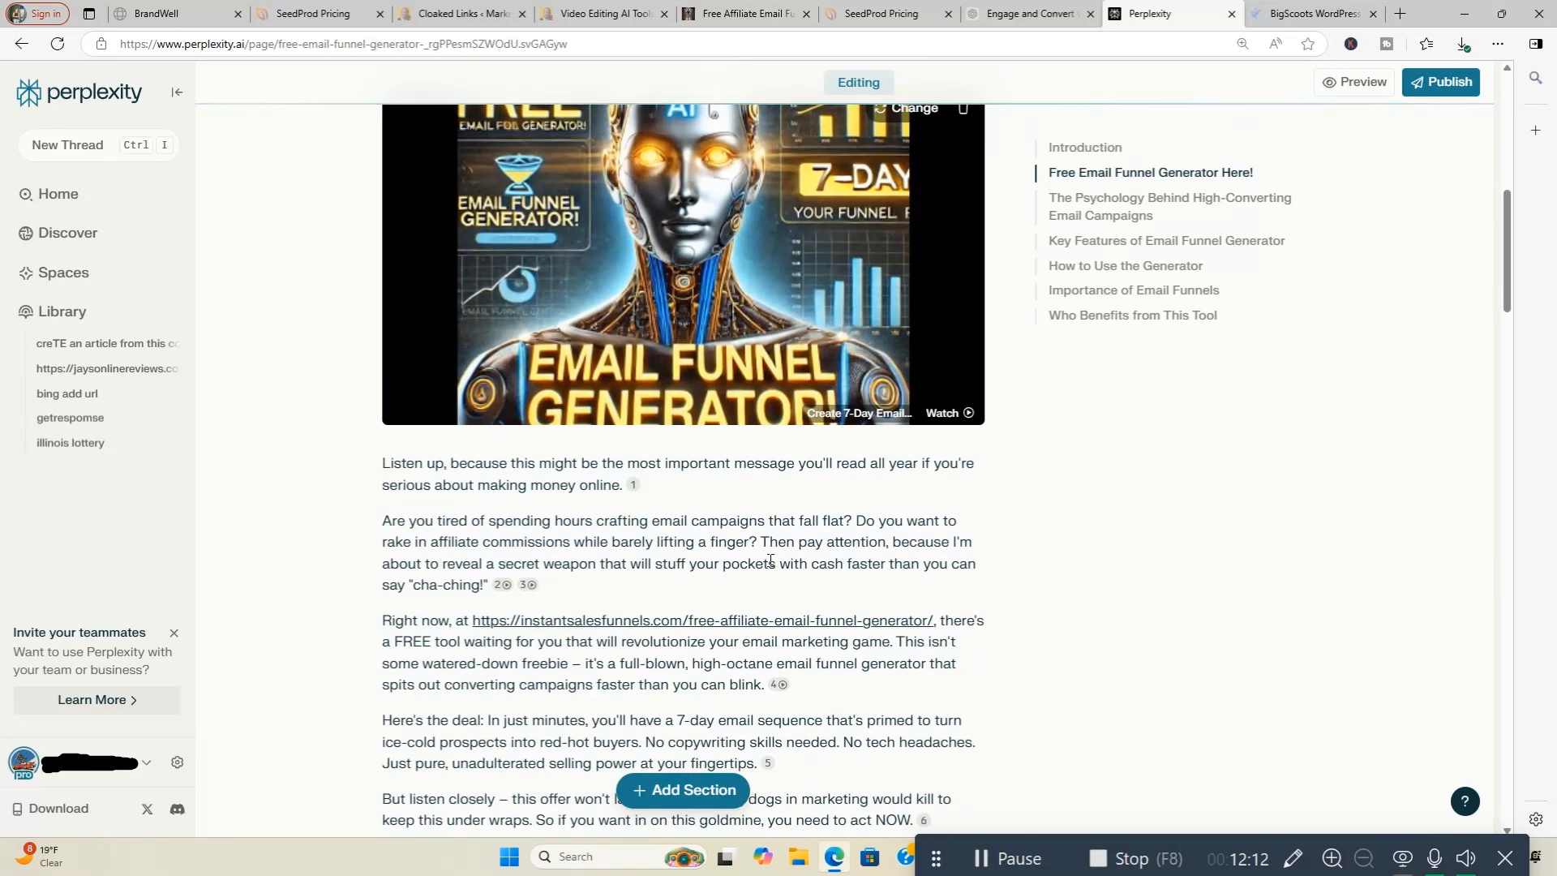
- Before Who Benefits from This Tool, start a section with the prompt "Insert call to action Grab Your FREE Email Funnel; Generator Here with my link"
scroll(1036, 654, "down", 4)
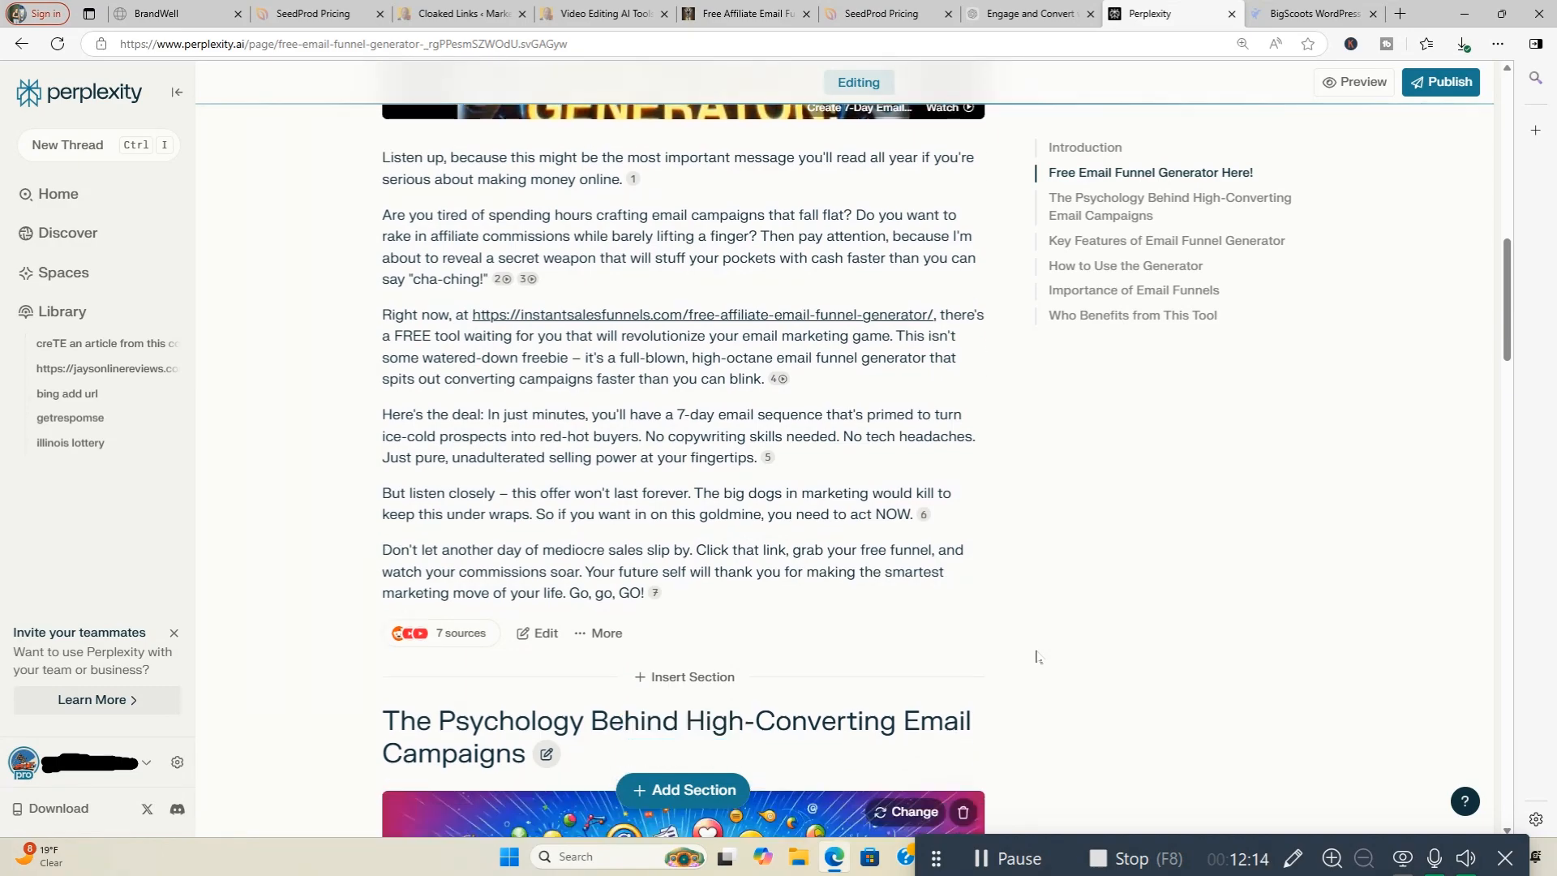
scroll(1035, 656, "down", 2)
scroll(1012, 656, "down", 20)
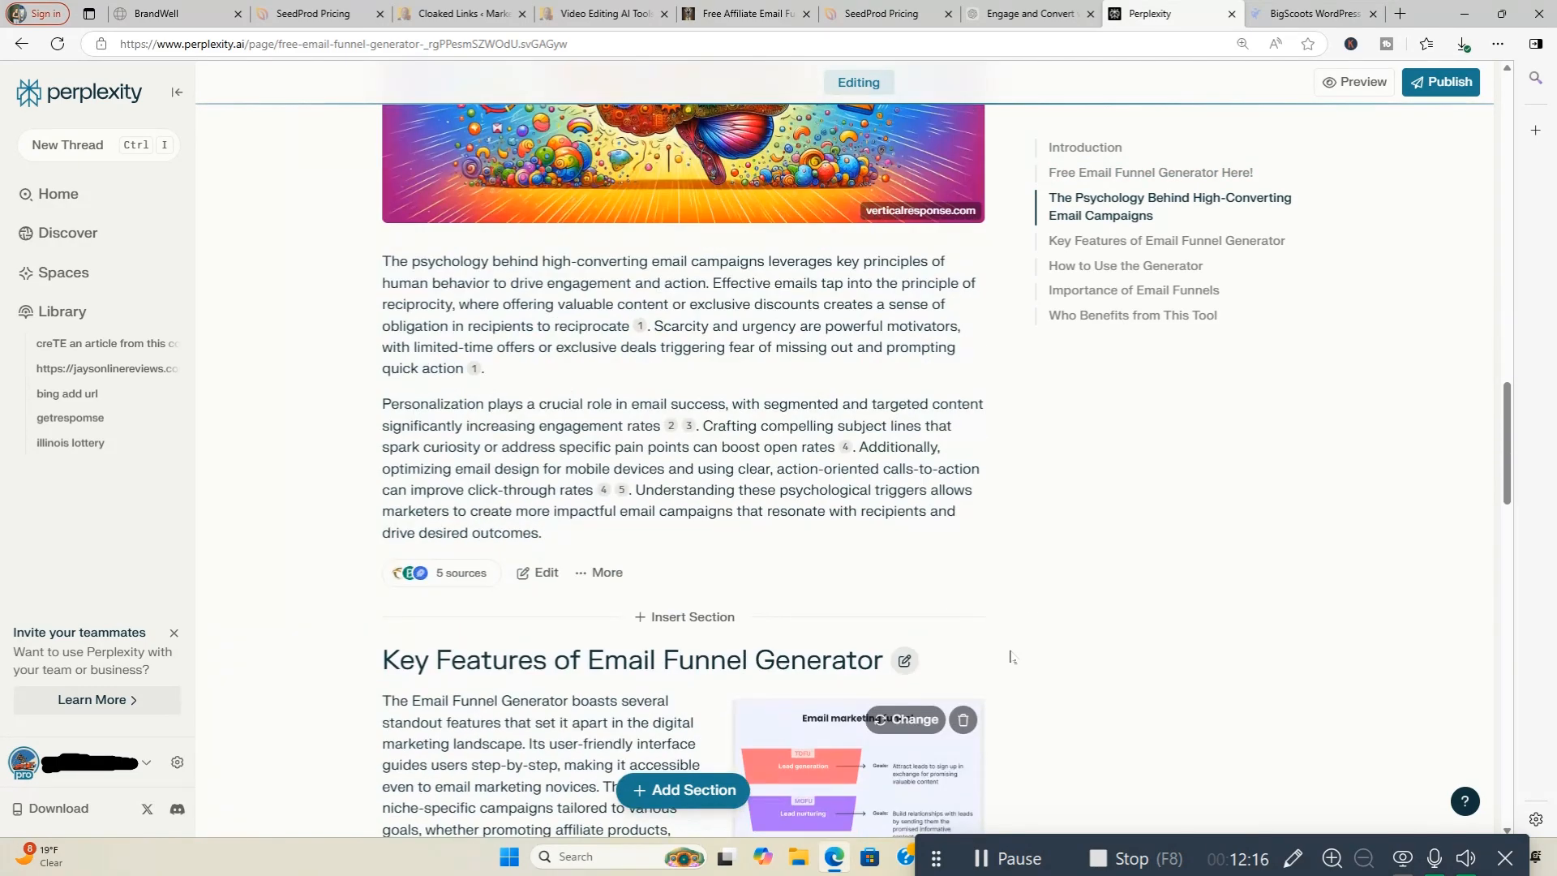
scroll(1012, 656, "down", 8)
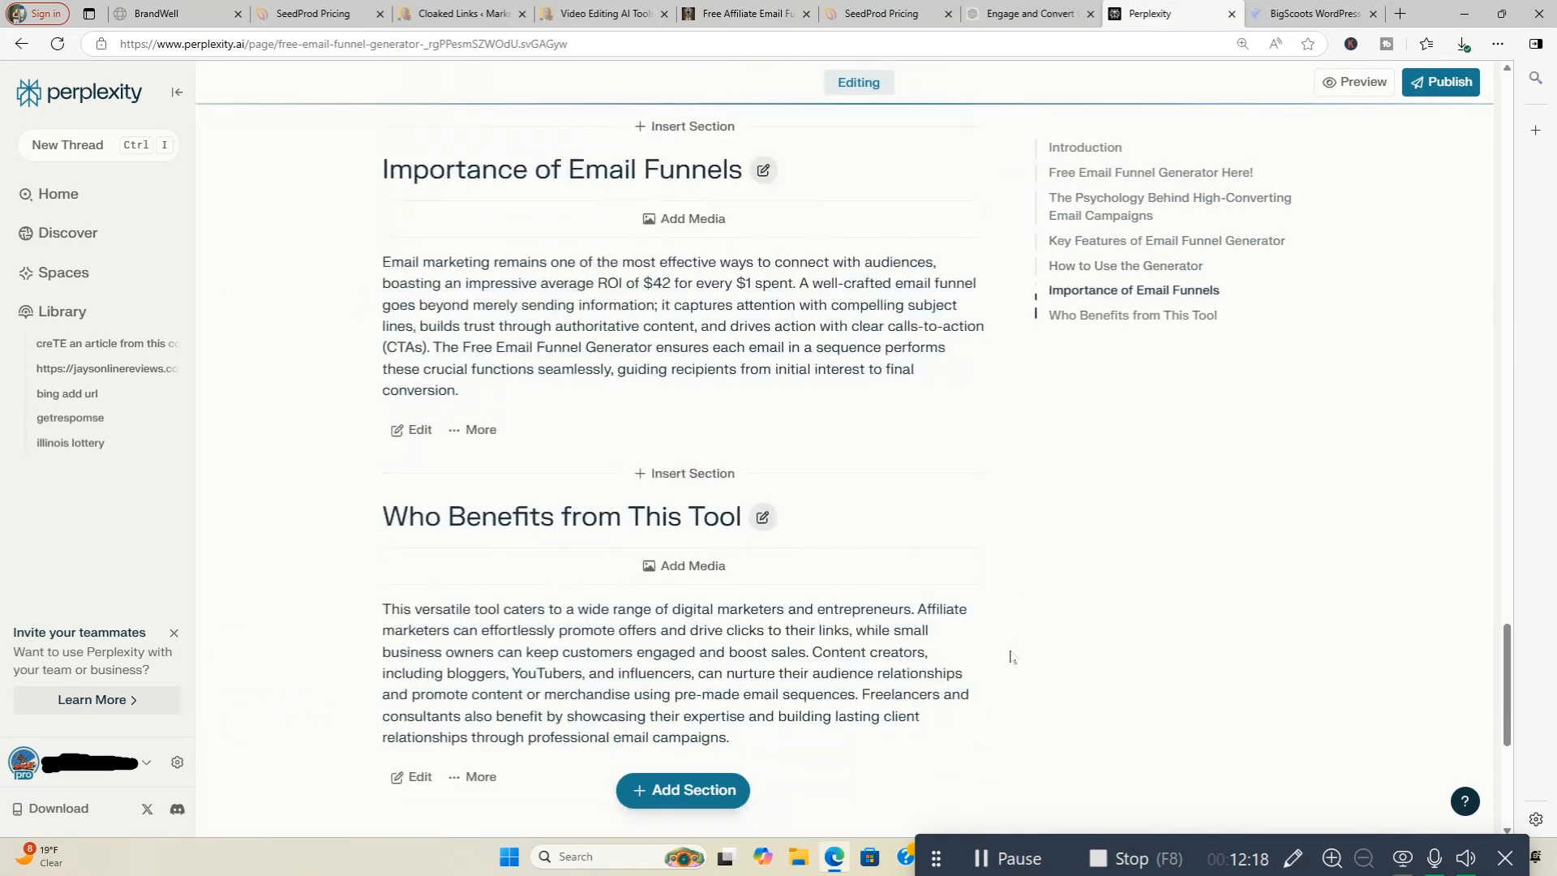
left_click(707, 482)
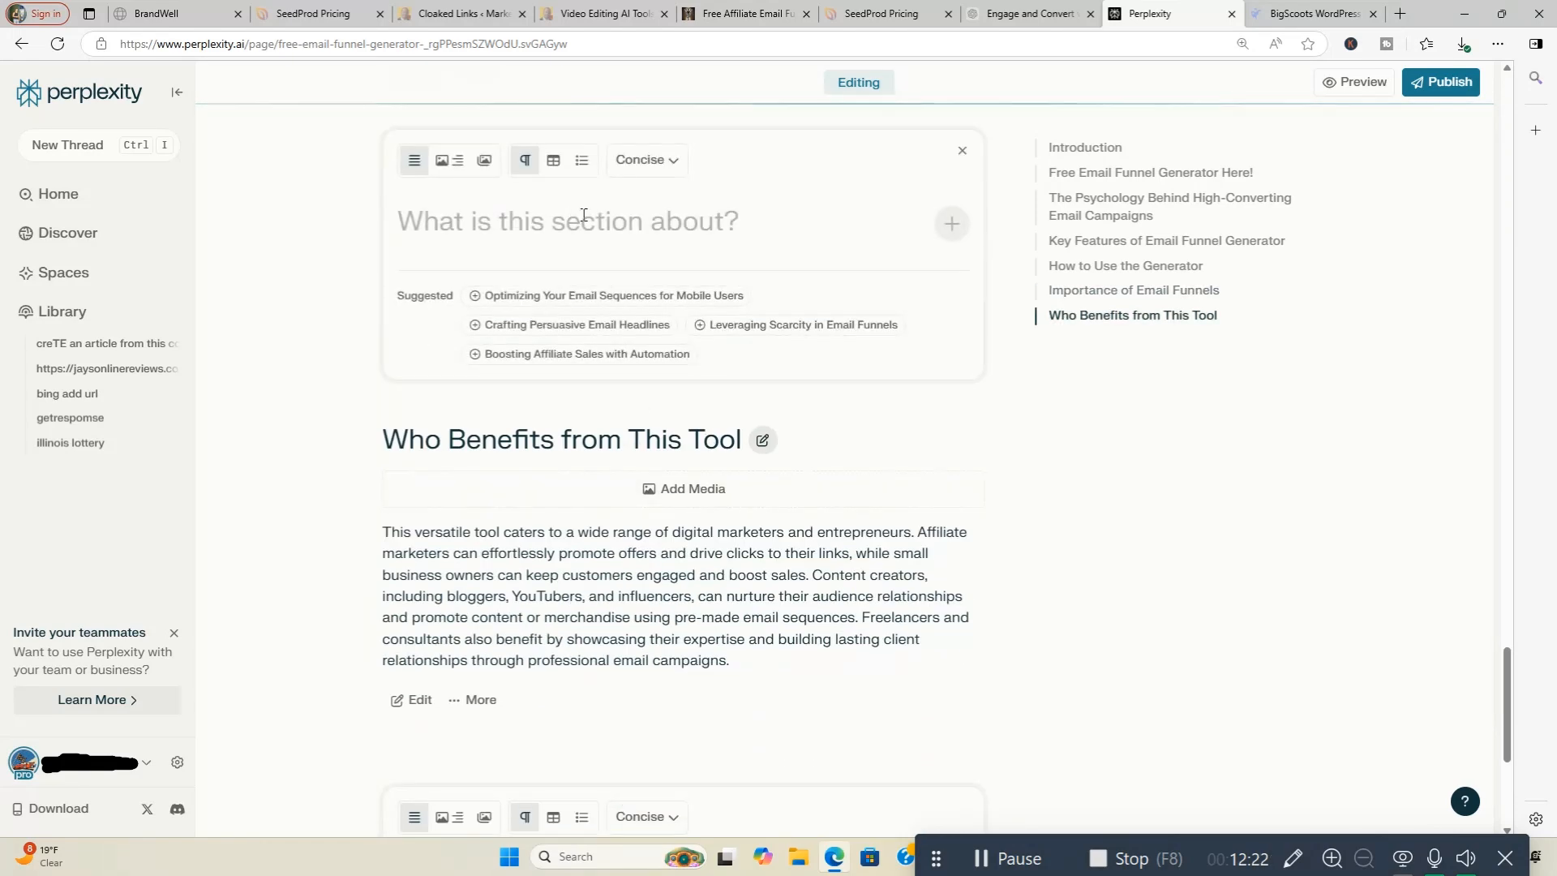
type("Ins")
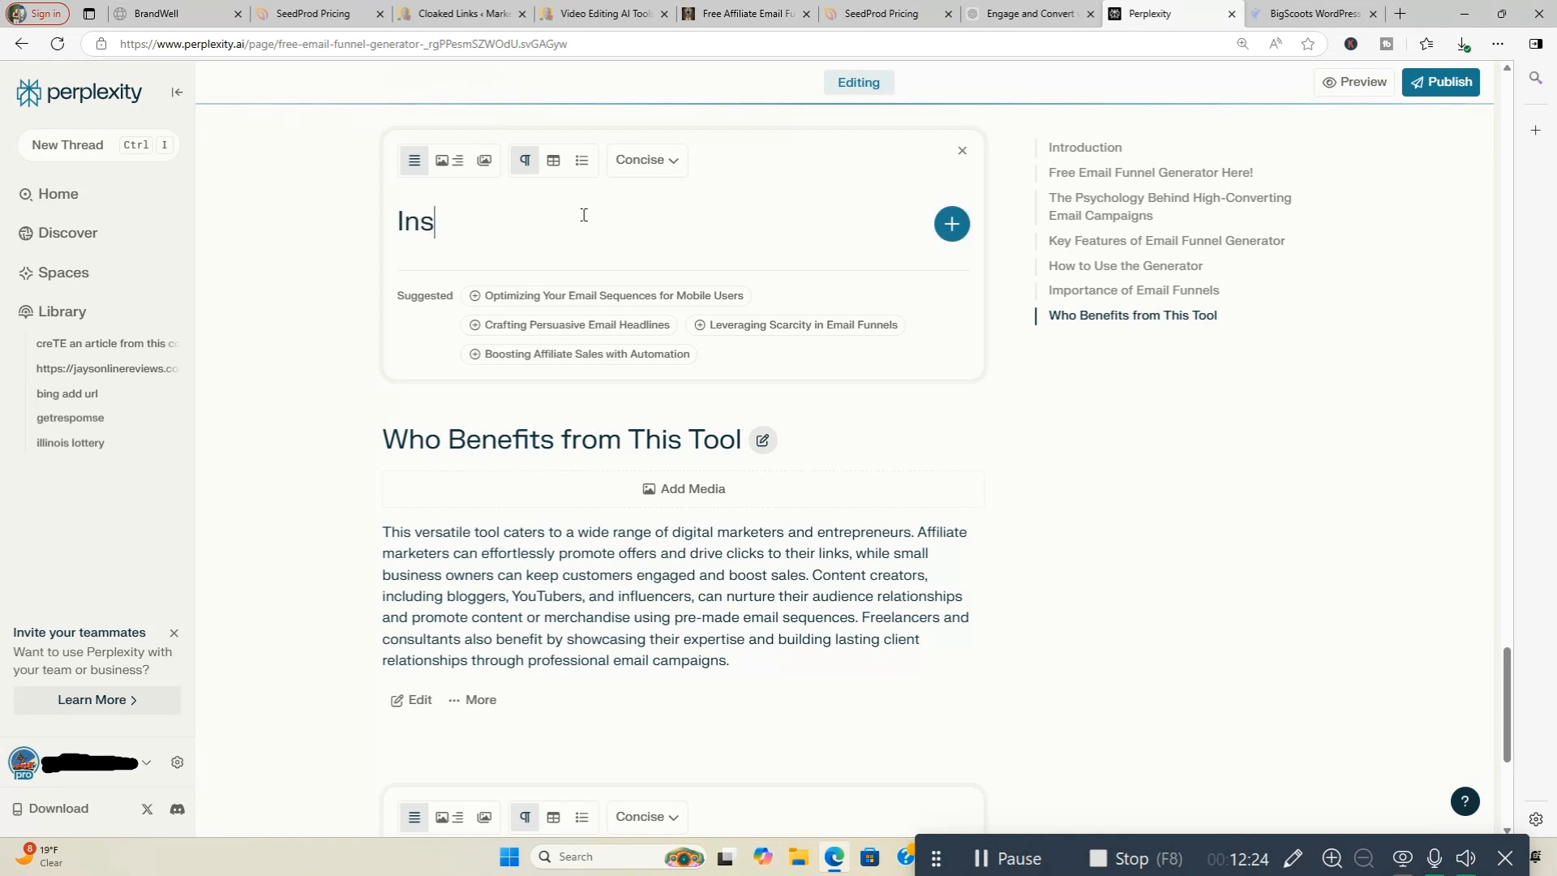
type("ert call to")
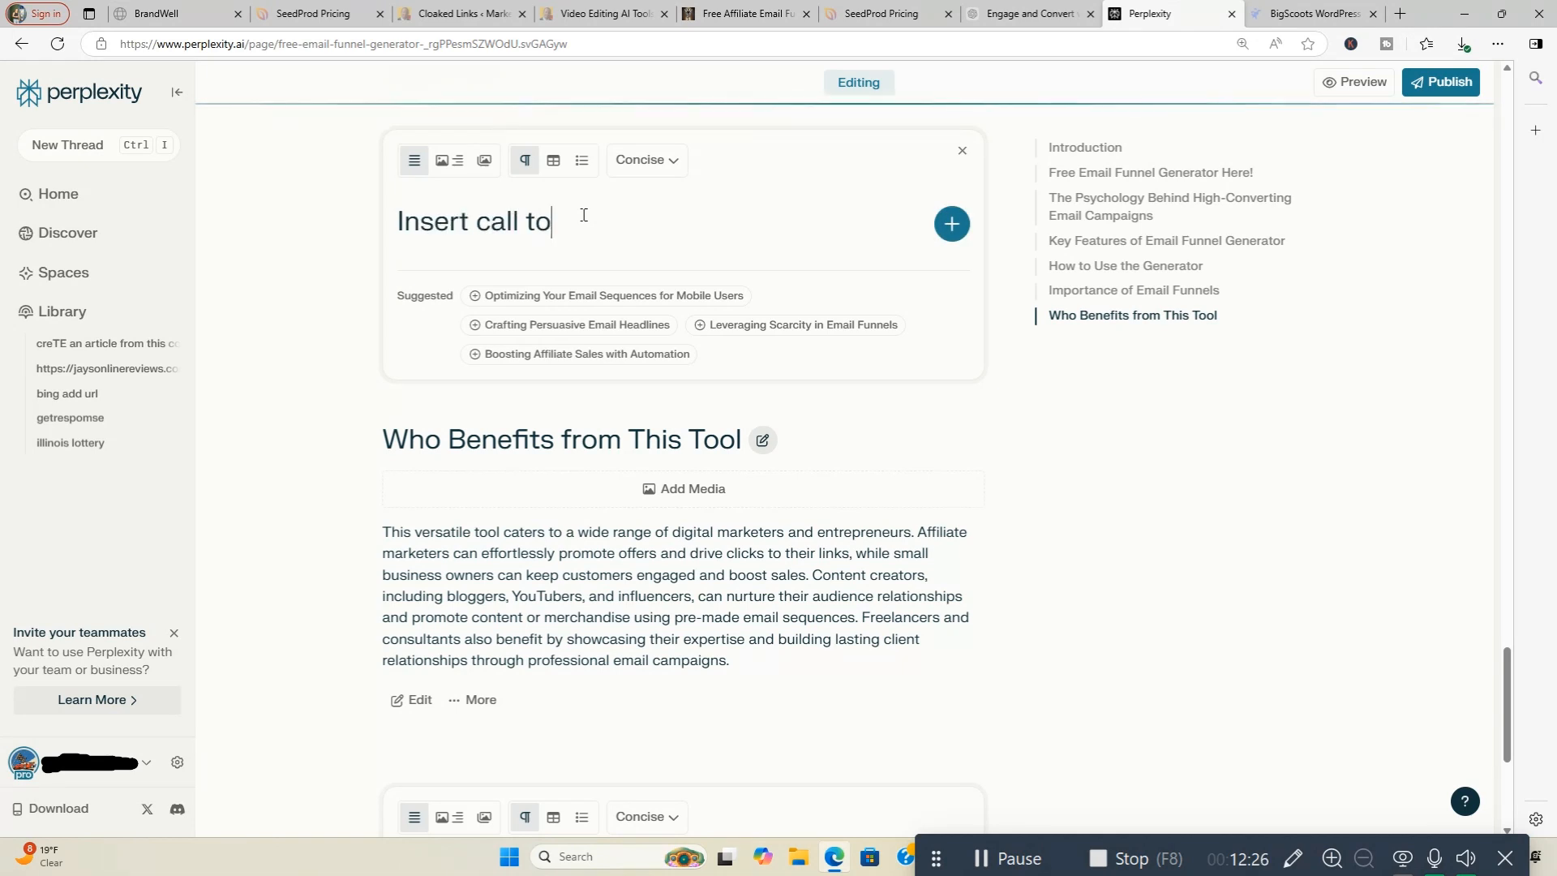
type(" action ")
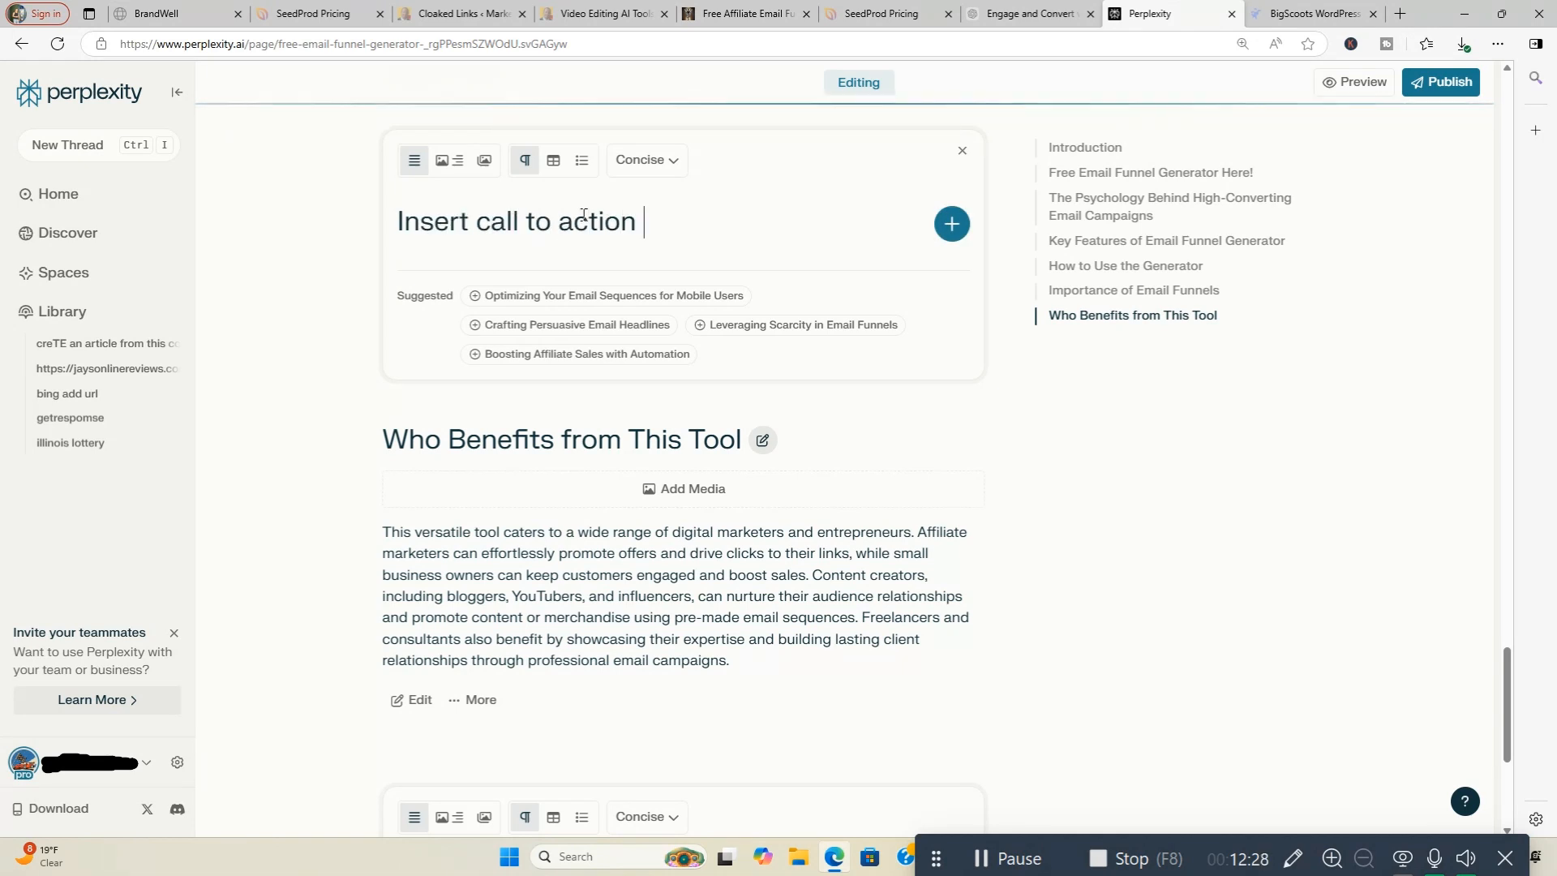
type("Grab")
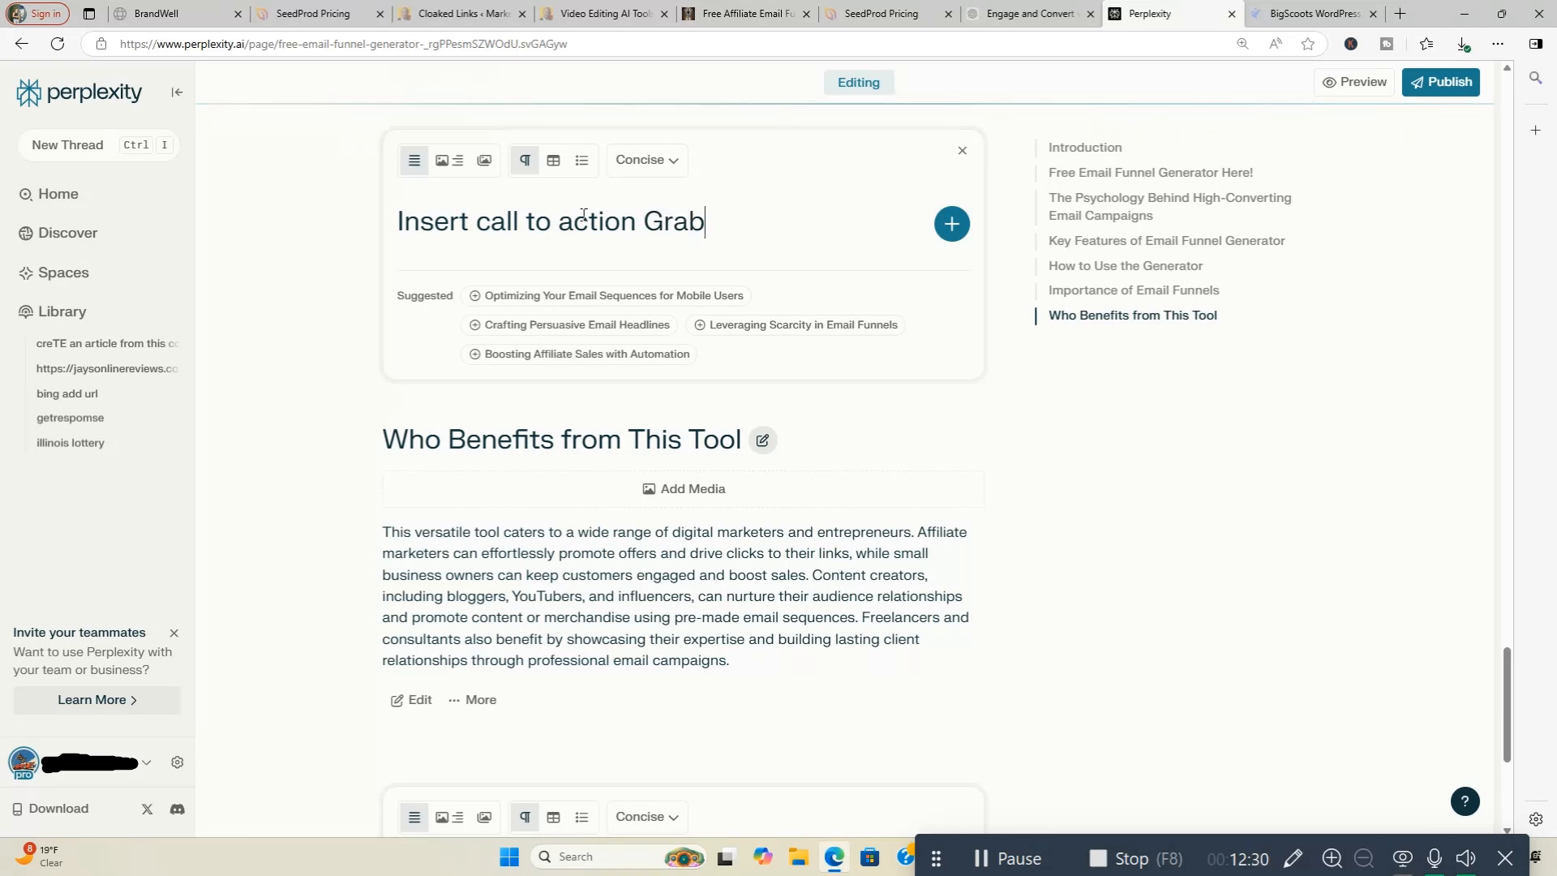
type(" Your FREE Ema")
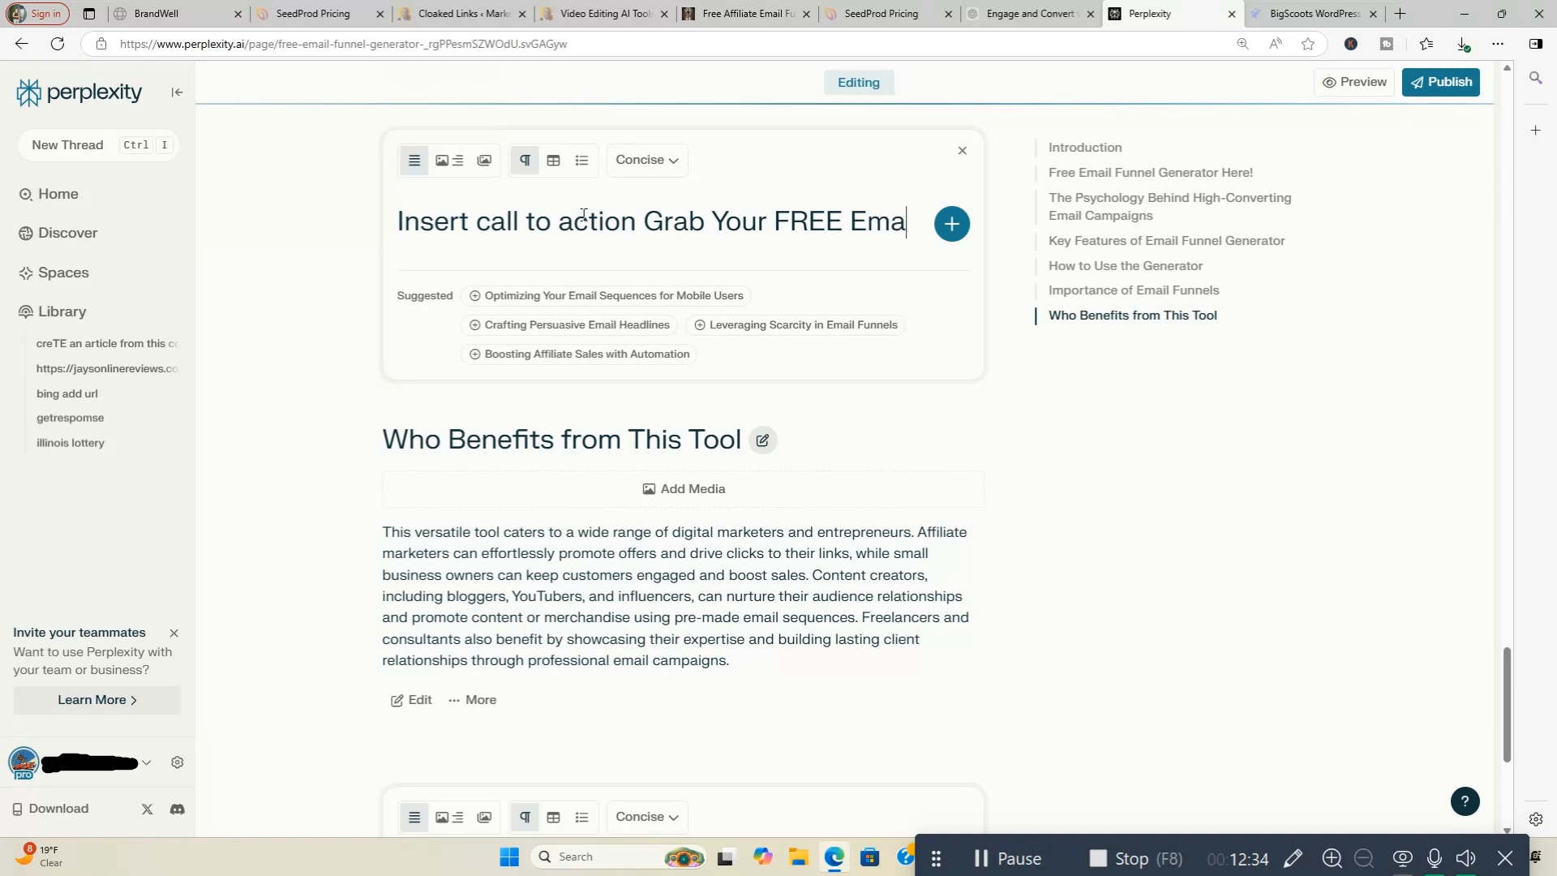
type("il Funnel: G")
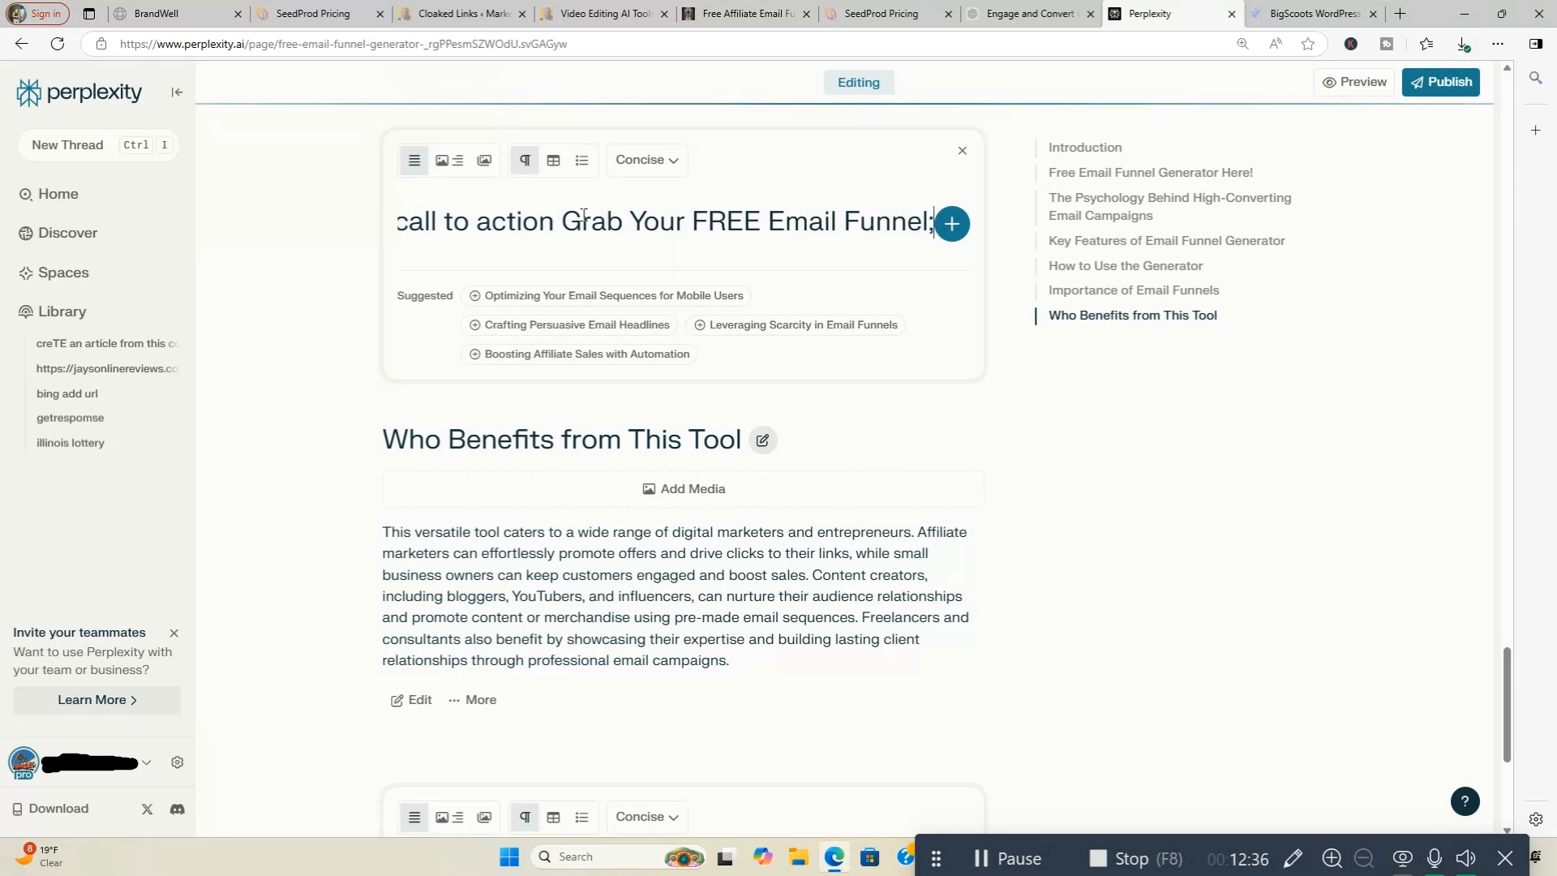
type("ener")
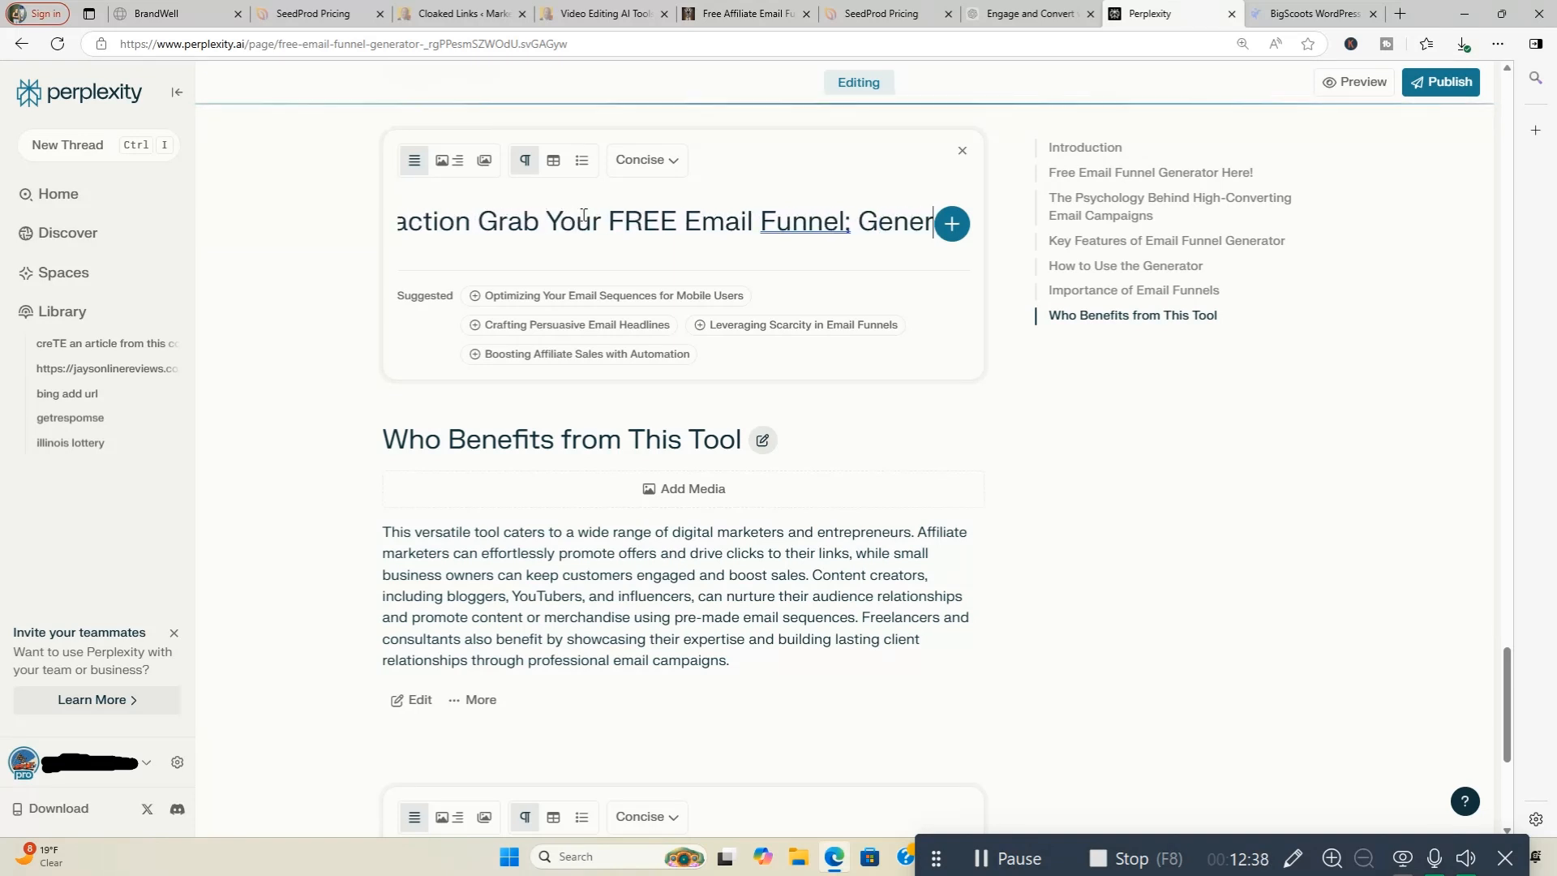
type("ator Here ")
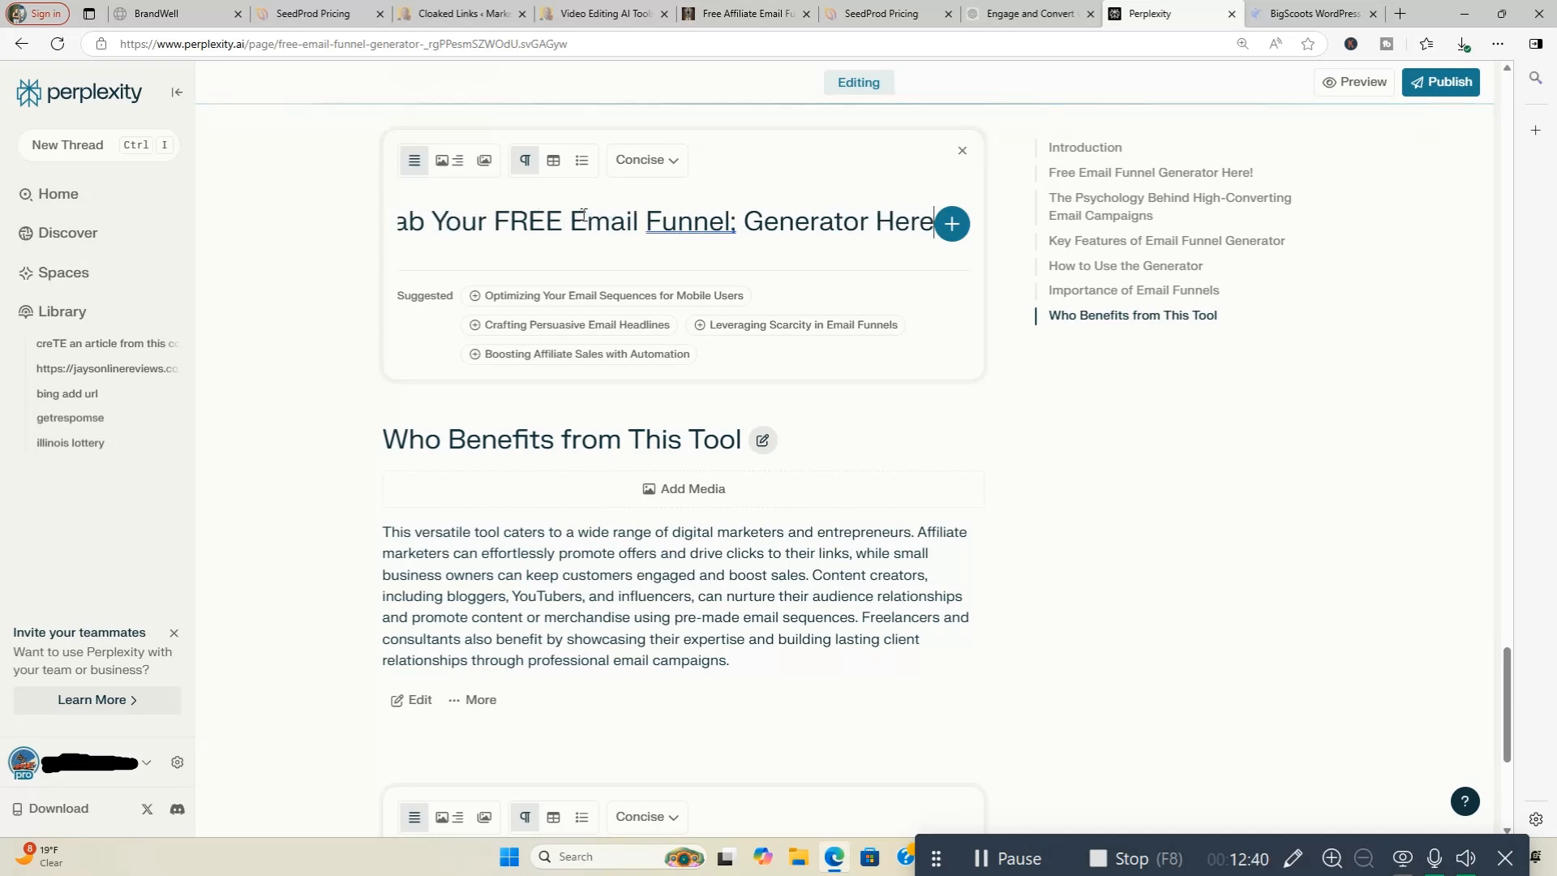
type("with ")
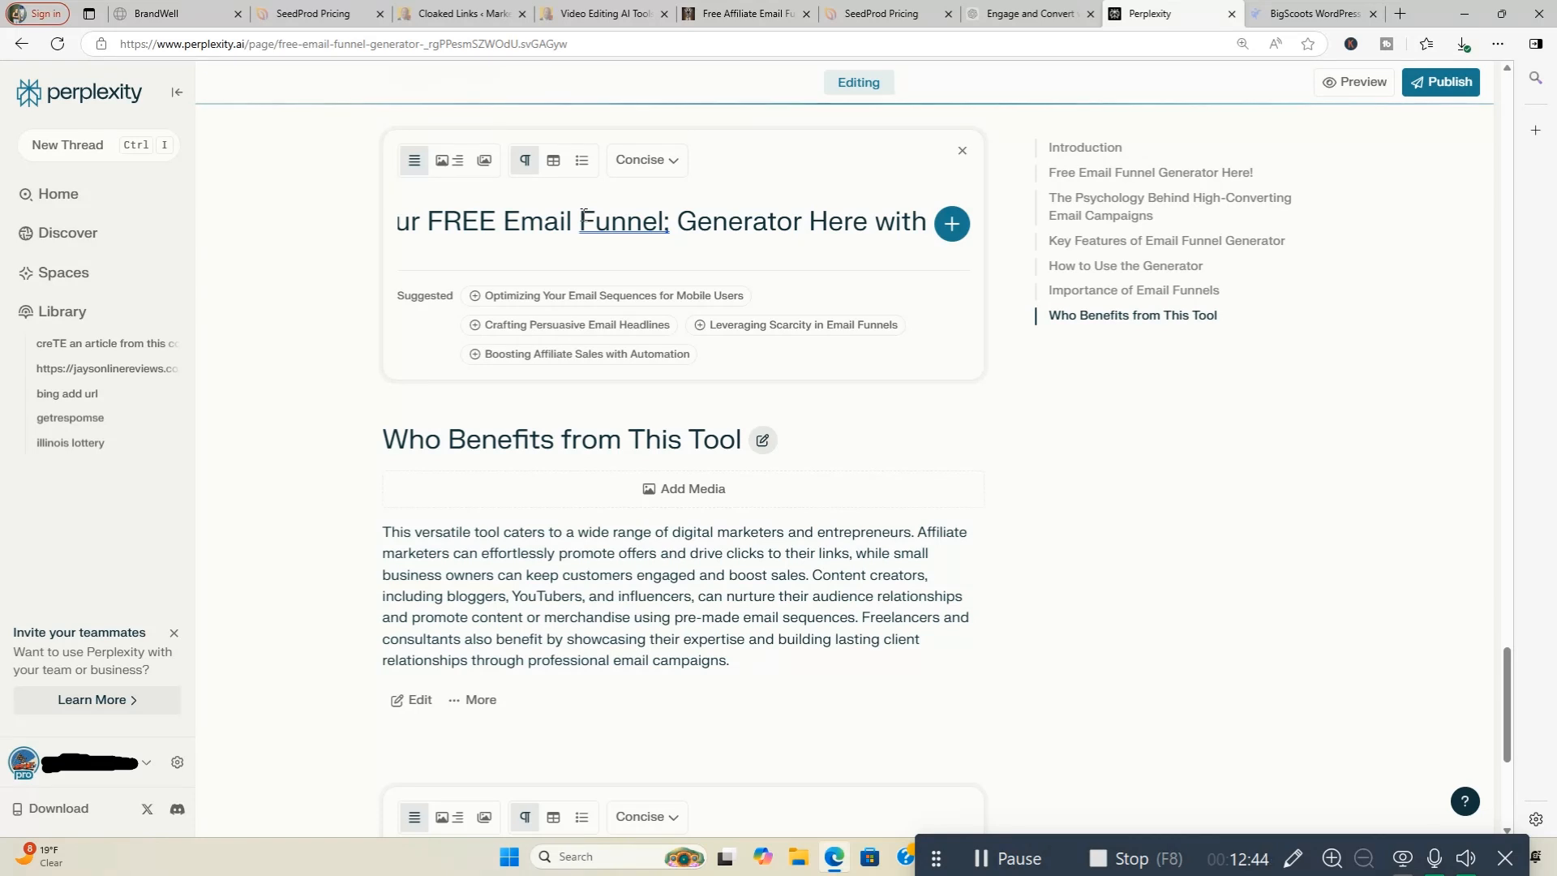
type("my link")
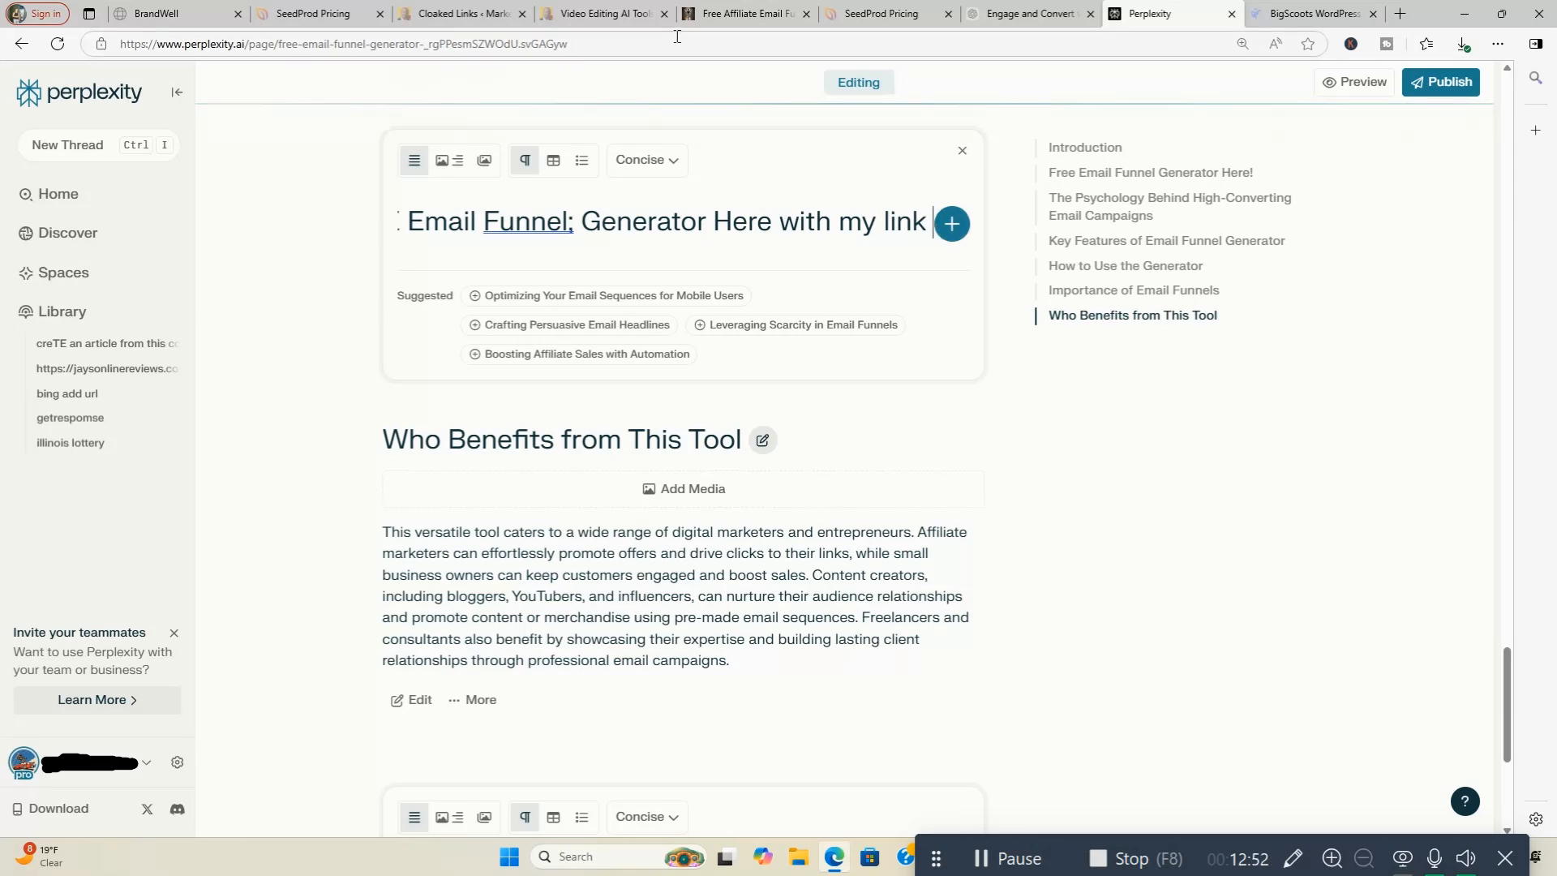
- Copy the web address of the free affiliate email funnel generator landing page on instantsalesfunnels.com
left_click(733, 18)
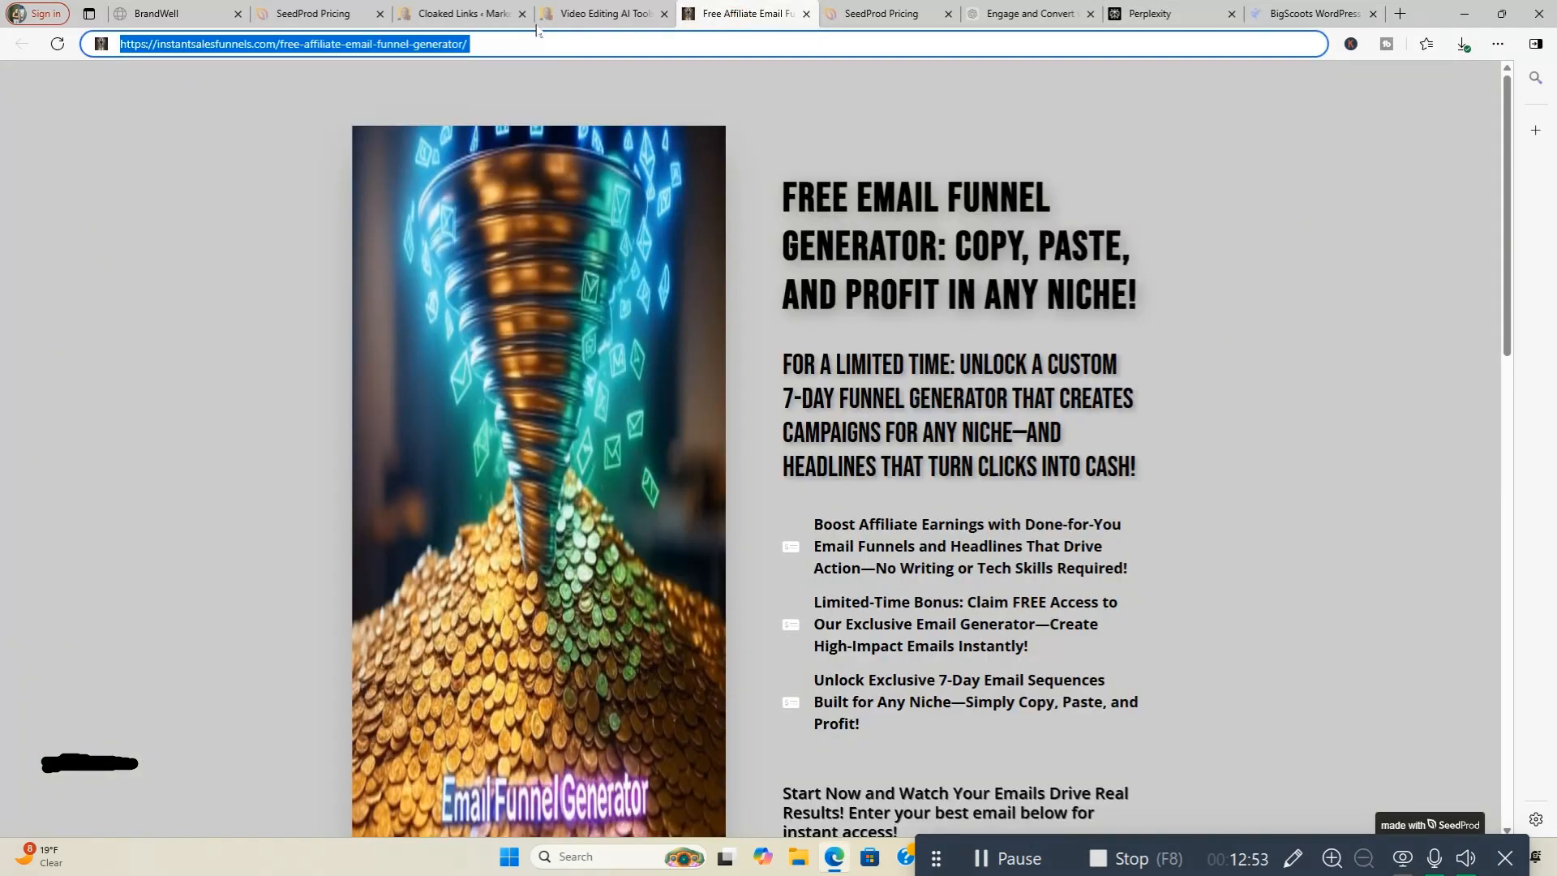
right_click(460, 46)
left_click(538, 195)
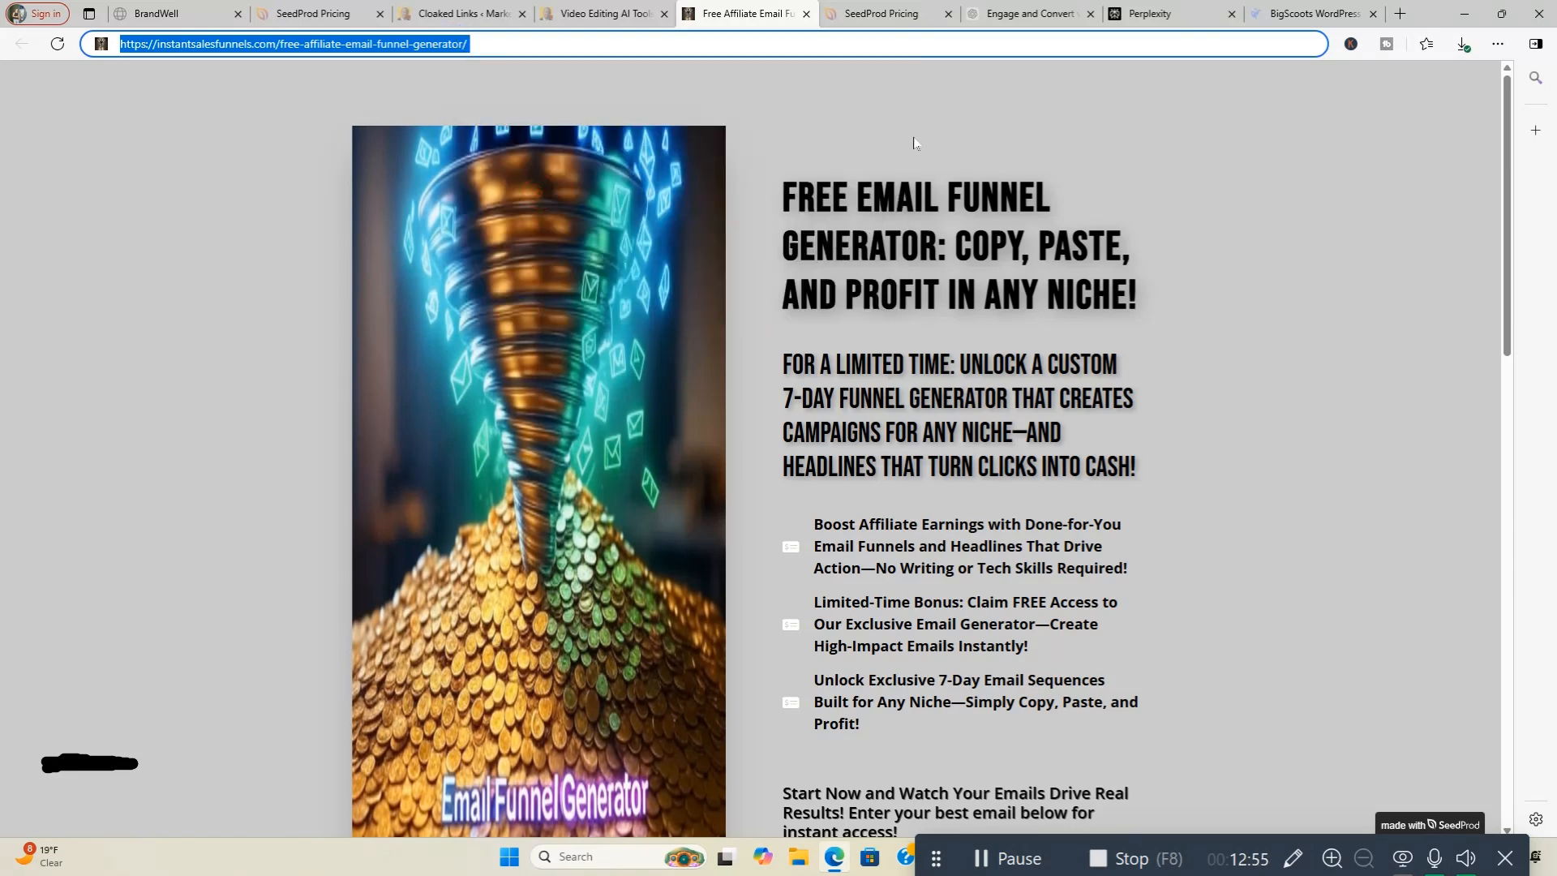
left_click(1152, 18)
left_click_drag(925, 221, 933, 221)
left_click(931, 221)
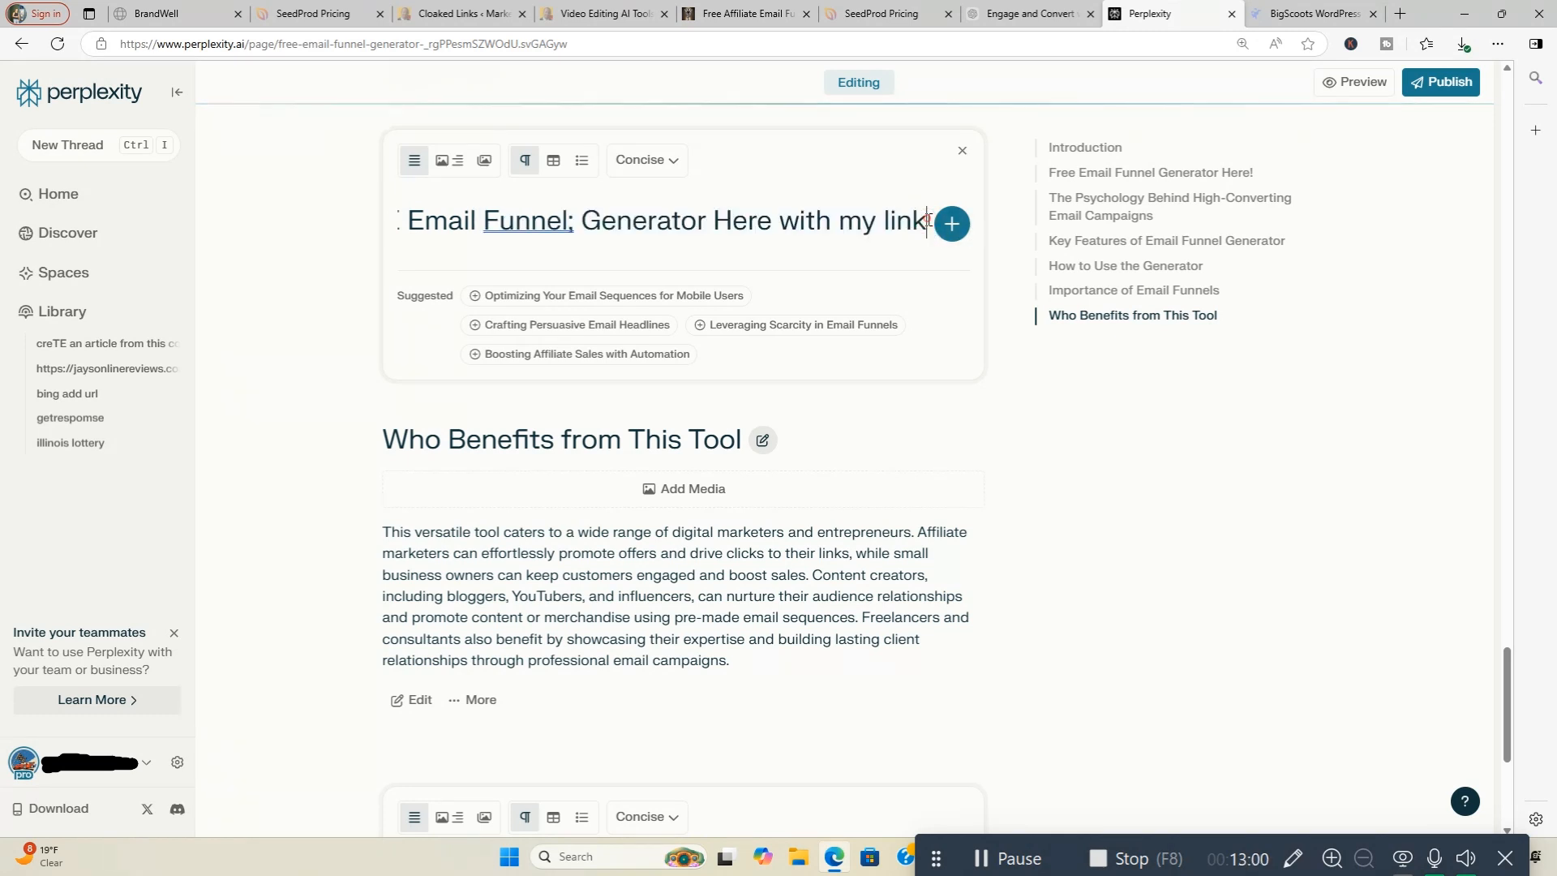
right_click(928, 224)
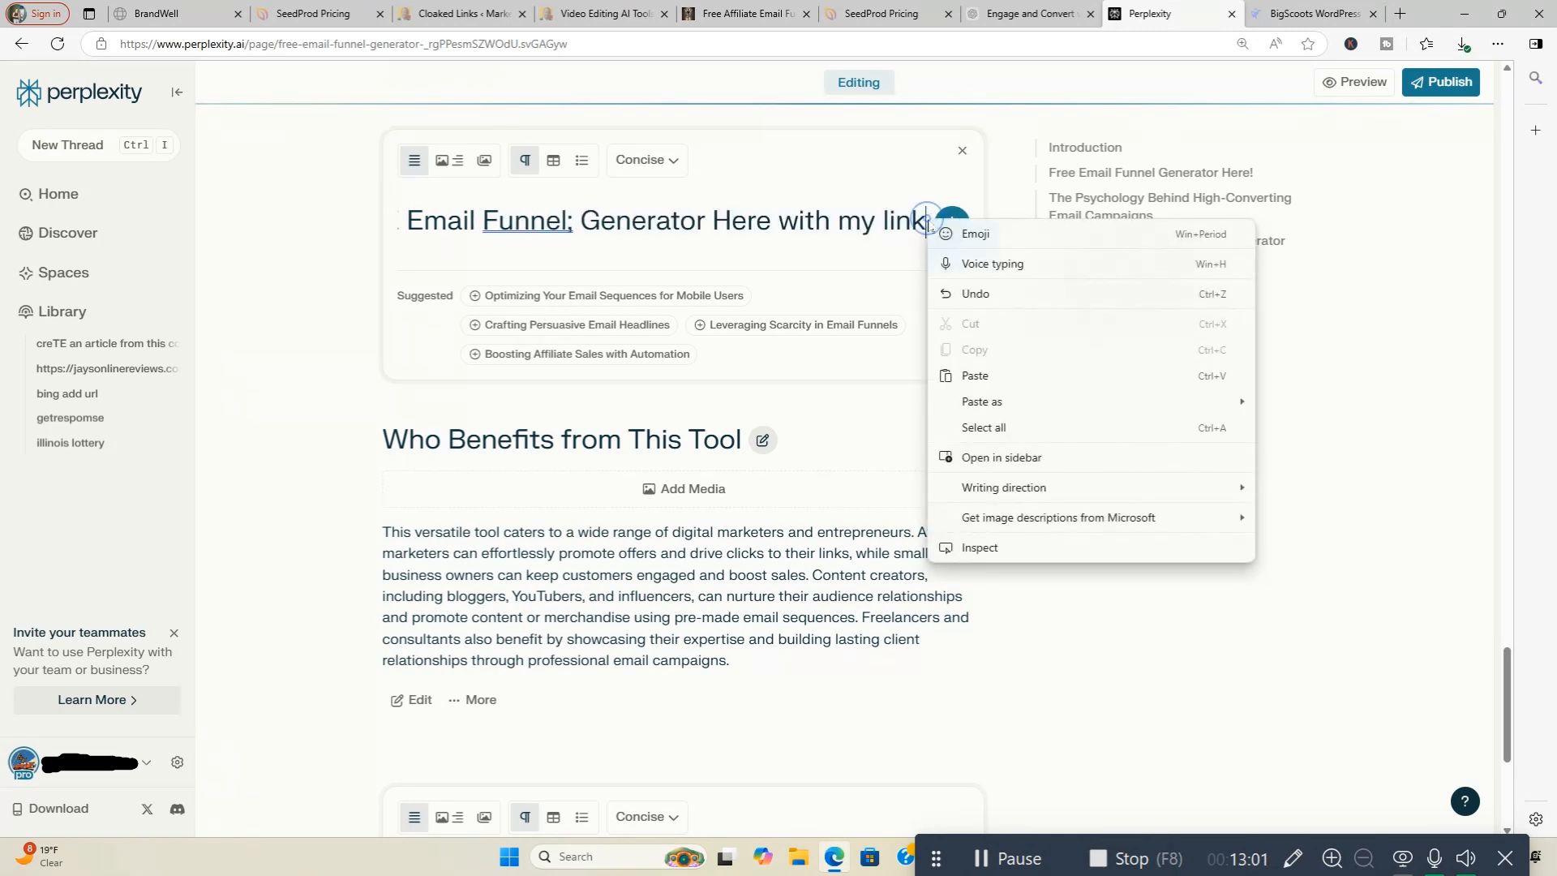
left_click(975, 376)
left_click(650, 222)
left_click_drag(635, 221, 428, 247)
left_click(397, 221)
left_click(445, 221)
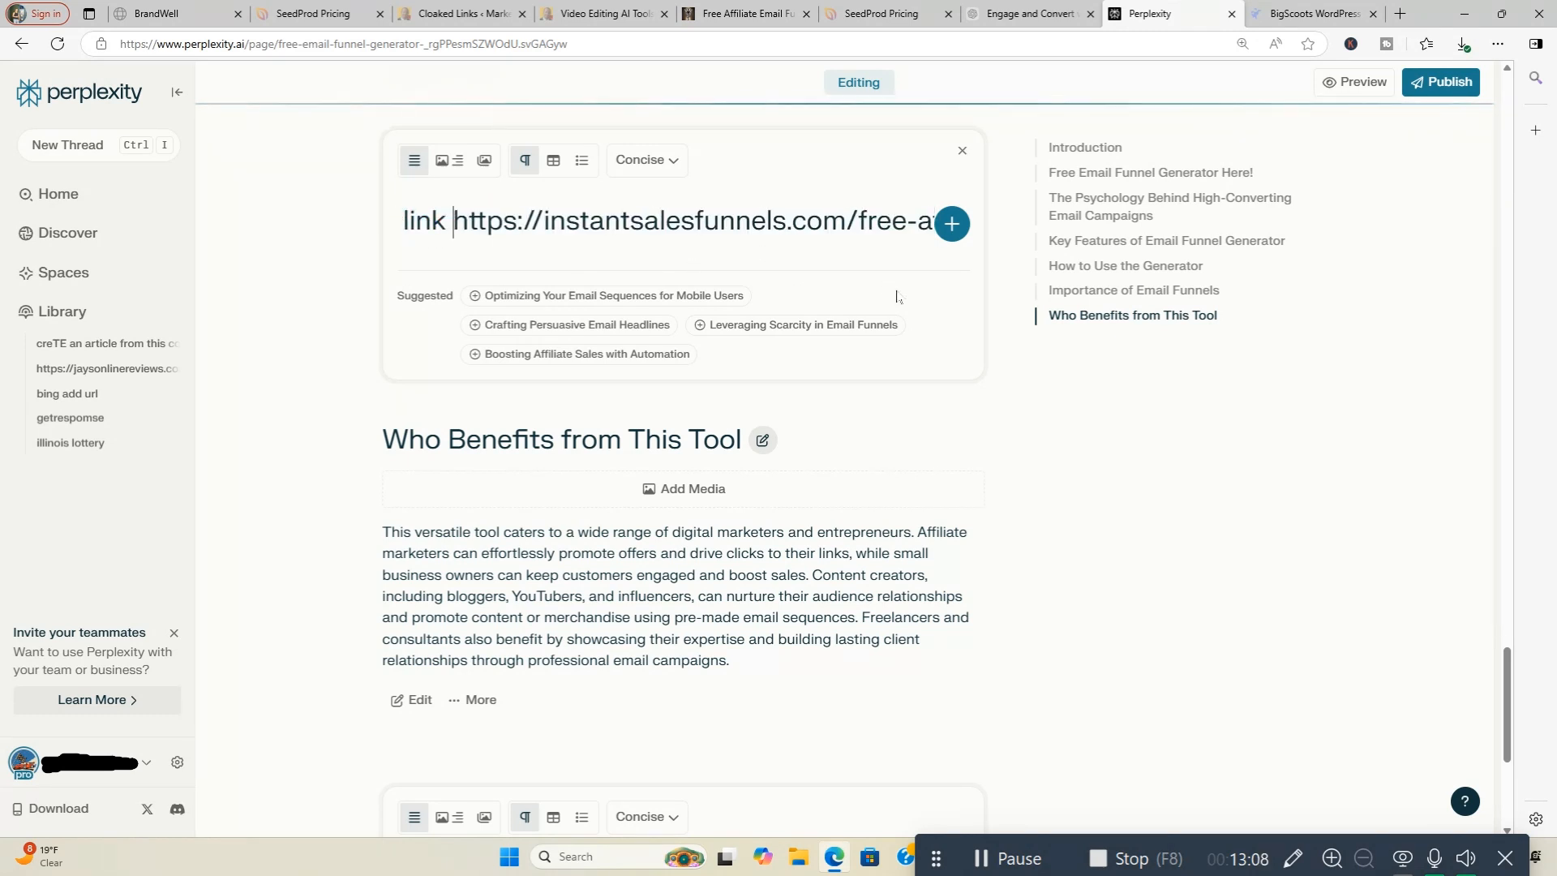
key("Return")
- Add automatically found media to the Get Free Funnel Generator section and check its text and landing page link
scroll(1022, 635, "up", 5)
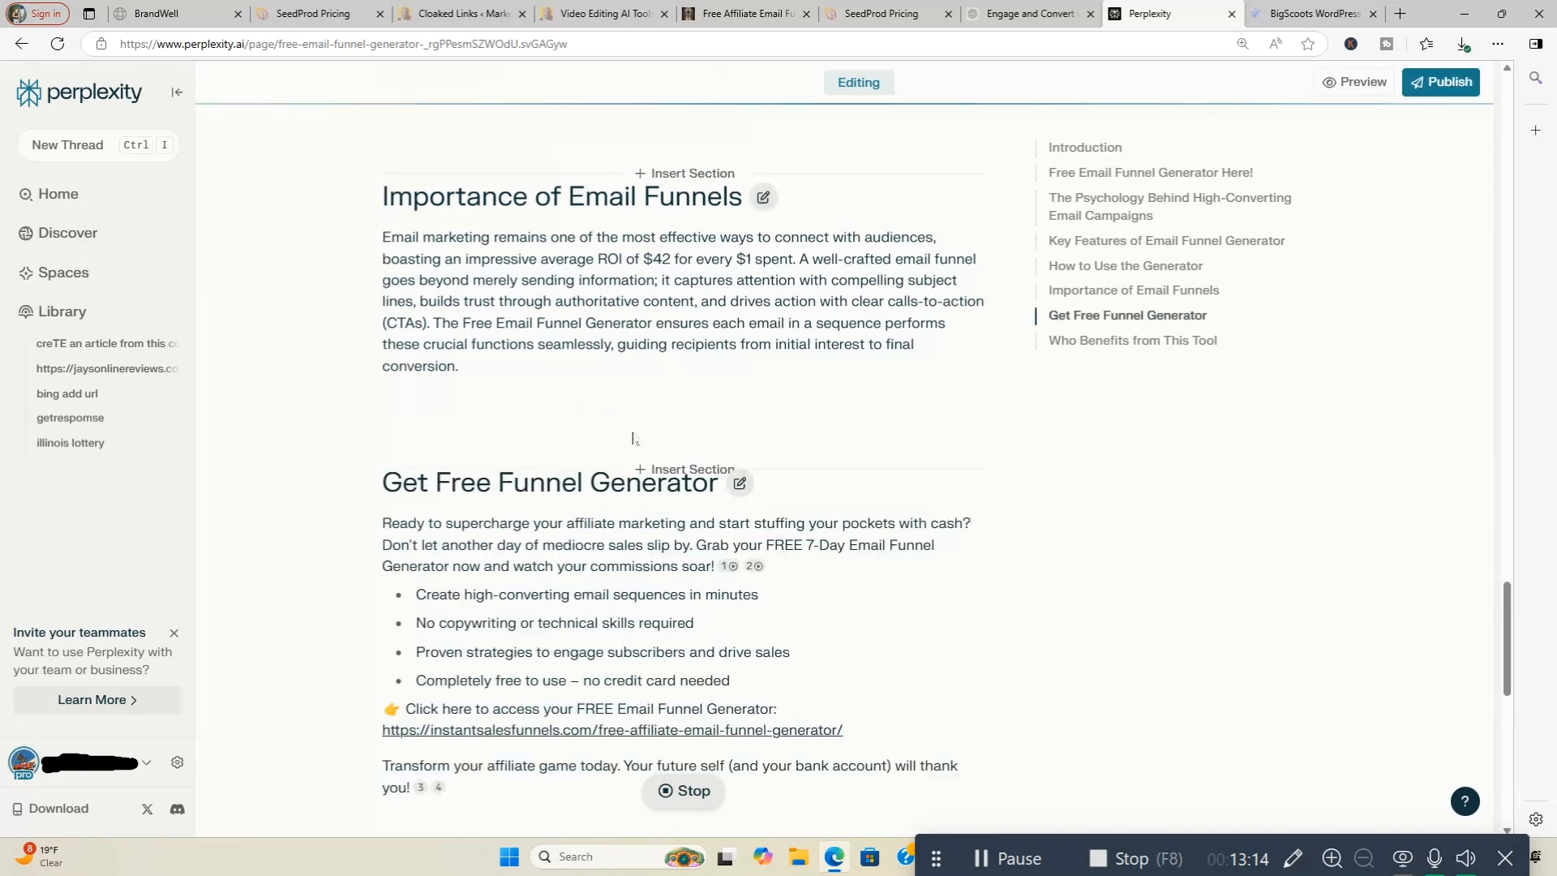
left_click(702, 613)
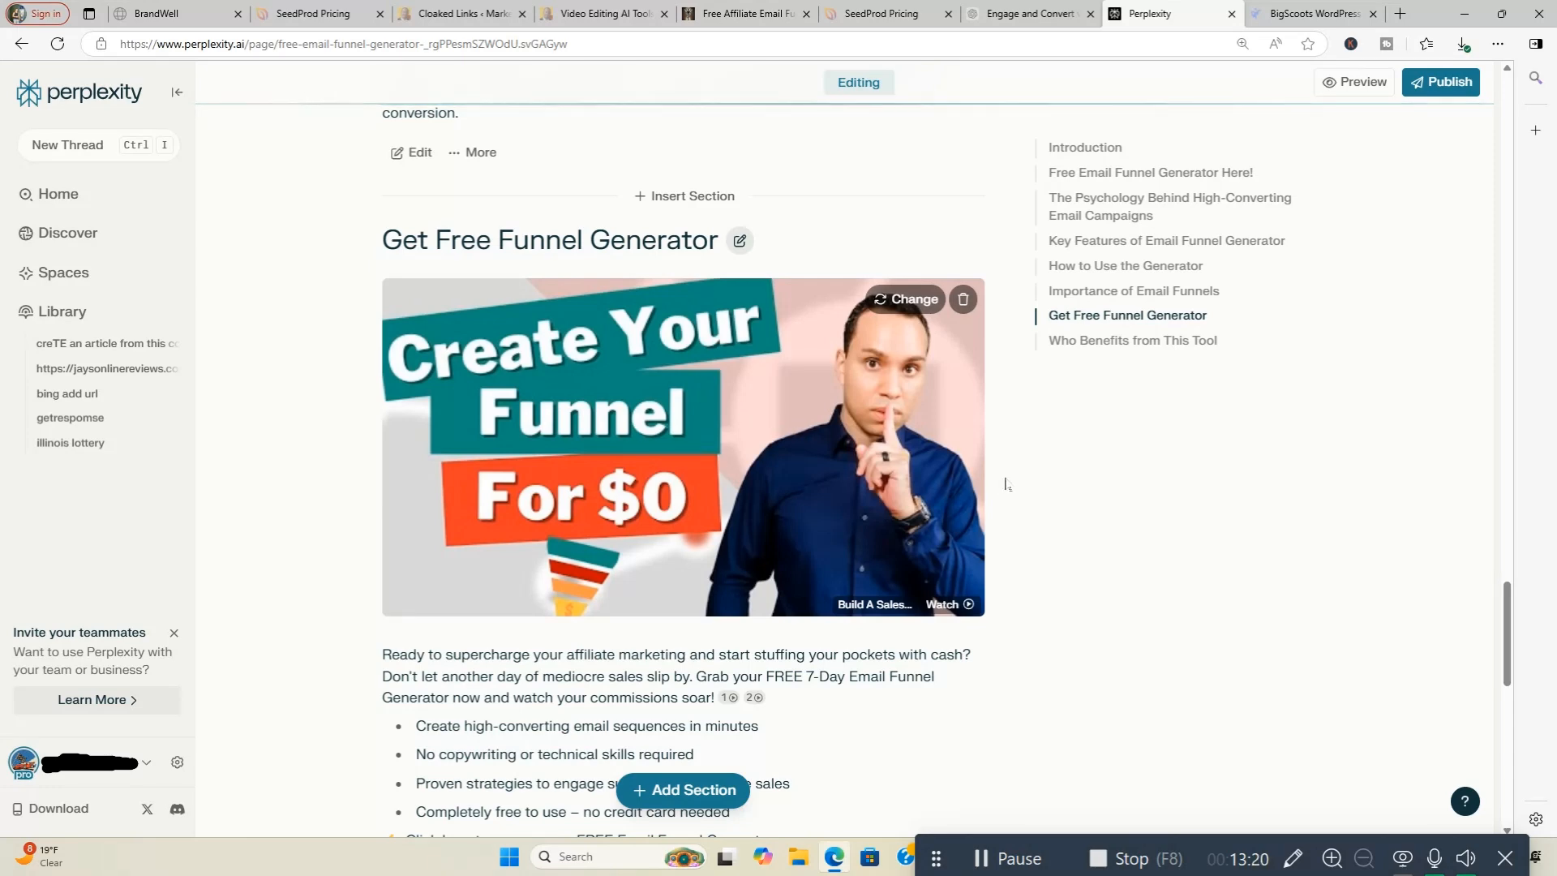
scroll(1006, 485, "down", 3)
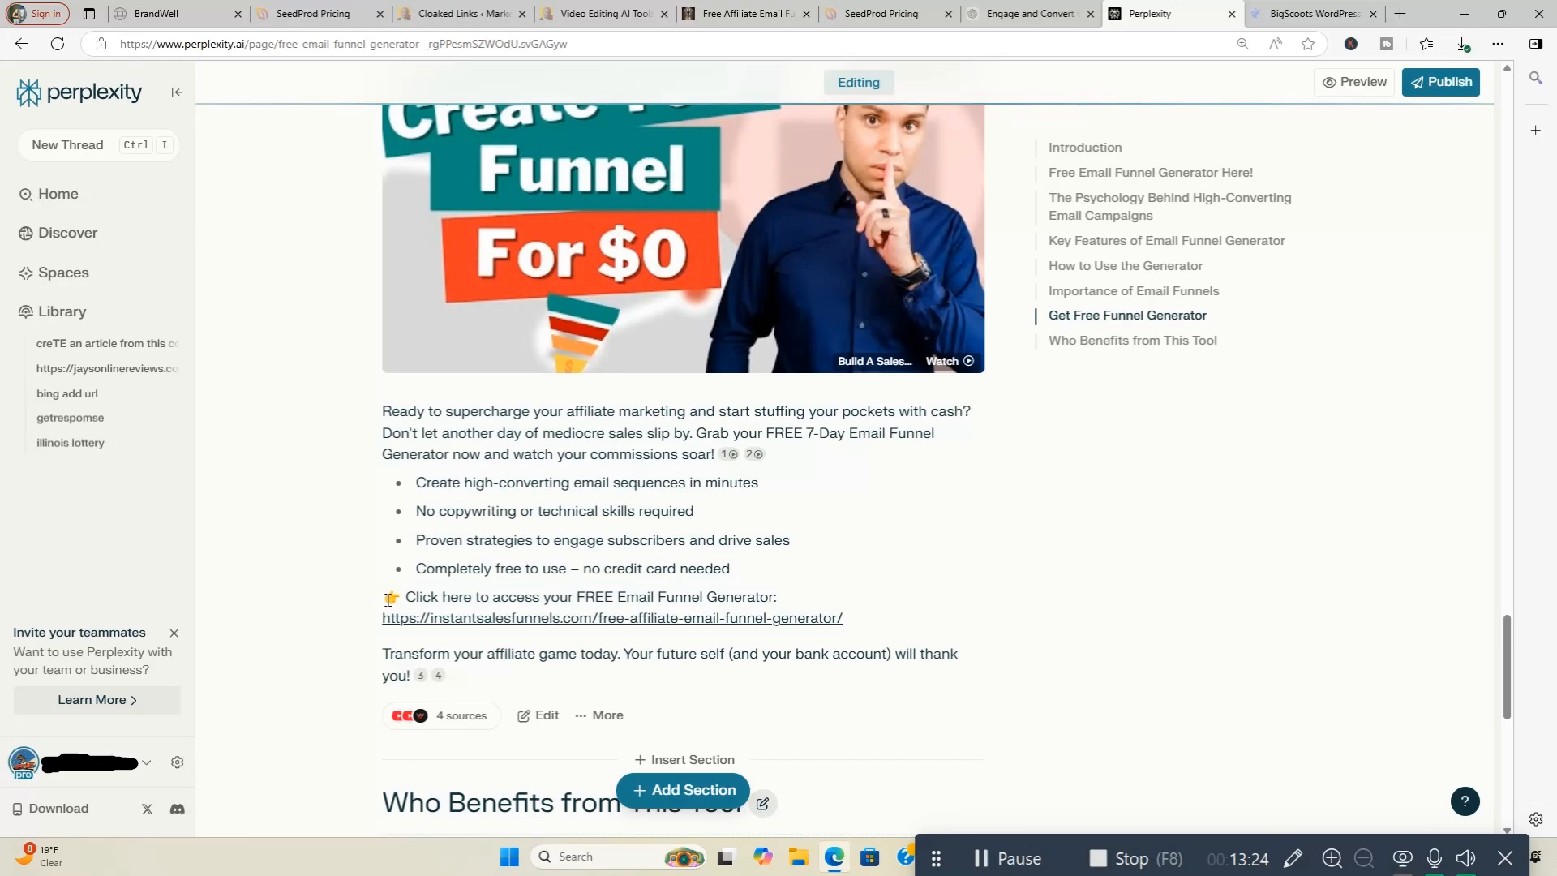
- Review the whole page from the header image and title down to the second call-to-action section and its link
scroll(992, 649, "up", 20)
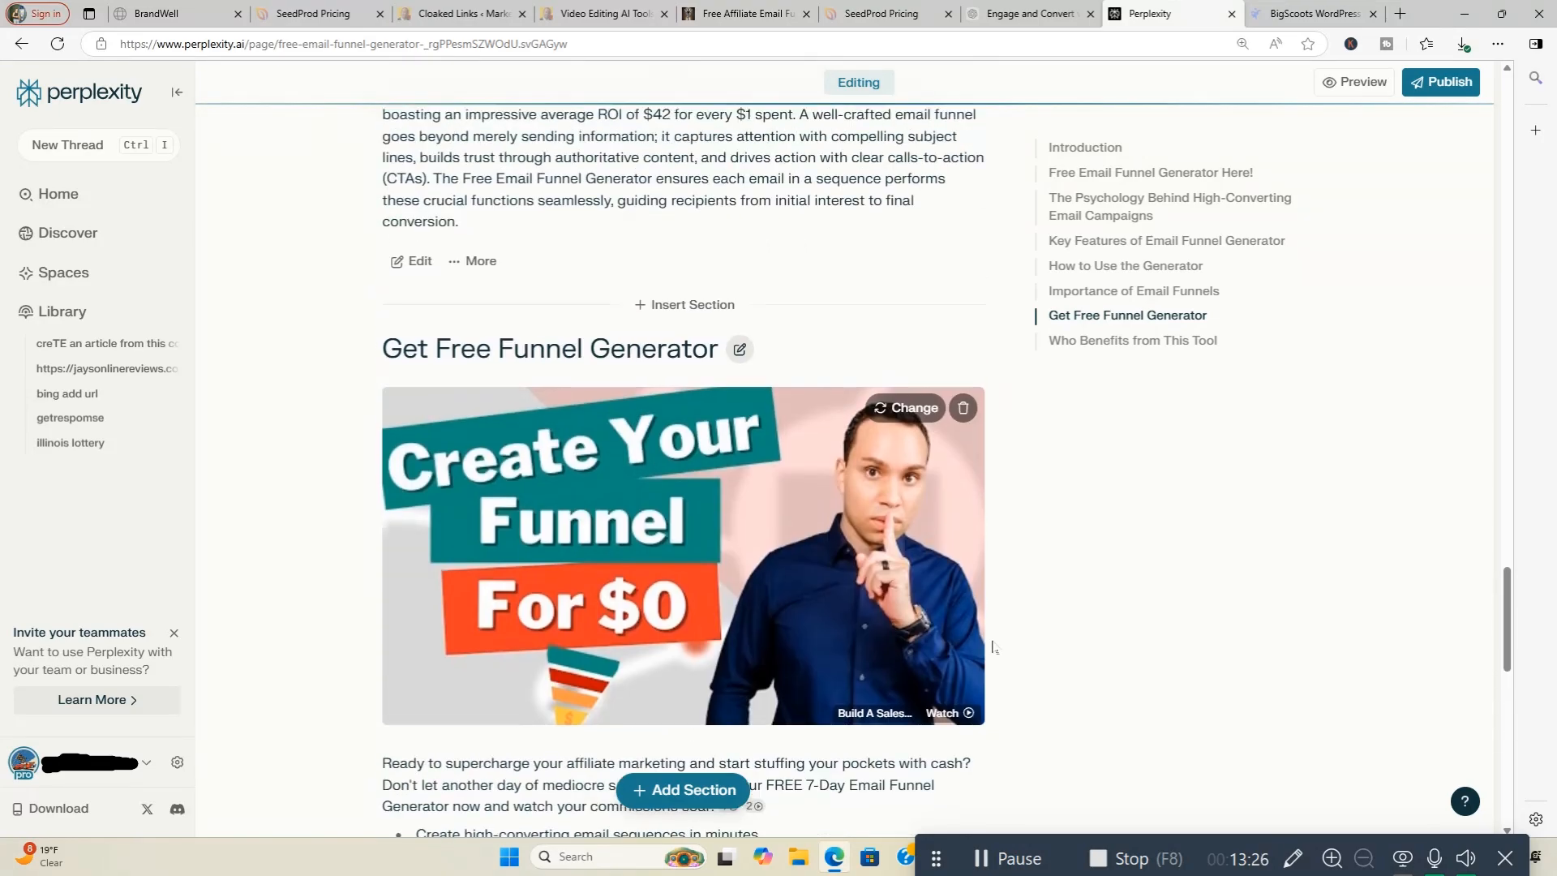
scroll(993, 653, "up", 15)
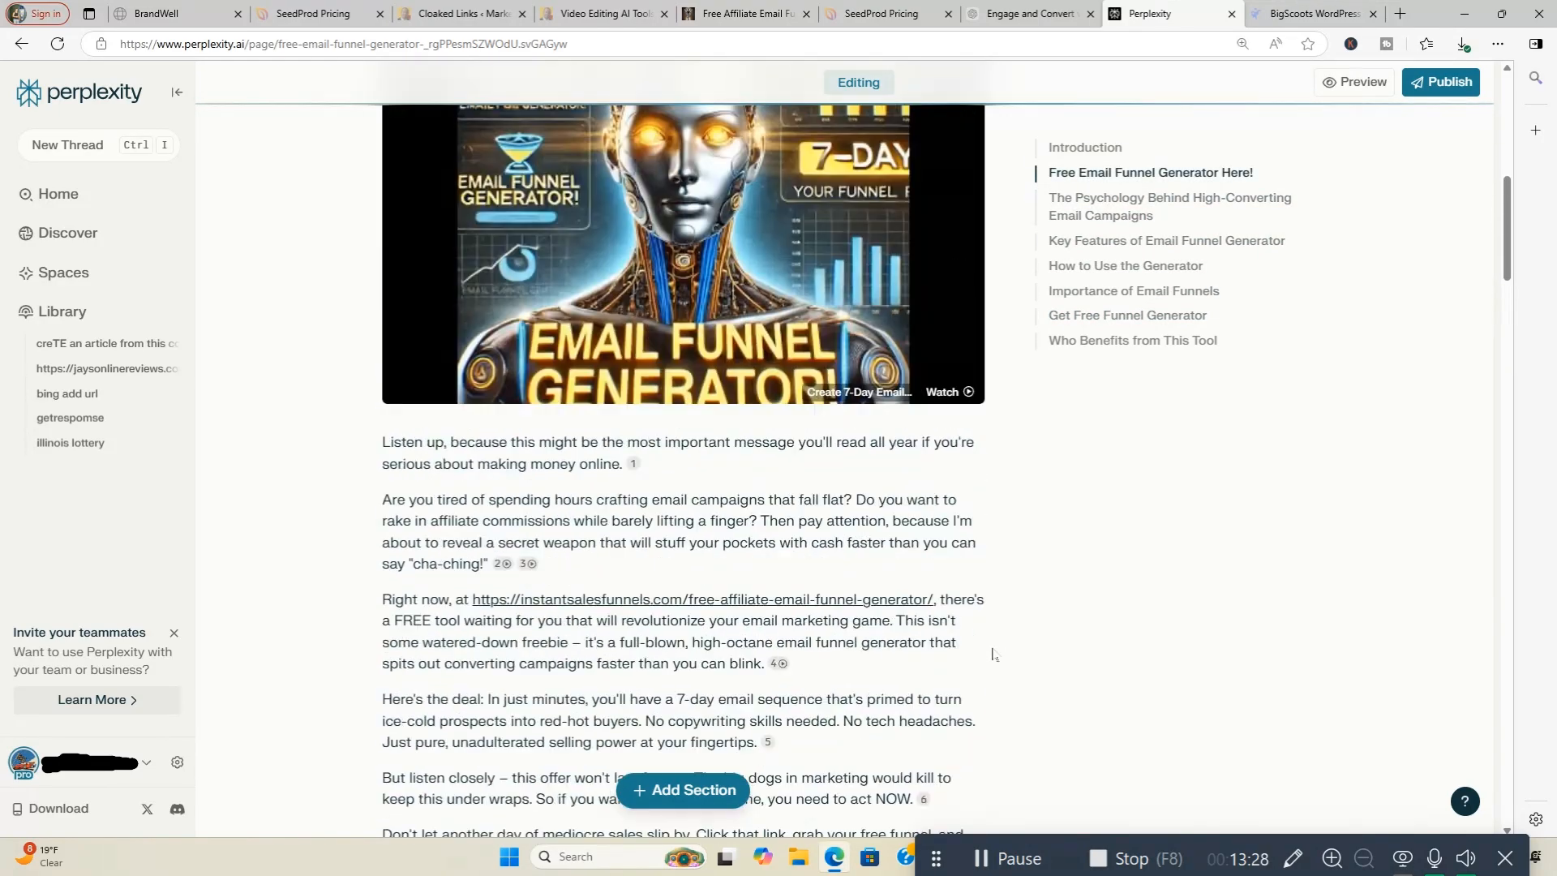
scroll(1100, 657, "up", 3)
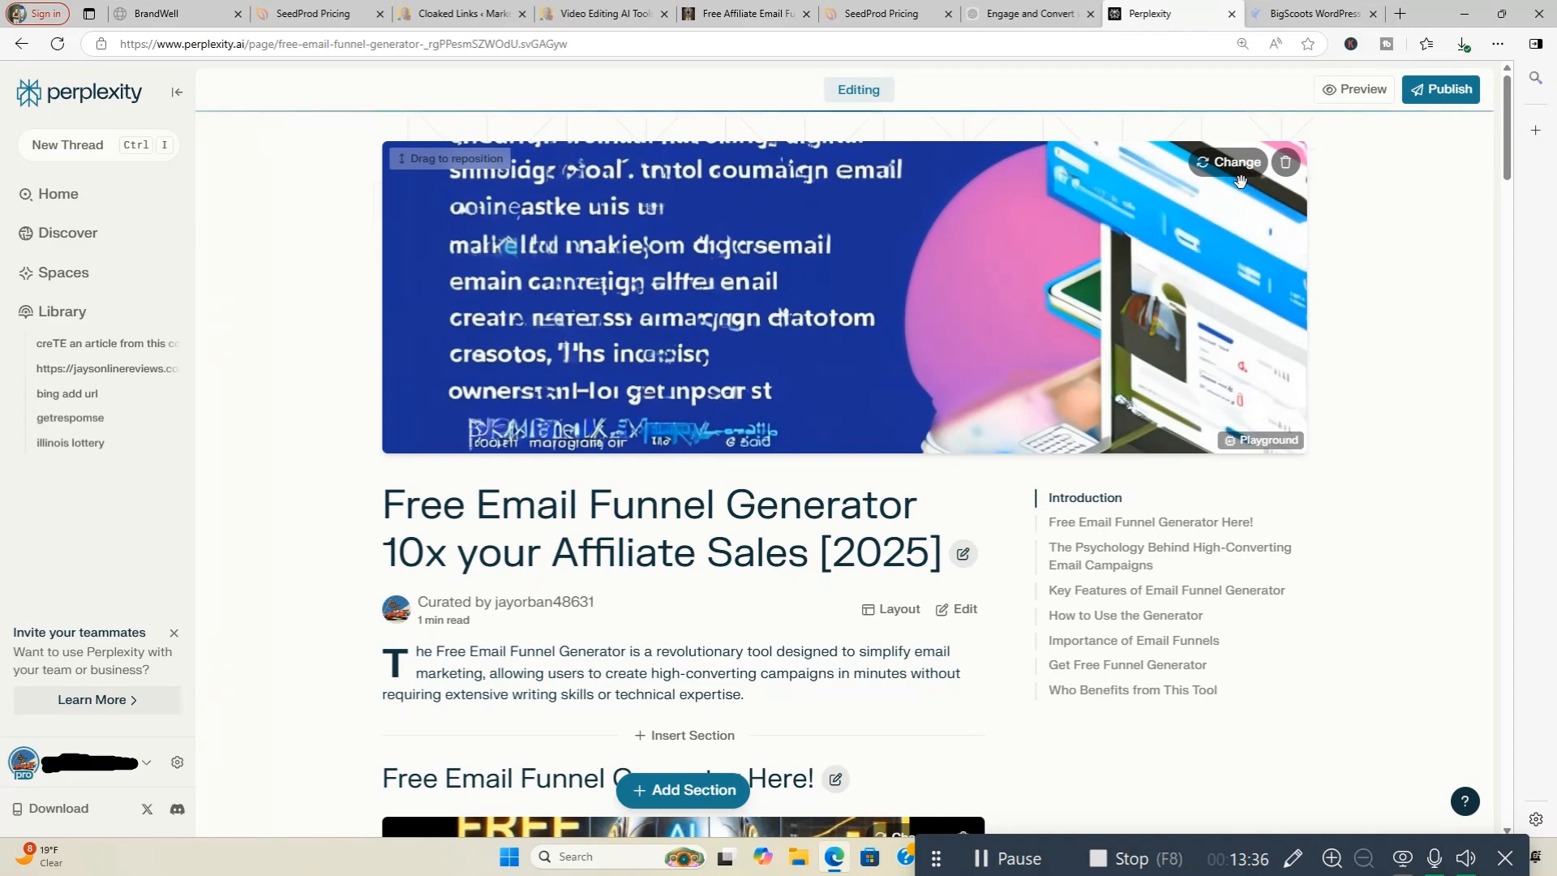
scroll(1373, 586, "down", 1)
scroll(1373, 585, "down", 15)
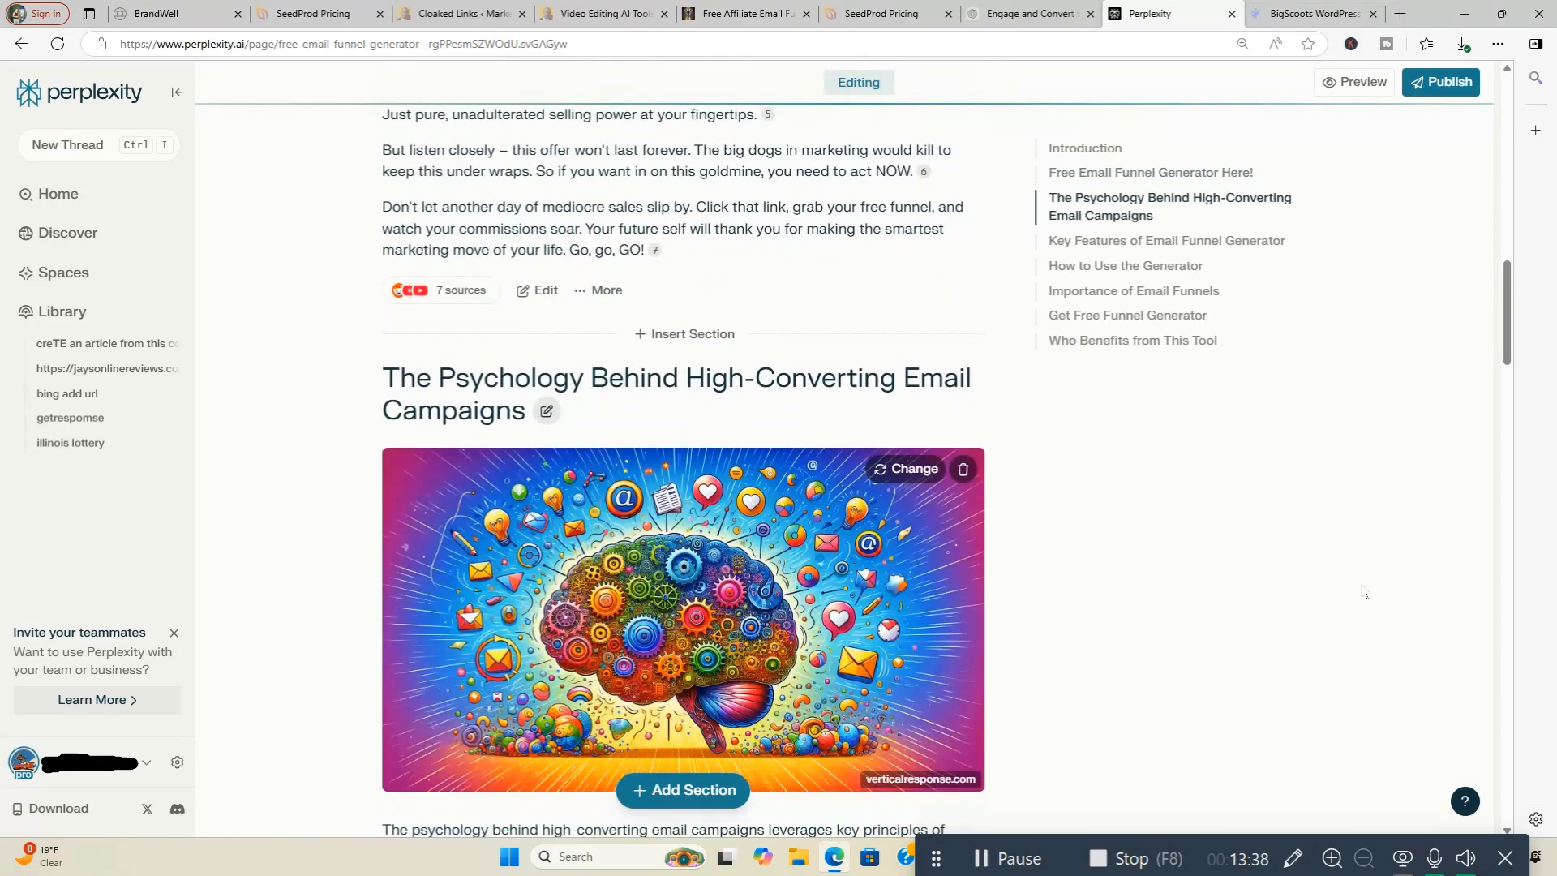
scroll(1355, 597, "down", 15)
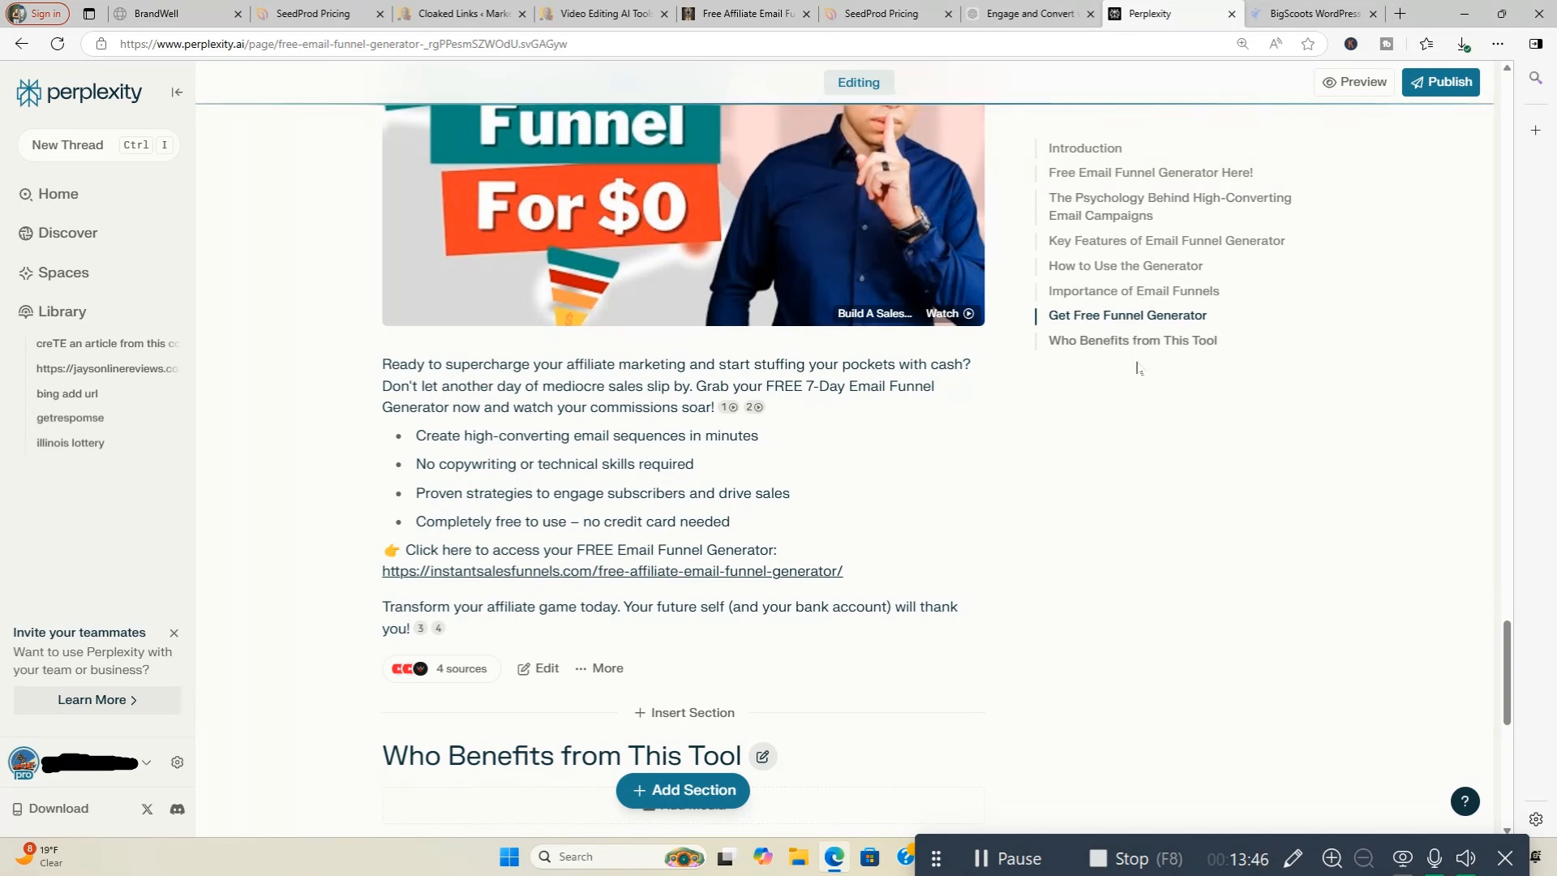
scroll(1145, 496, "down", 2)
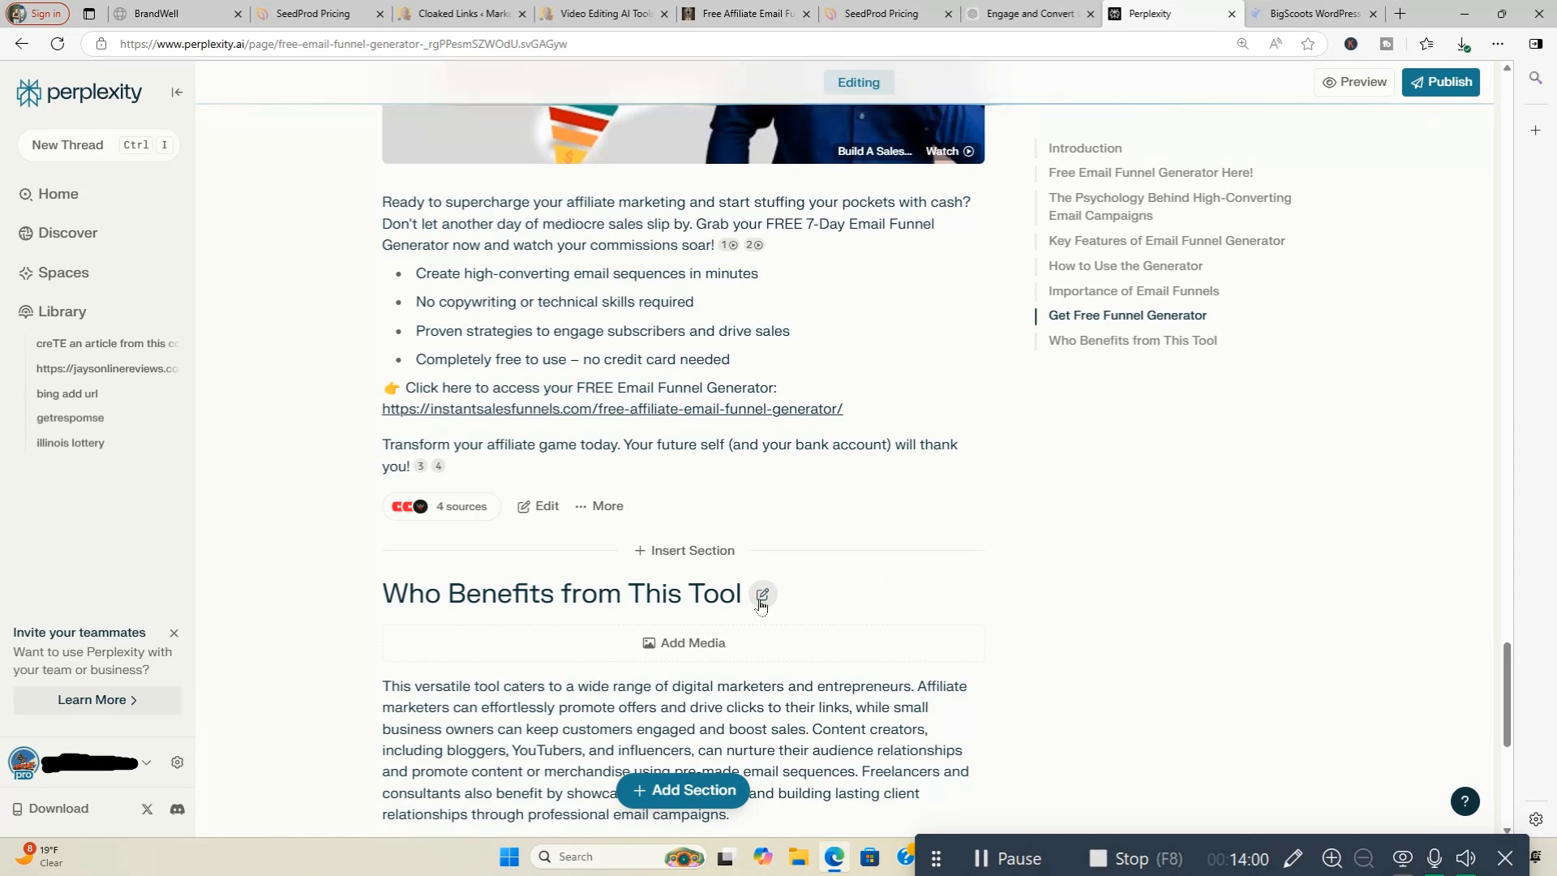
- Add automatically found media to the Who Benefits from This Tool section
left_click(706, 644)
scroll(1206, 677, "down", 10)
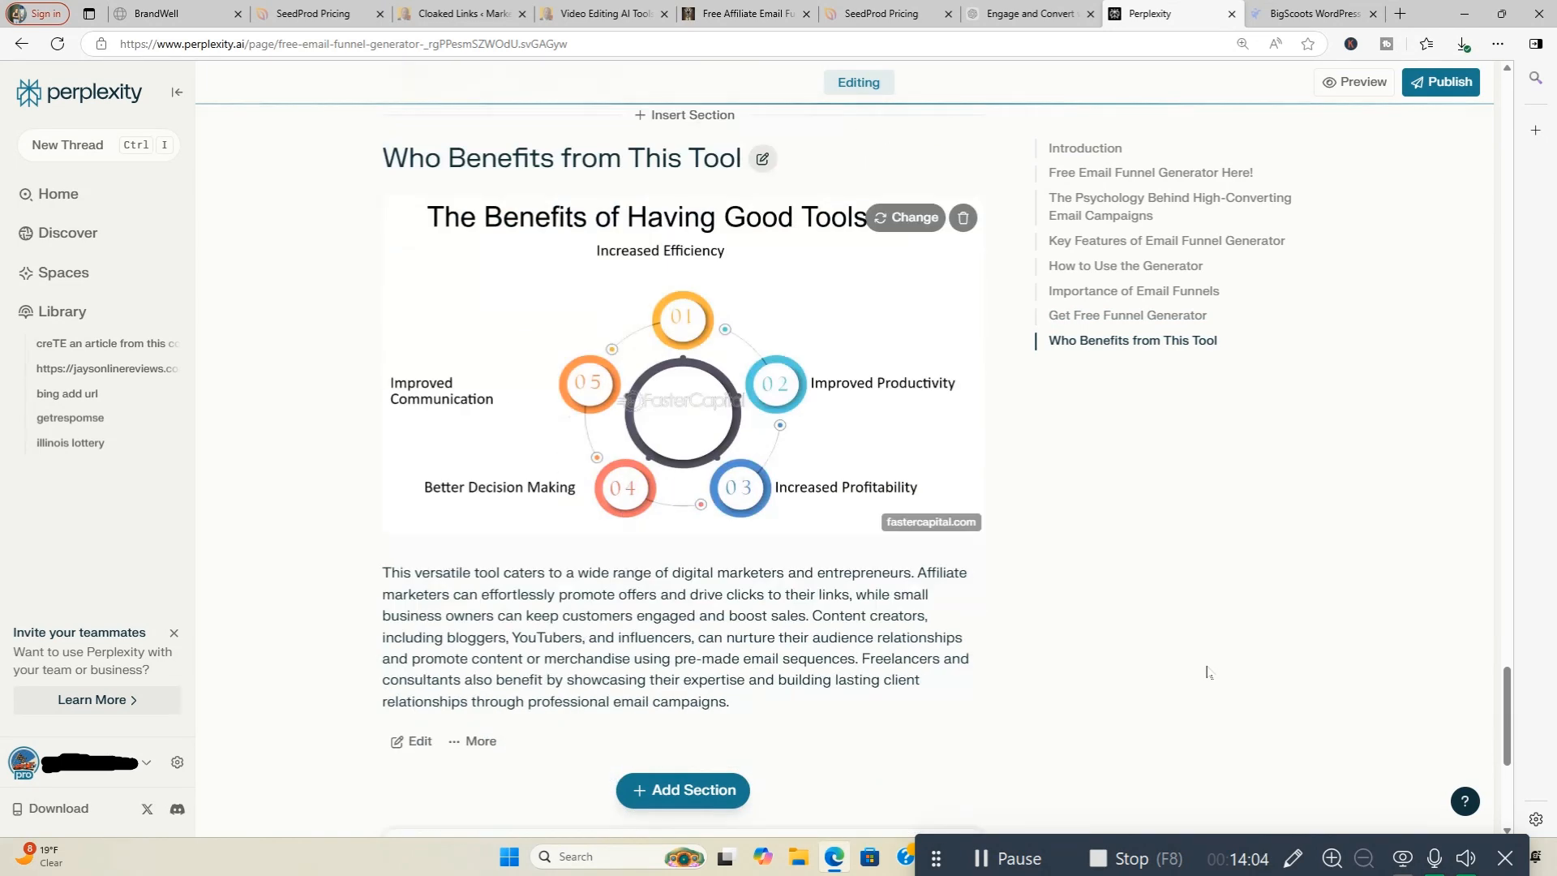
scroll(1204, 678, "down", 1)
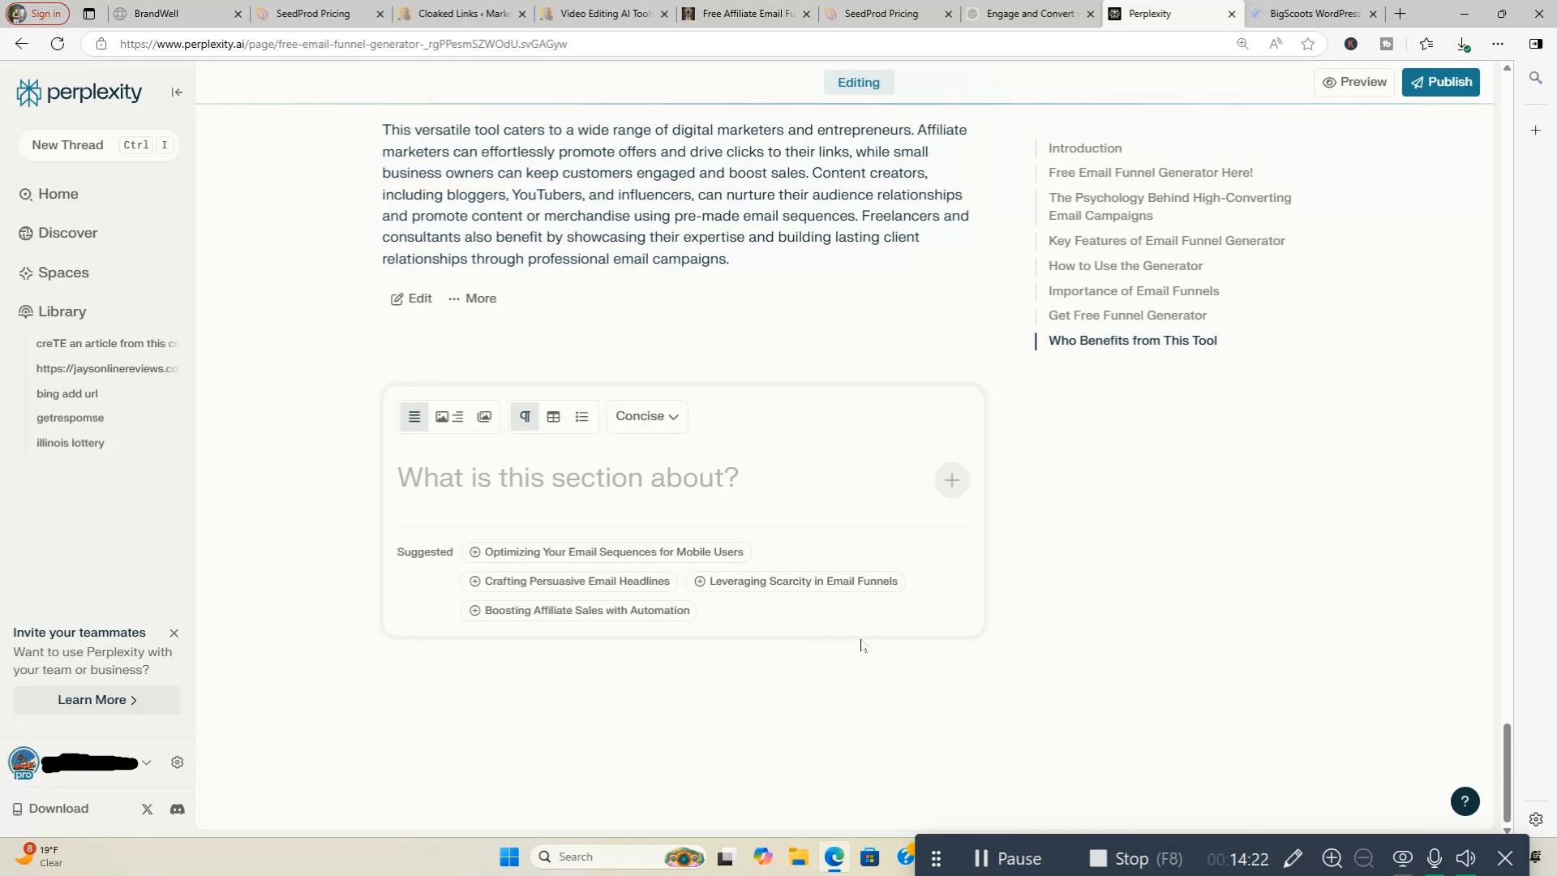
- Publish the Free Email Funnel Generator page and copy its share link
scroll(862, 645, "up", 20)
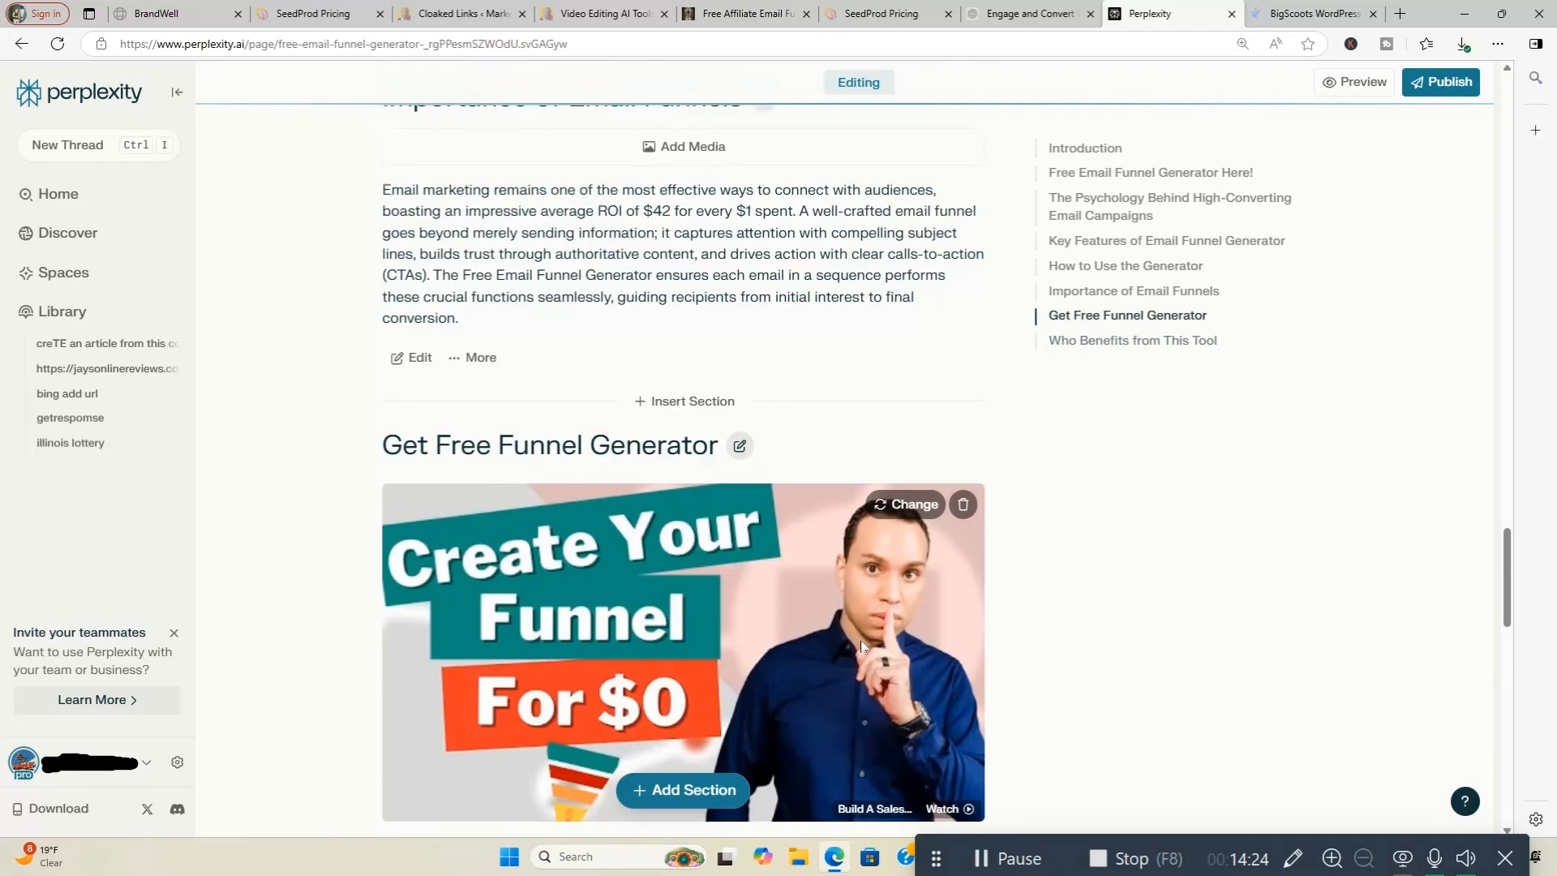
scroll(861, 645, "up", 20)
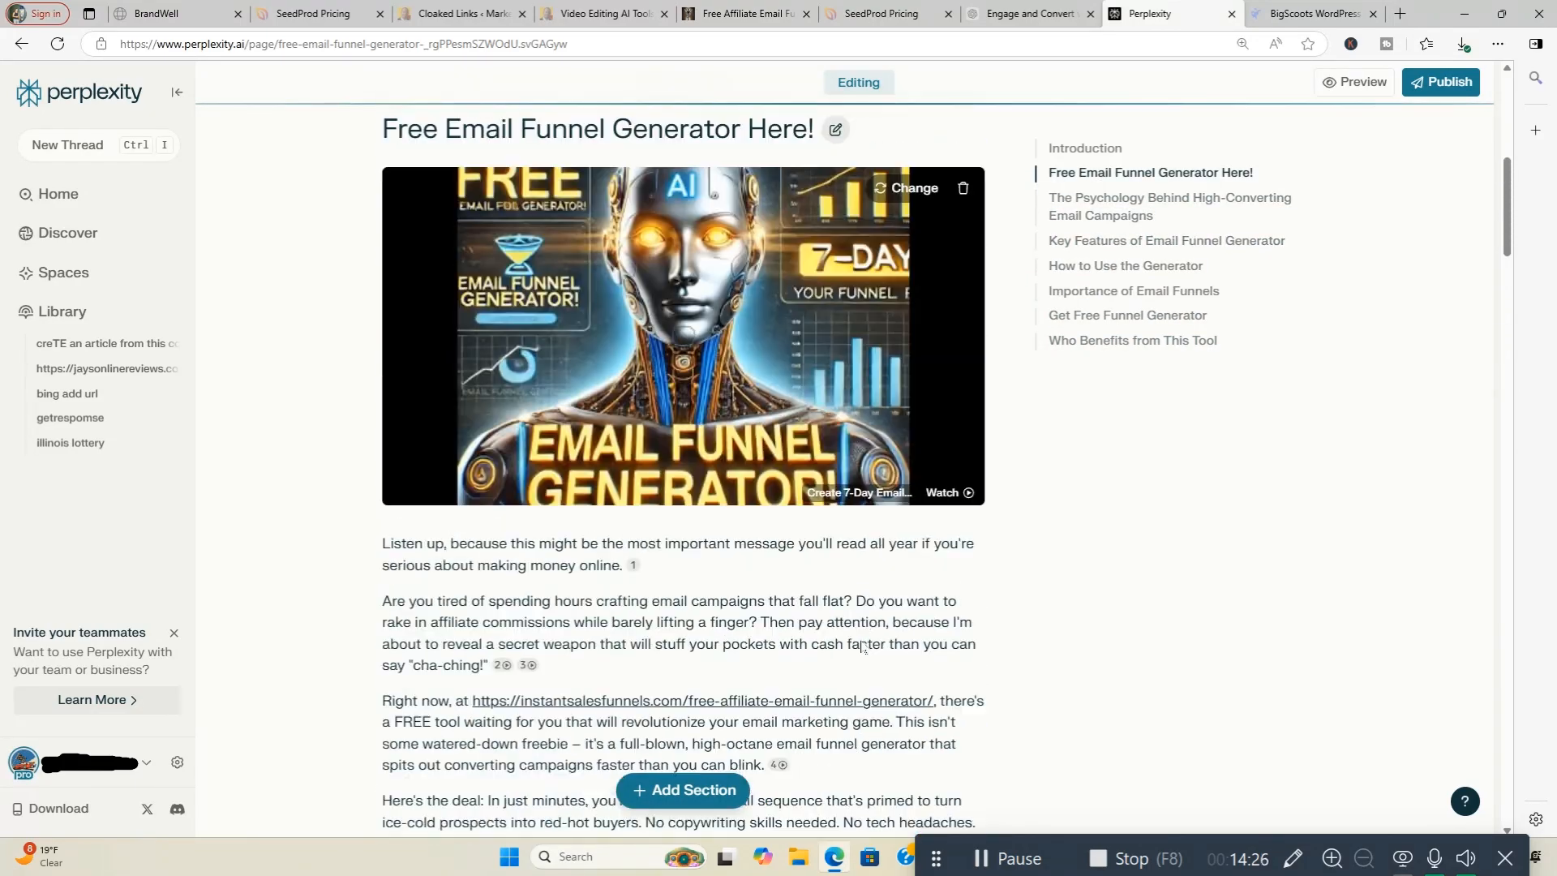
scroll(861, 643, "up", 1)
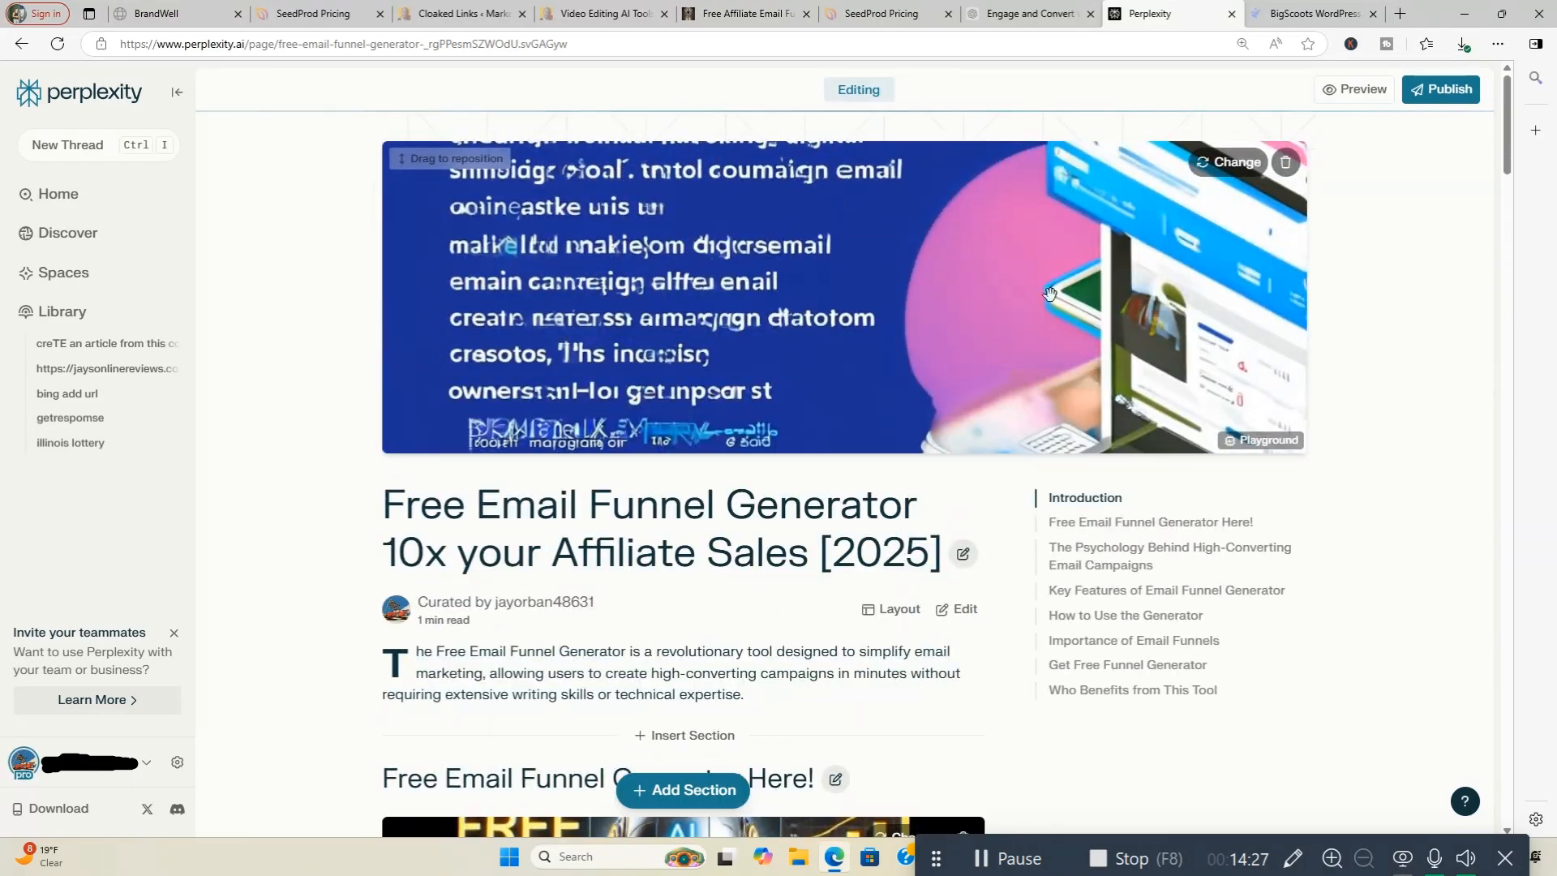
left_click(1435, 91)
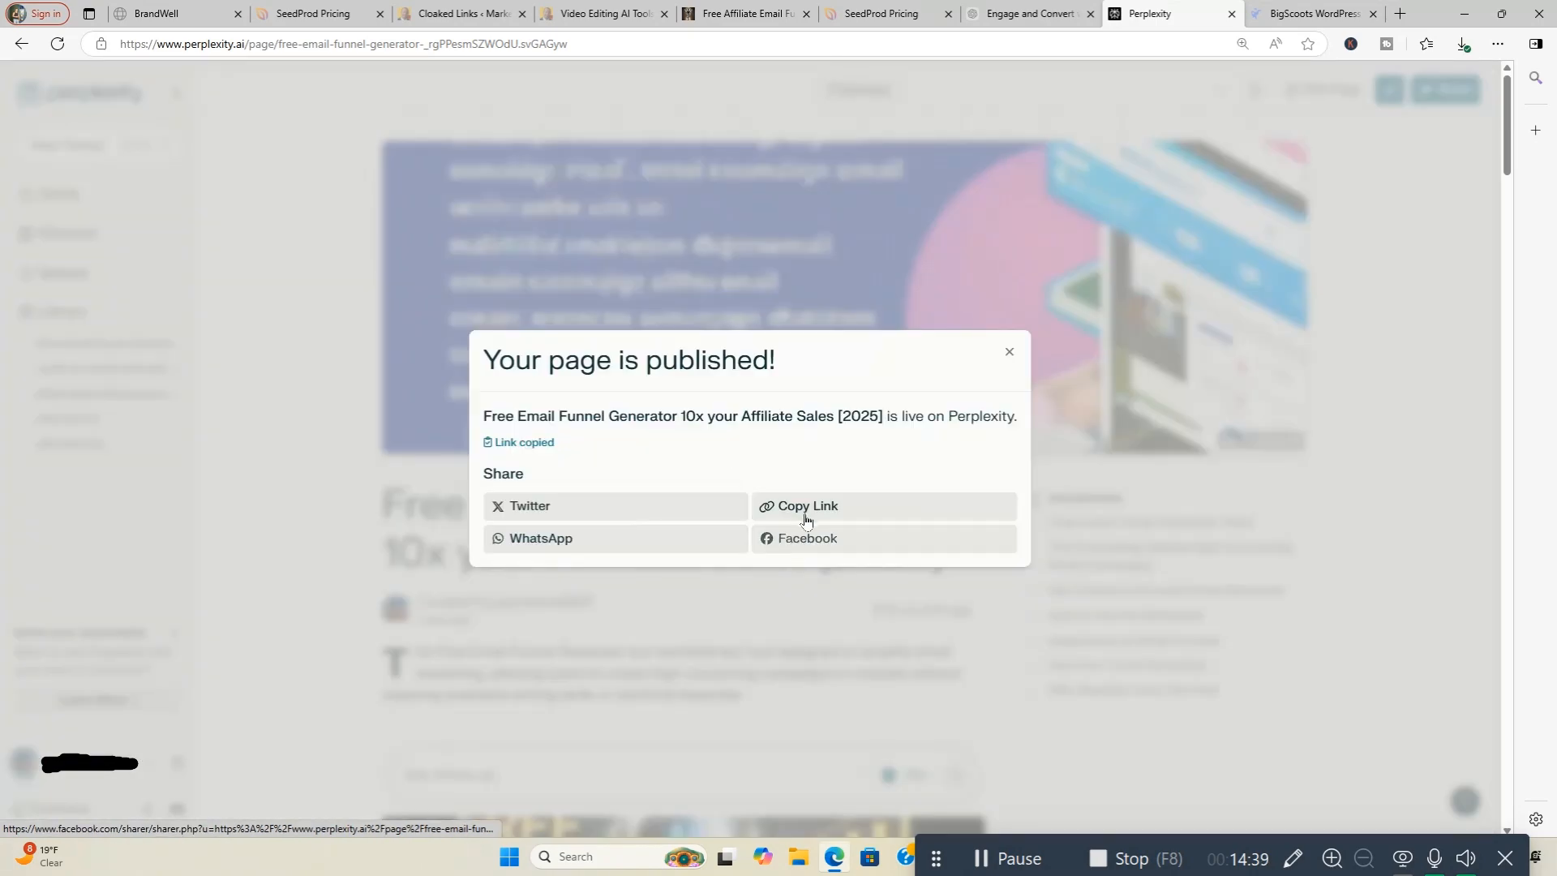
left_click(808, 507)
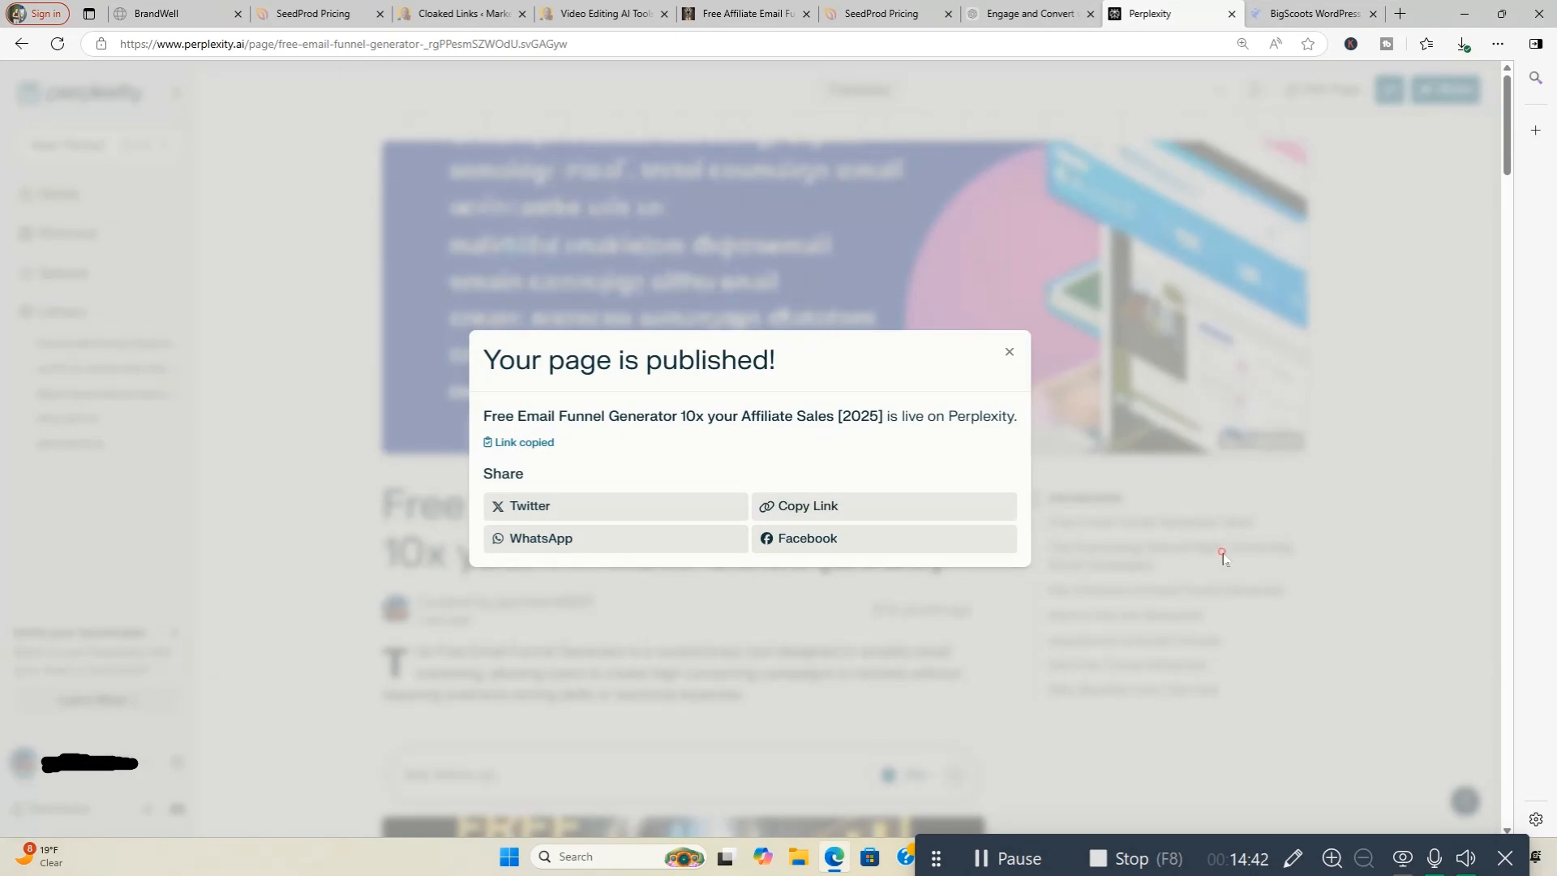
- Dismiss the publishing confirmation and review the published page from its title through the first call-to-action section and its landing page link
left_click(1221, 558)
scroll(1345, 539, "down", 5)
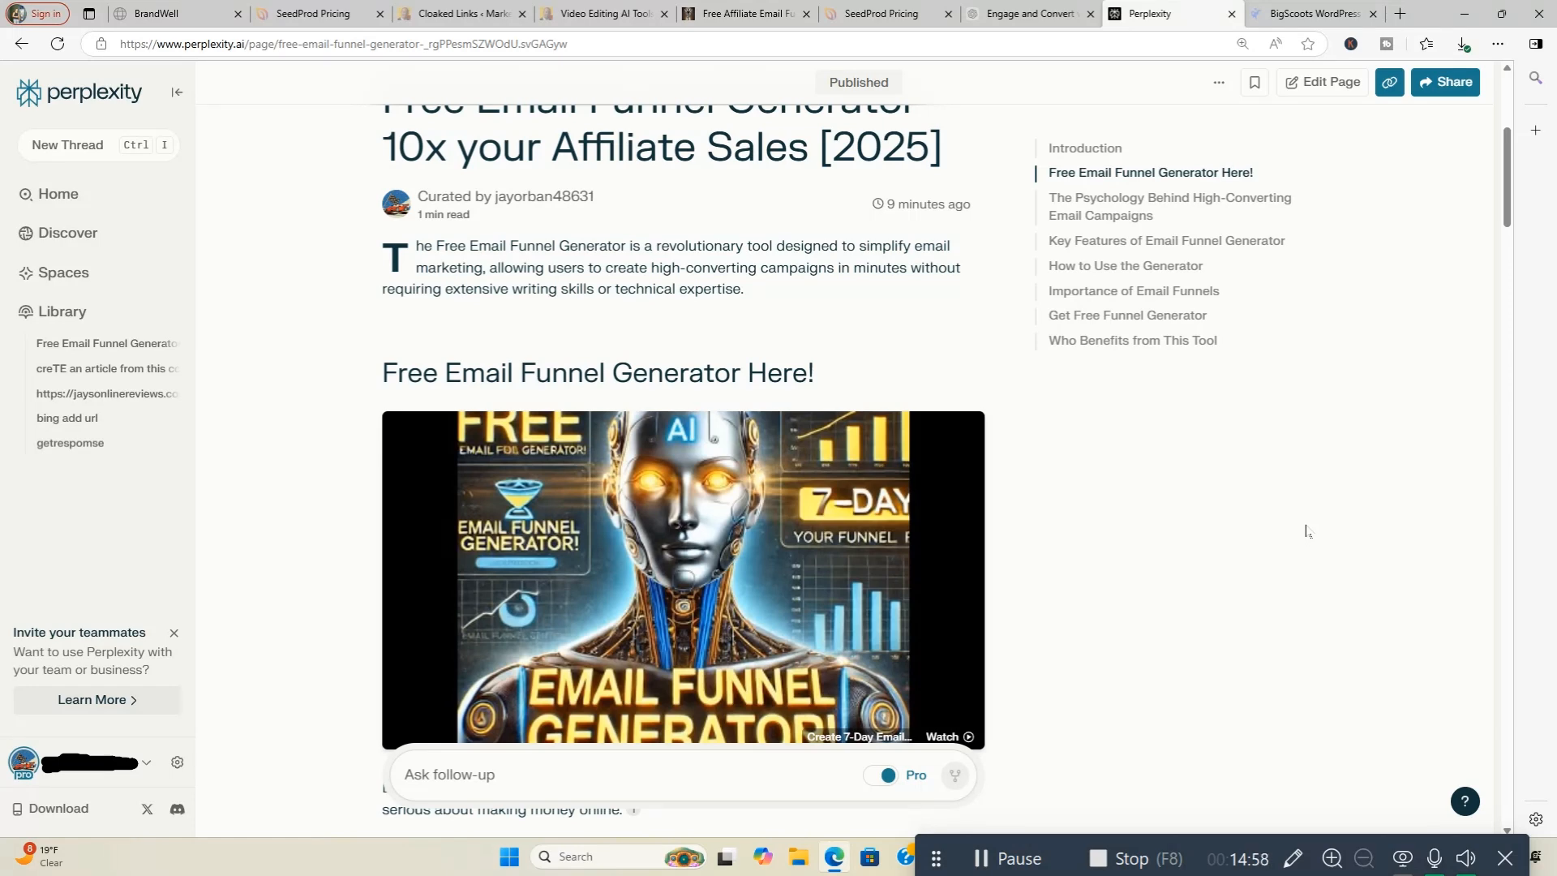
scroll(1306, 531, "up", 2)
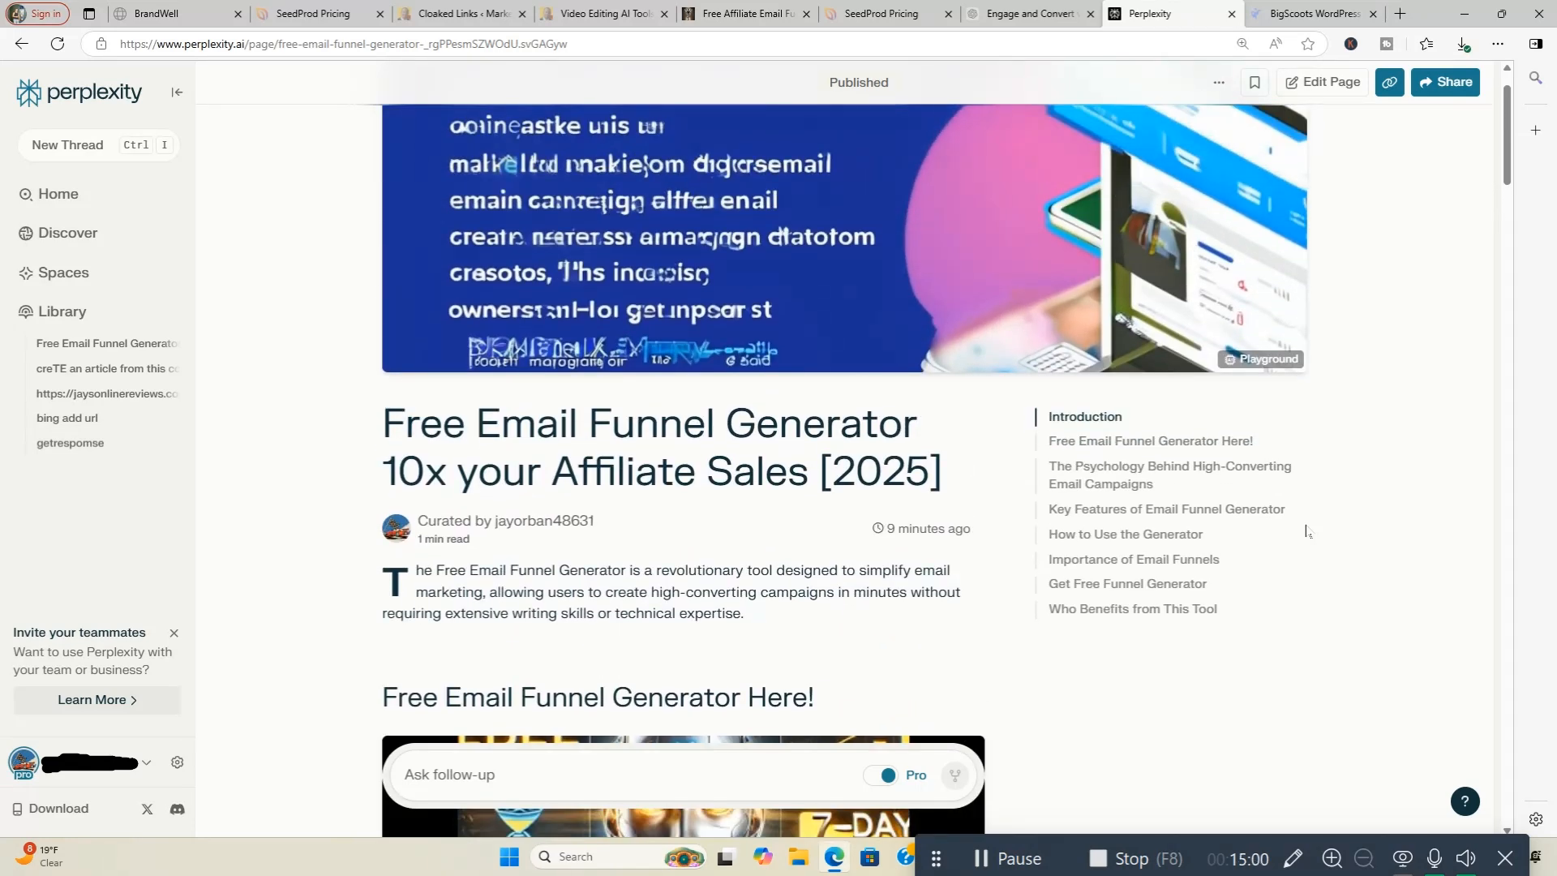
scroll(1306, 531, "down", 2)
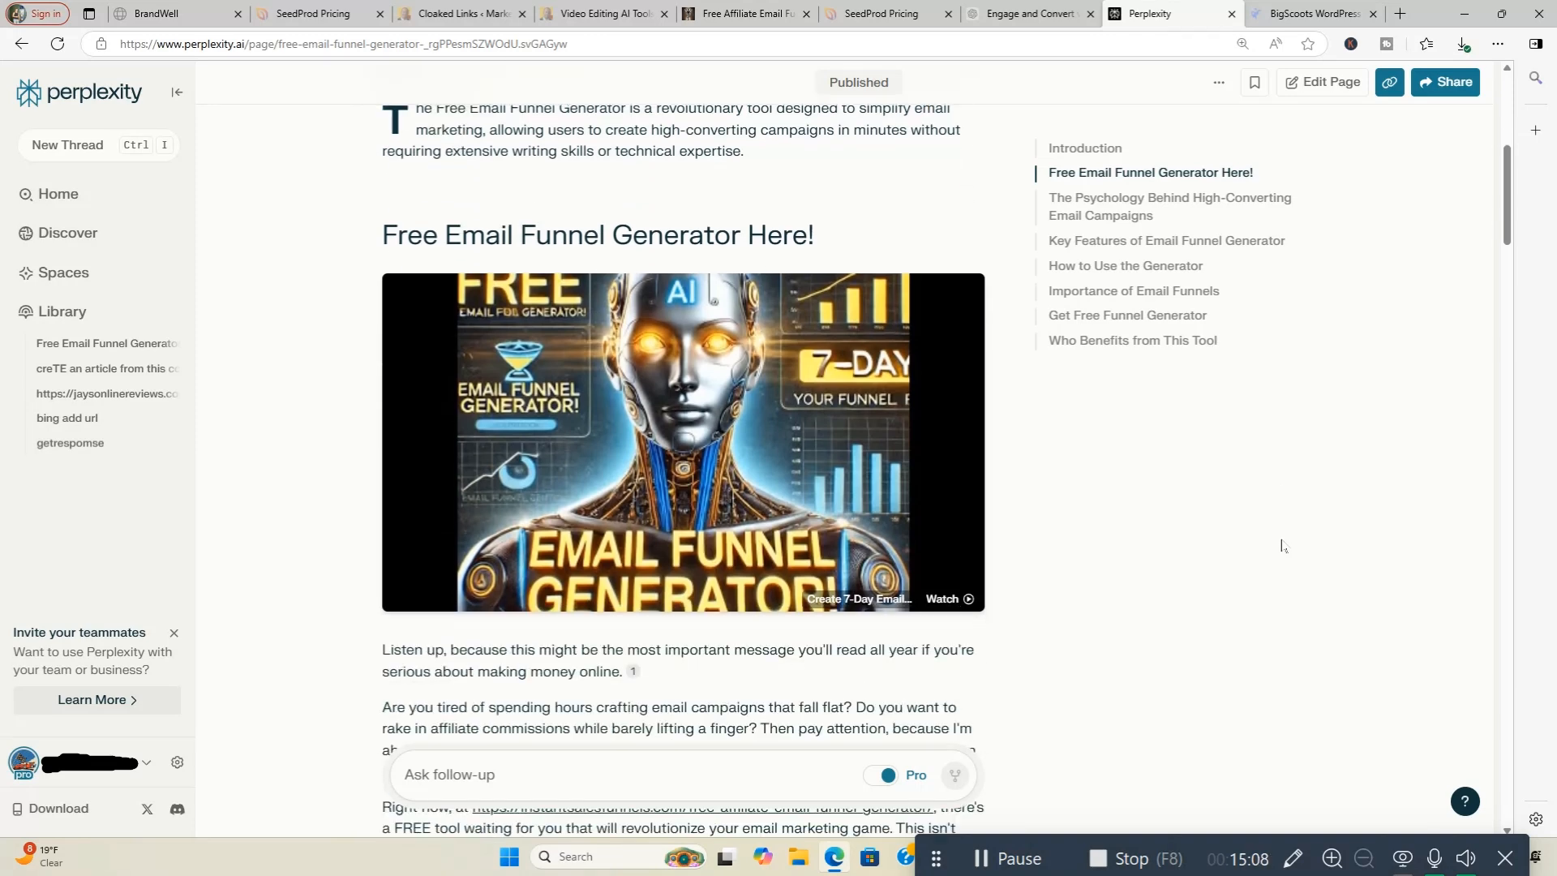
scroll(1283, 546, "down", 3)
scroll(1282, 546, "down", 4)
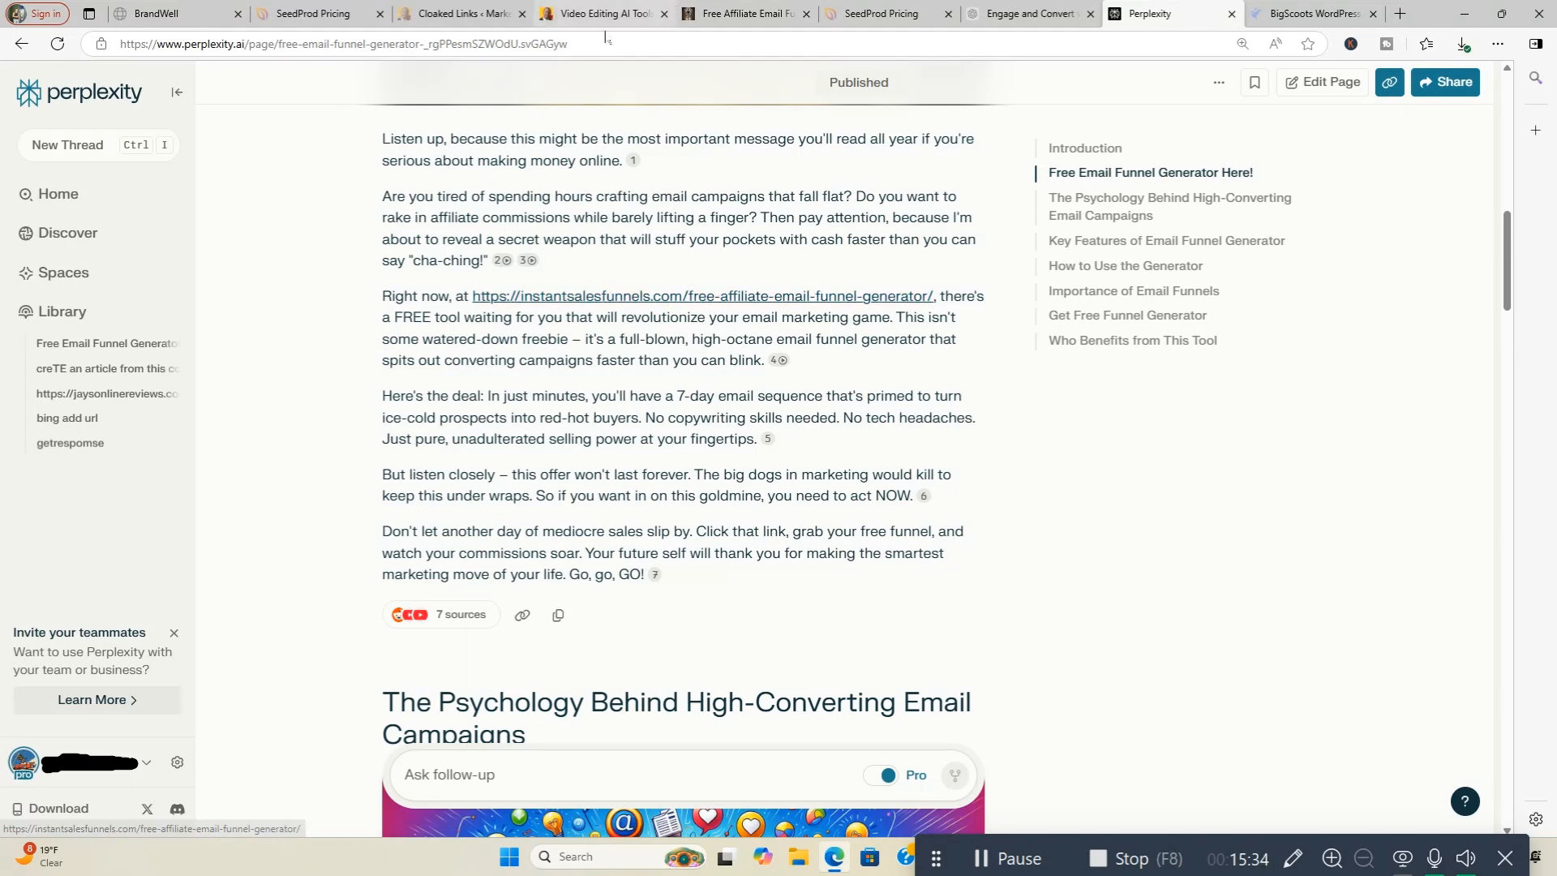
- Switch to the Free Affiliate Email Funnel Generator landing page and review its headline, benefit list and email sign-up form
mouse_move(610, 25)
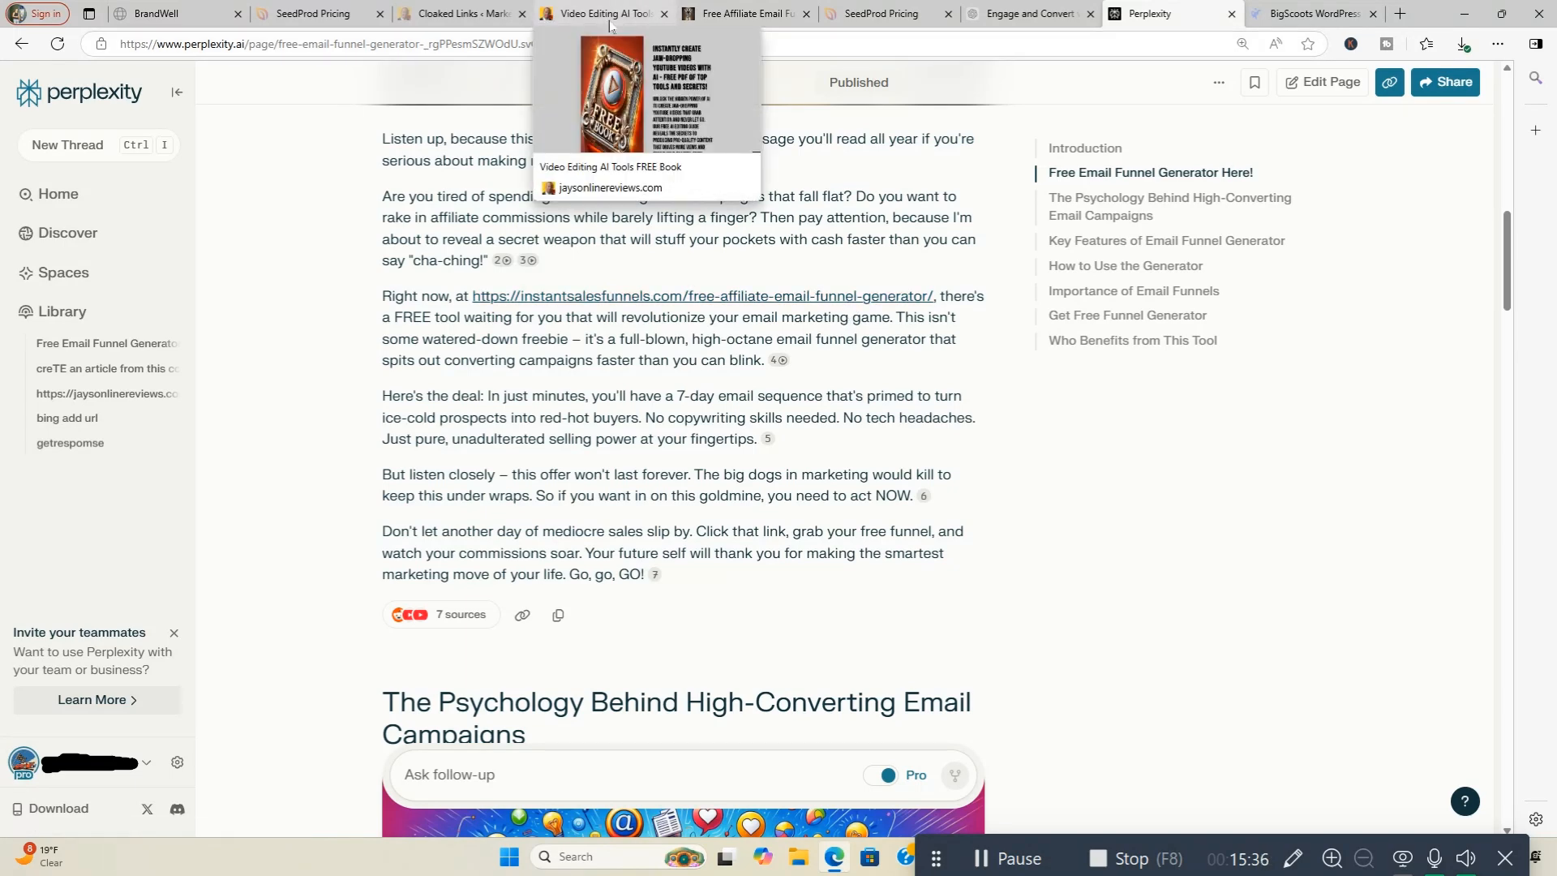
left_click(736, 14)
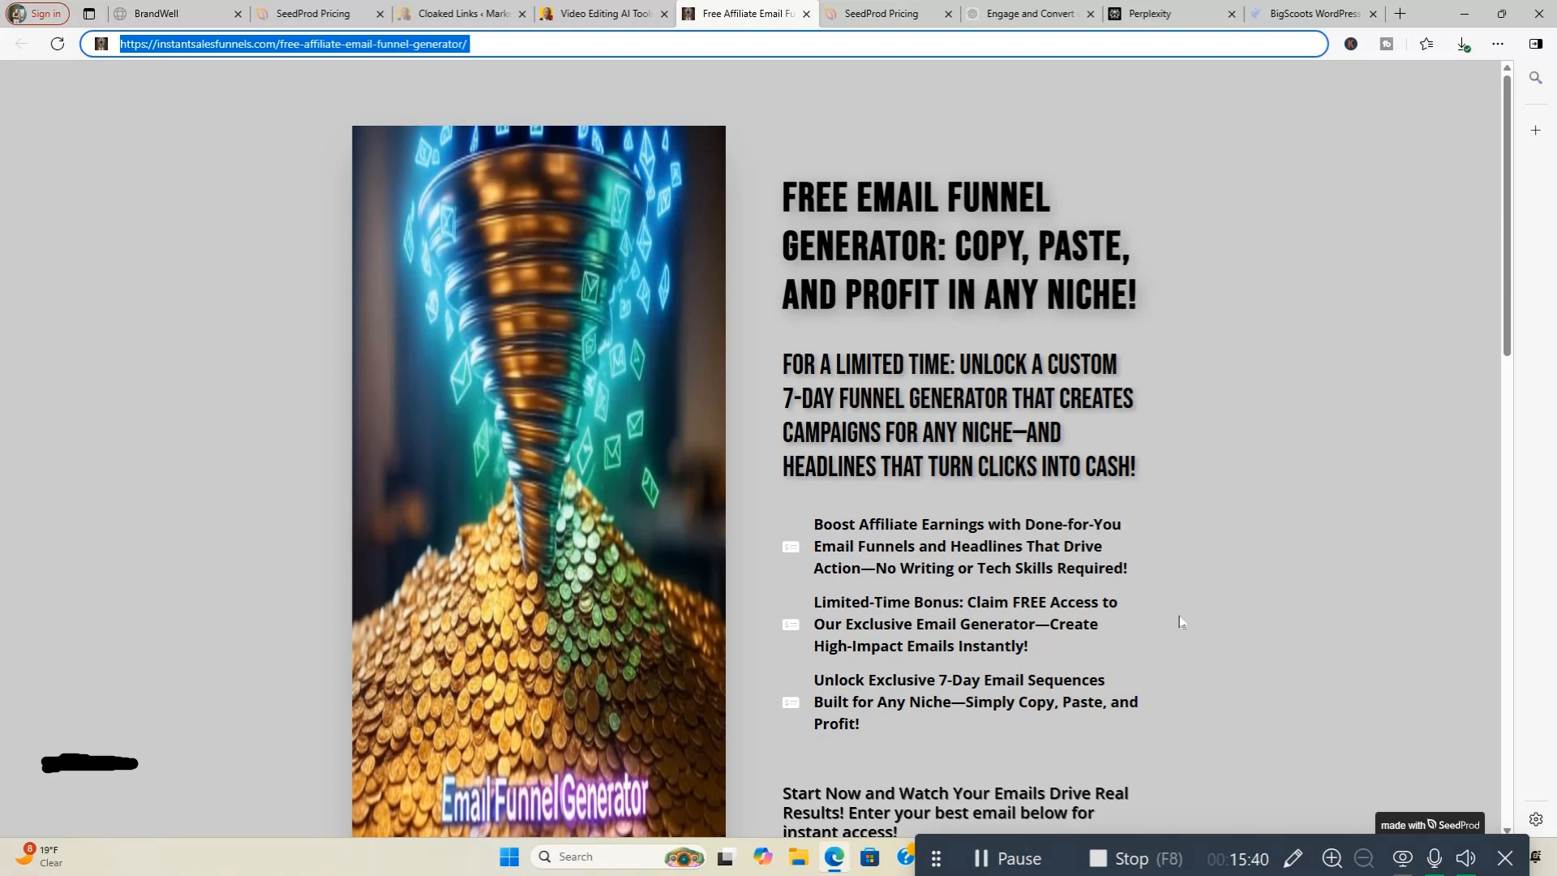
scroll(1180, 622, "down", 3)
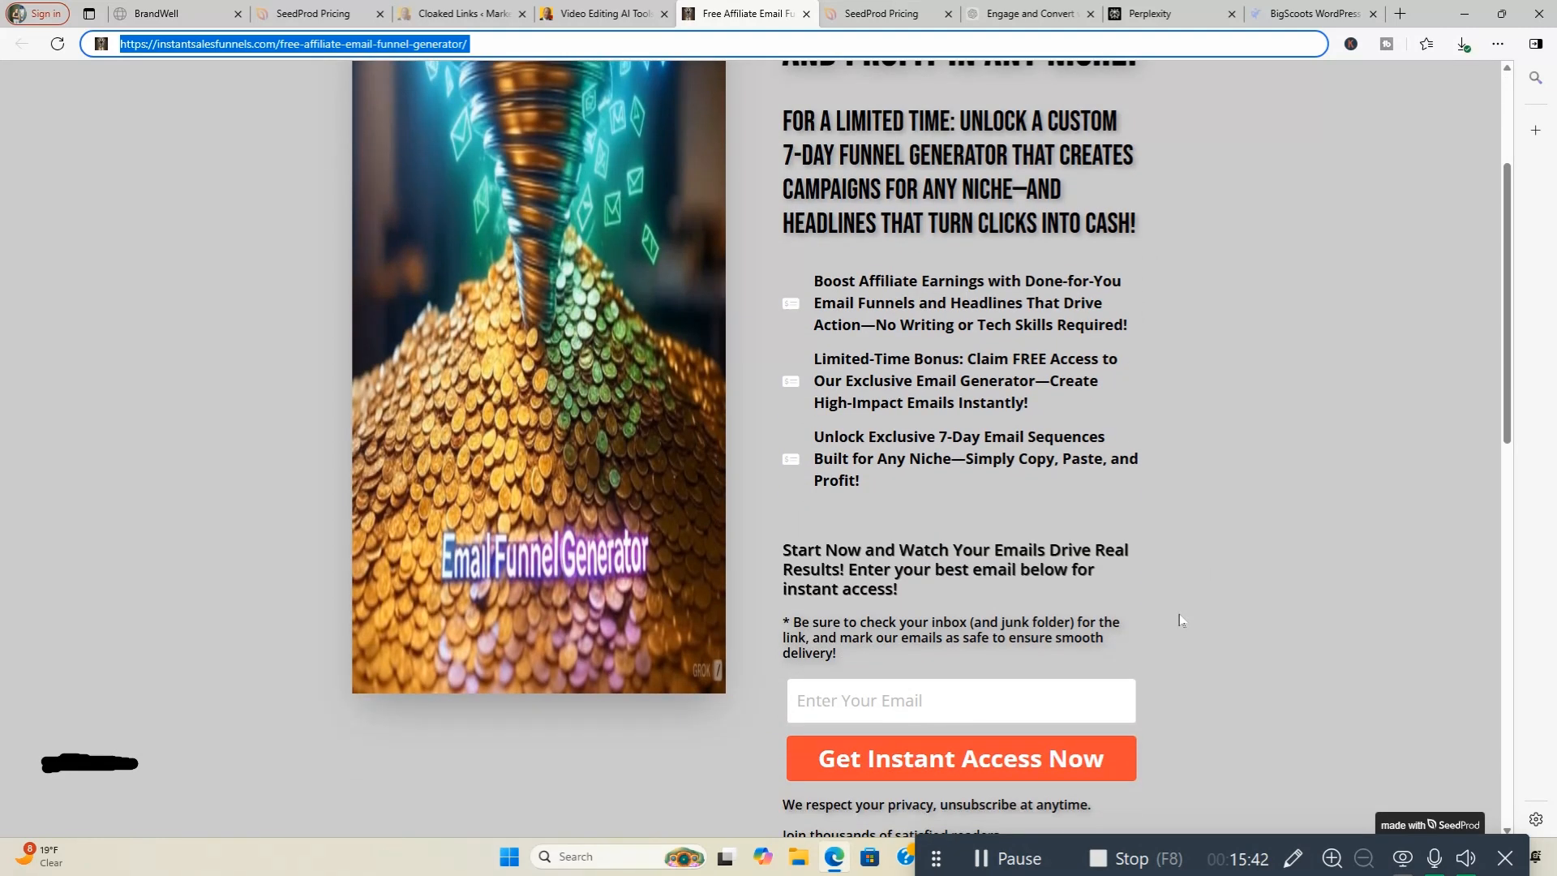
scroll(1180, 622, "up", 1)
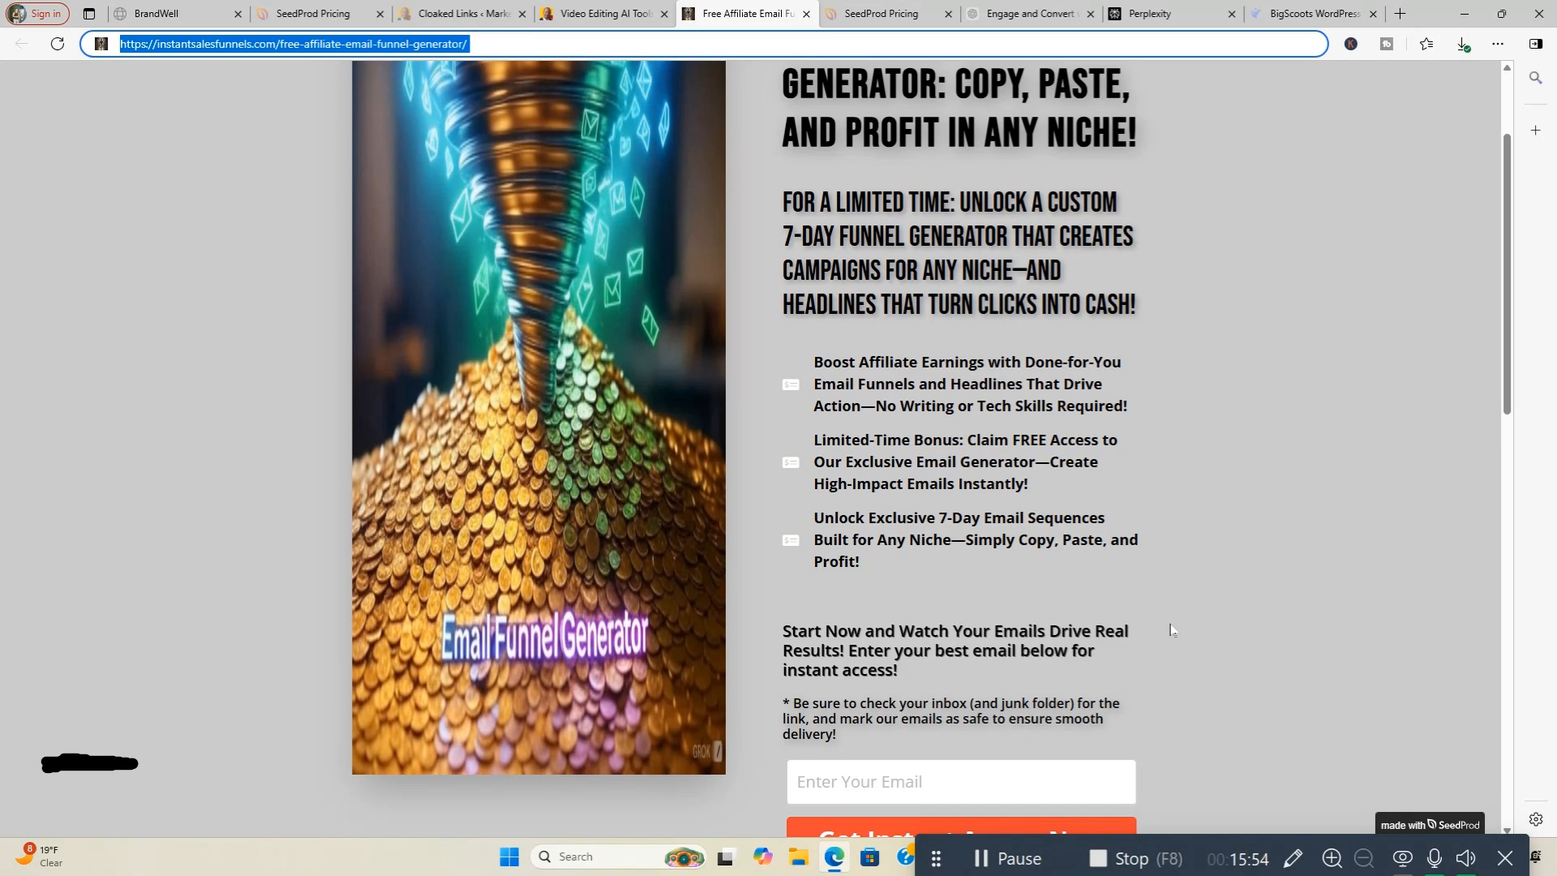
scroll(1136, 570, "up", 2)
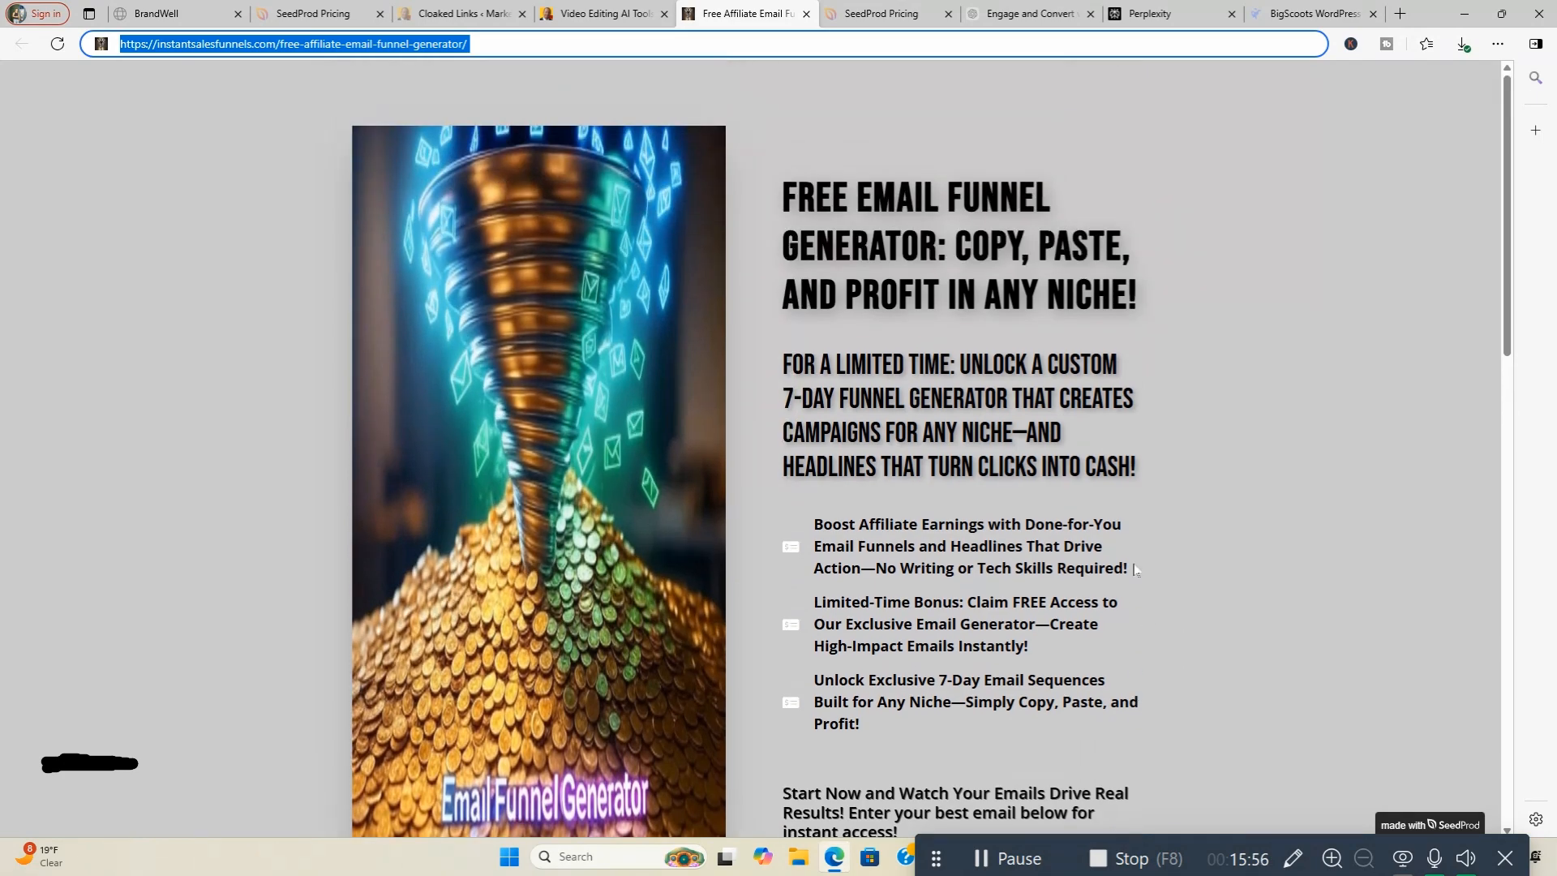
scroll(1225, 600, "down", 3)
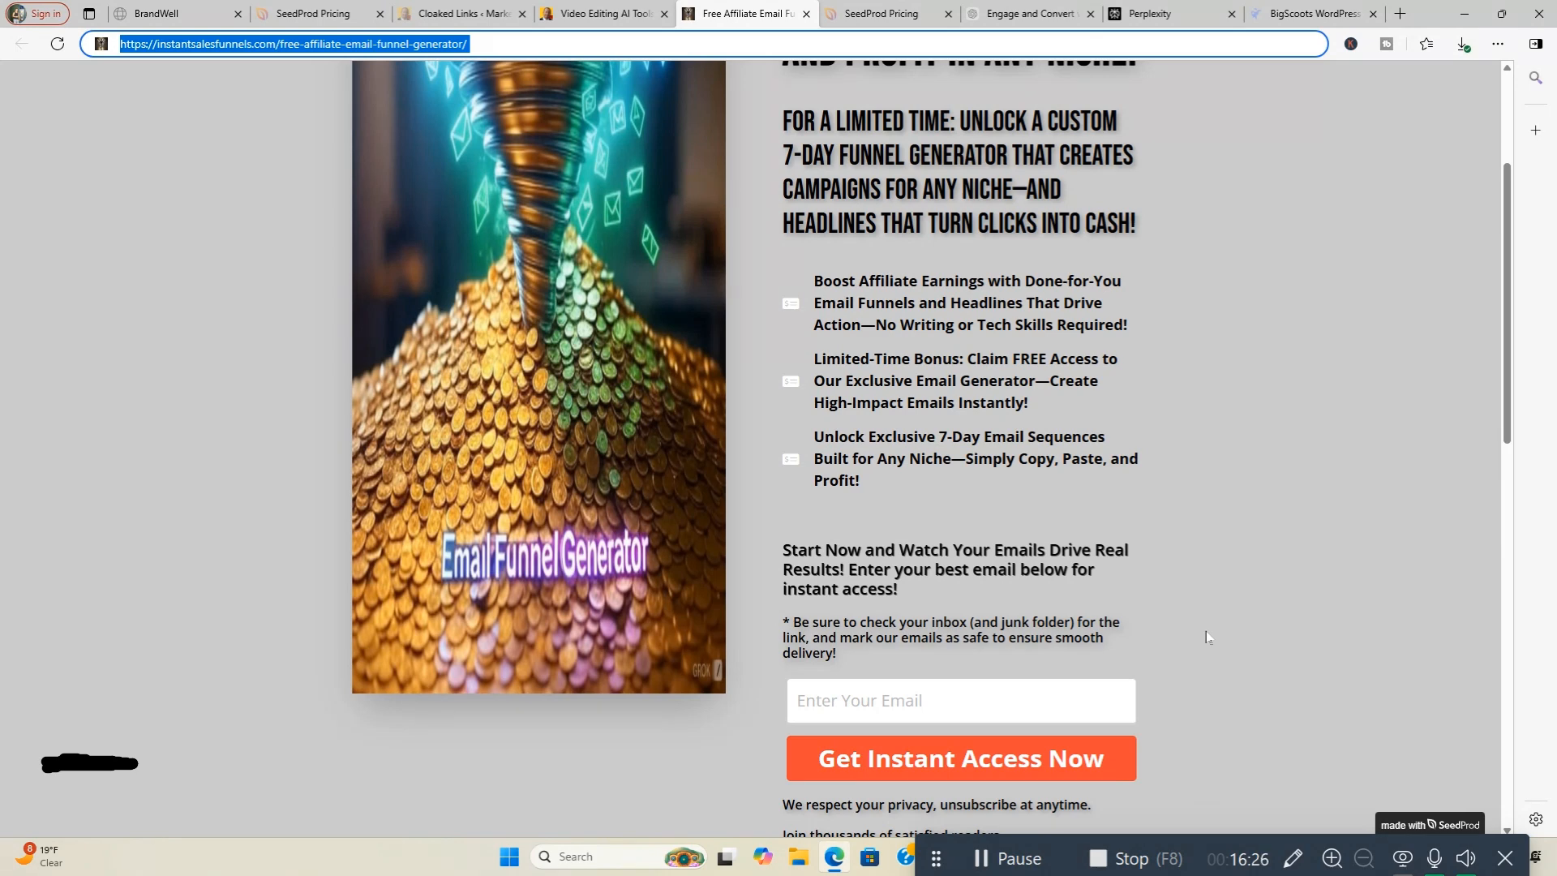
scroll(1205, 637, "up", 2)
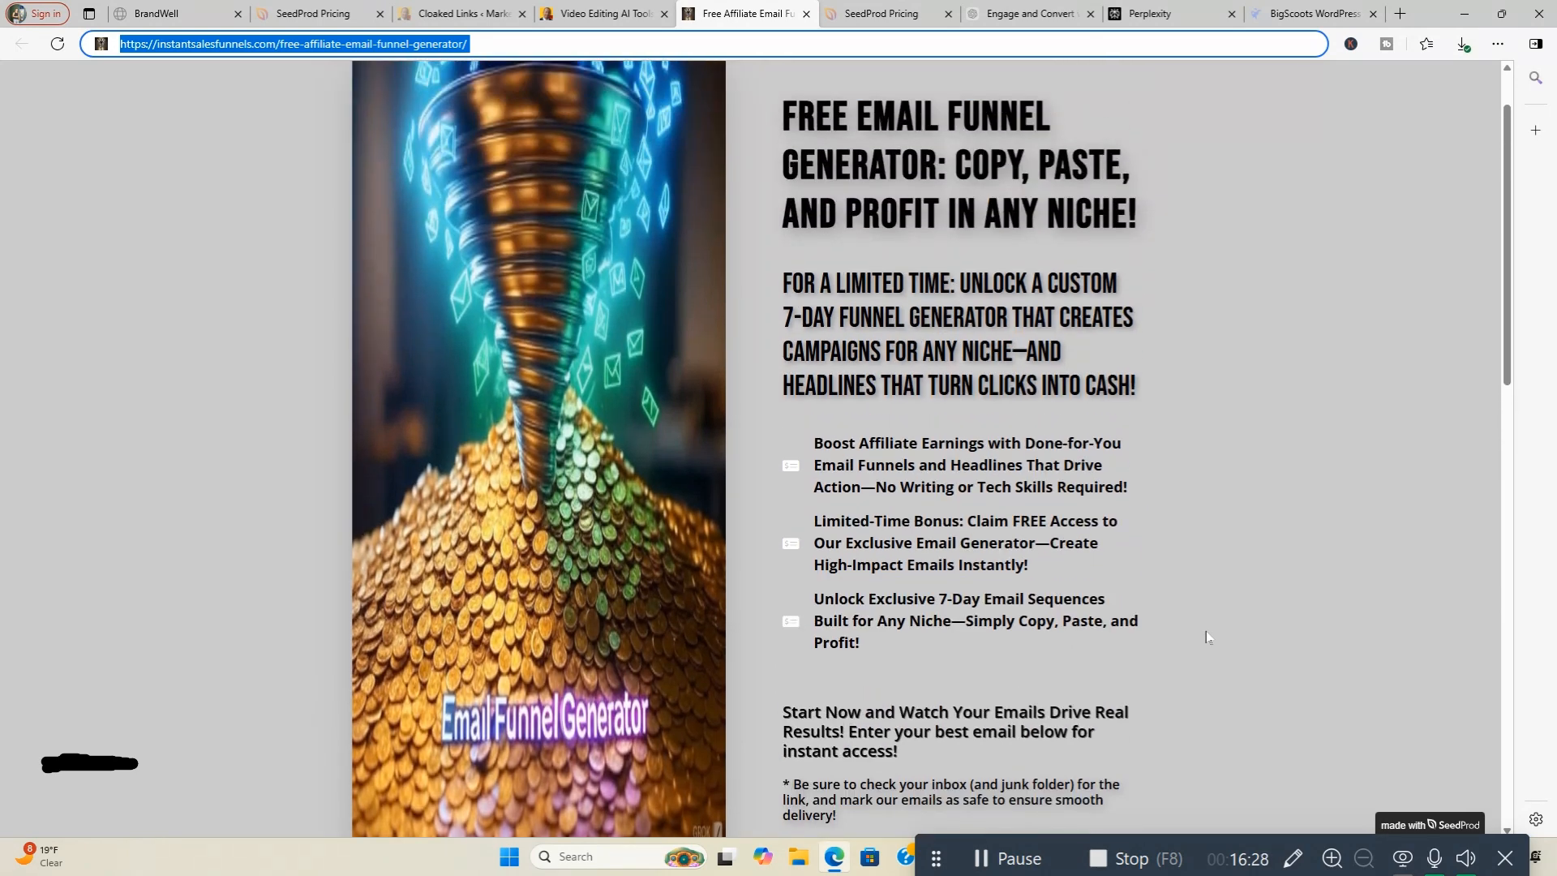
scroll(1206, 637, "down", 1)
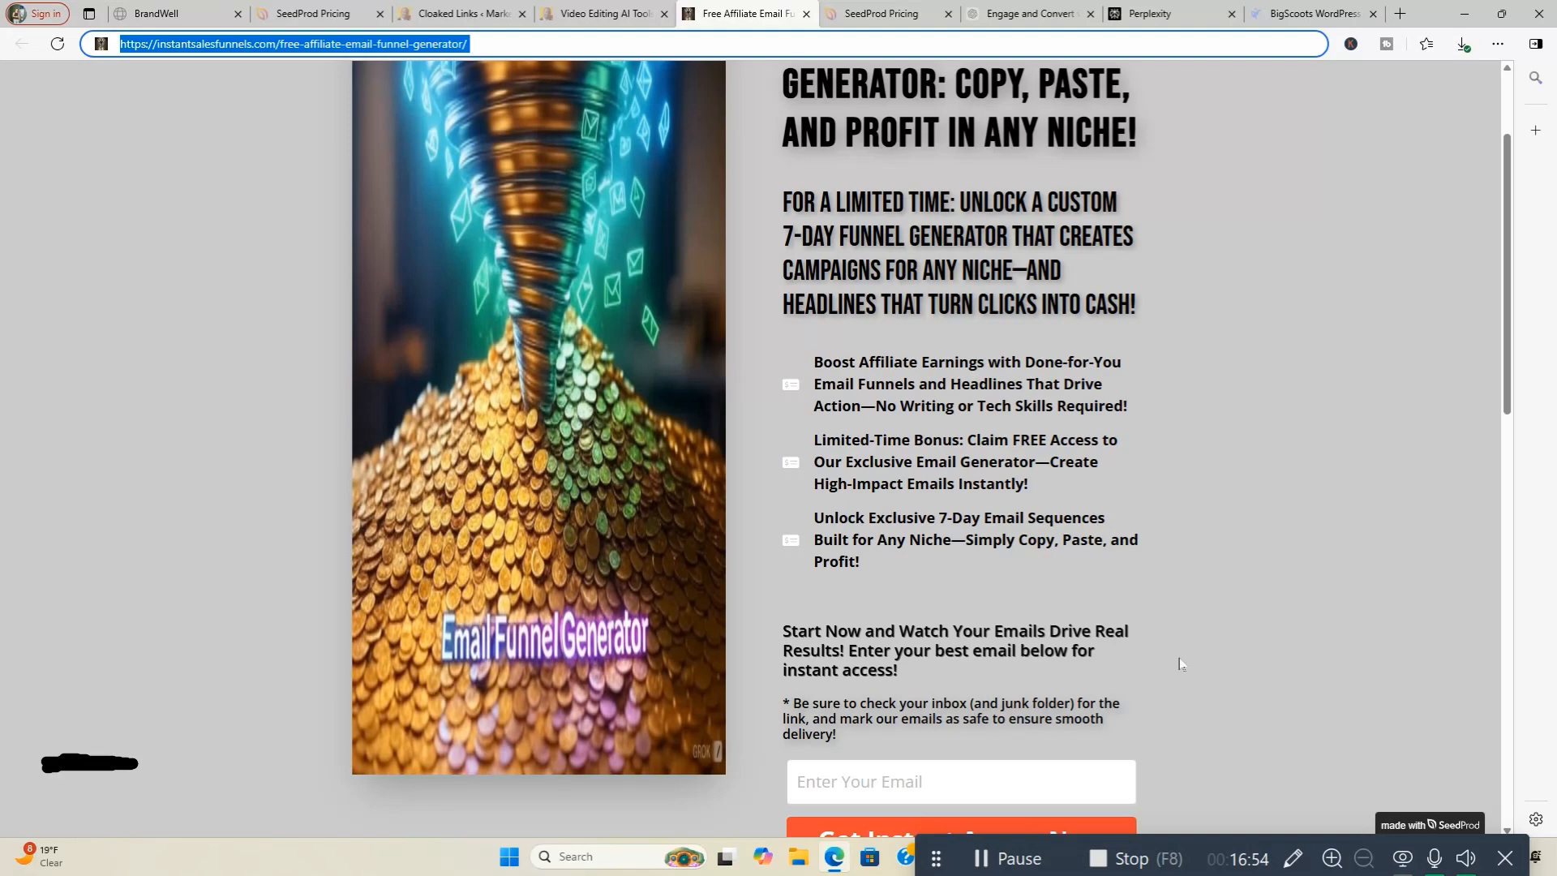
left_click(1128, 866)
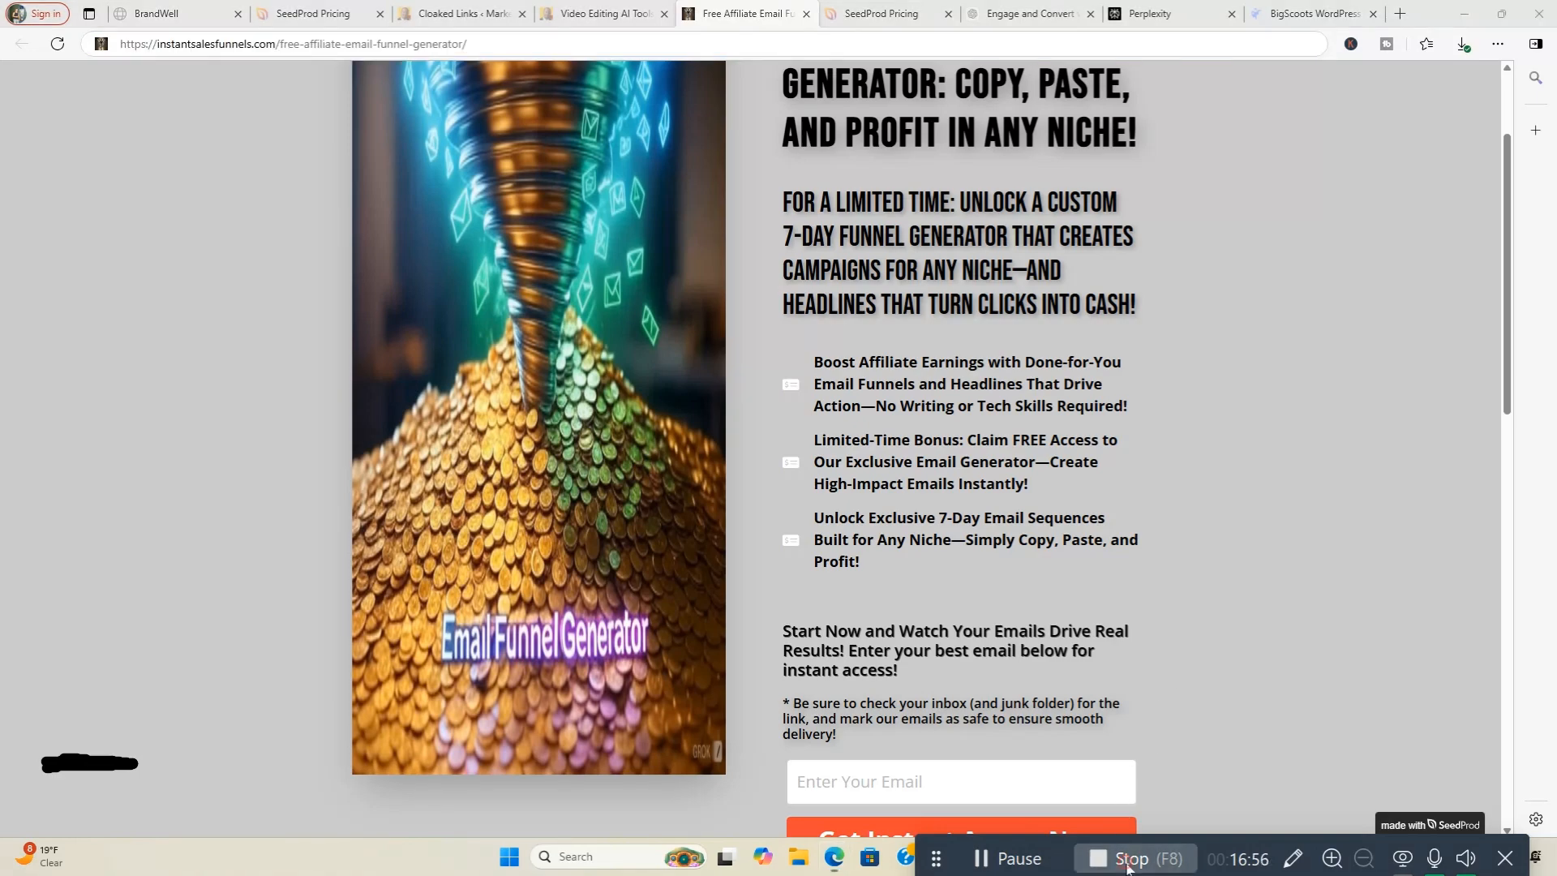